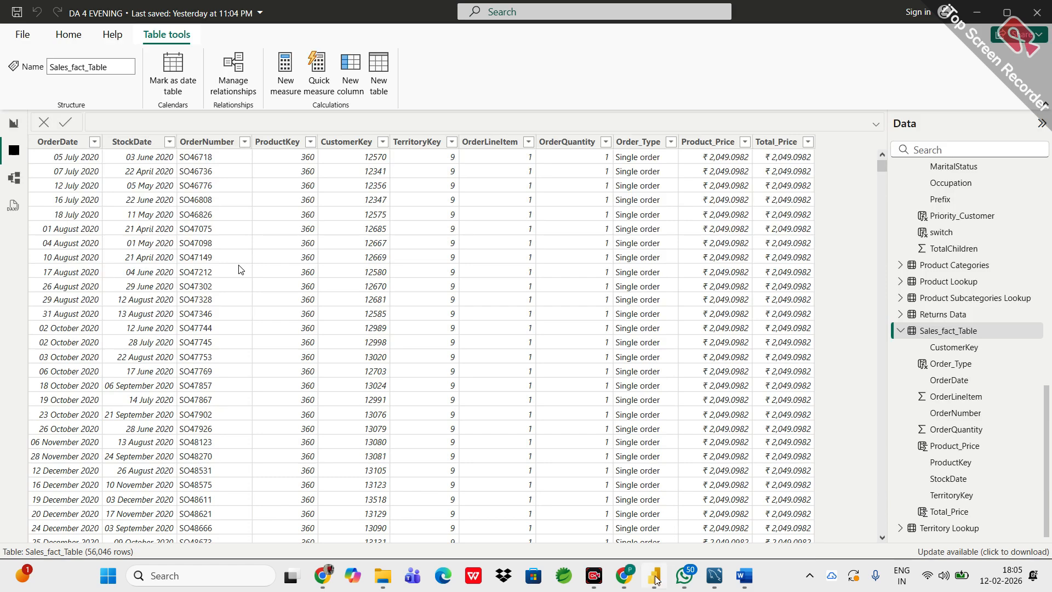
- Switch to the Google Meet call, present the entire screen, close the floating call window and show the shared screen anyway
mouse_move(657, 580)
left_click(328, 577)
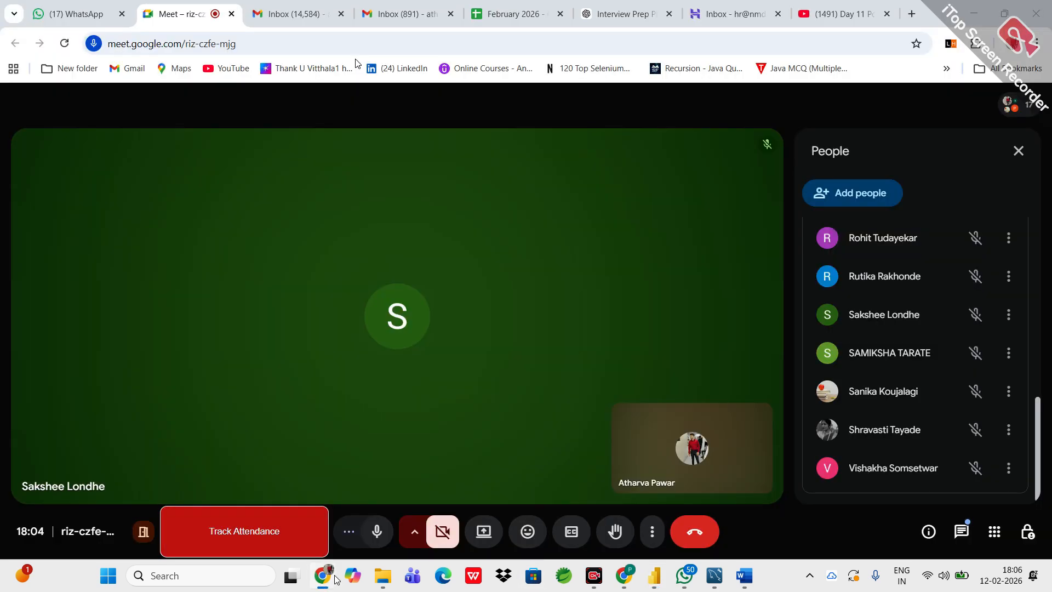
left_click(484, 532)
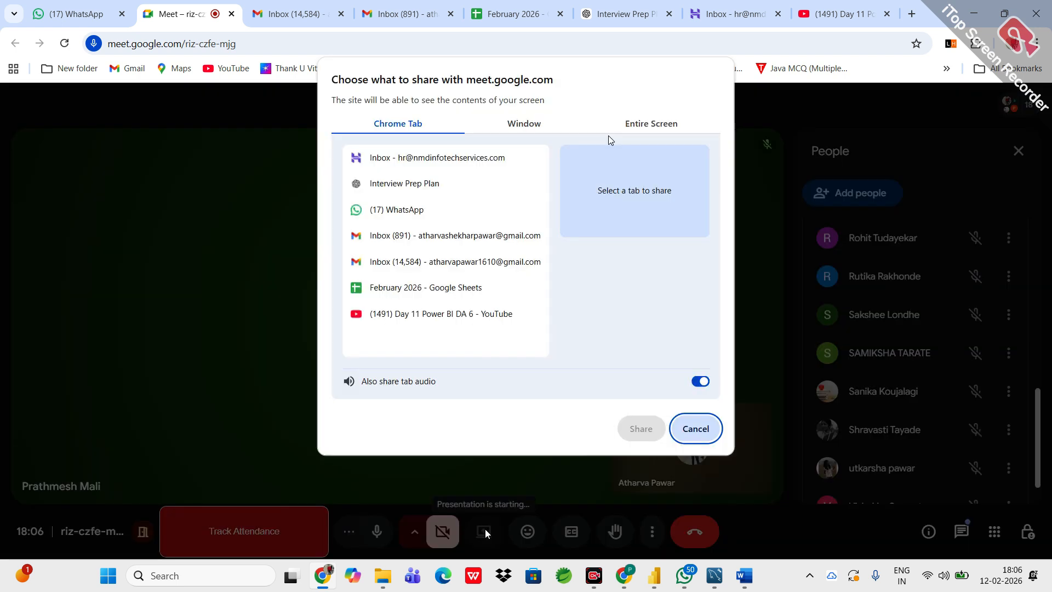
left_click(636, 121)
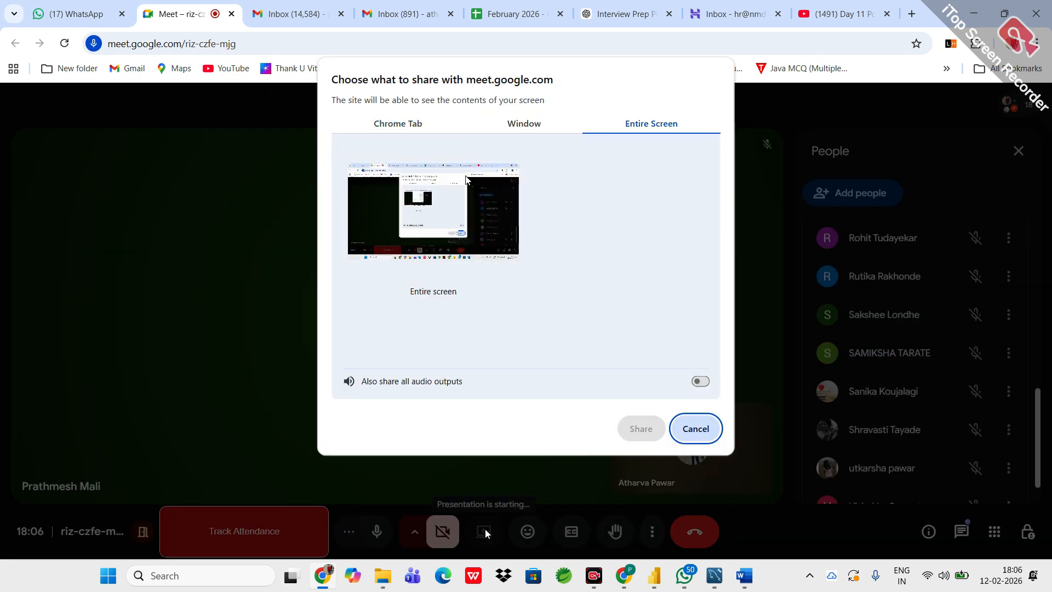
left_click(488, 209)
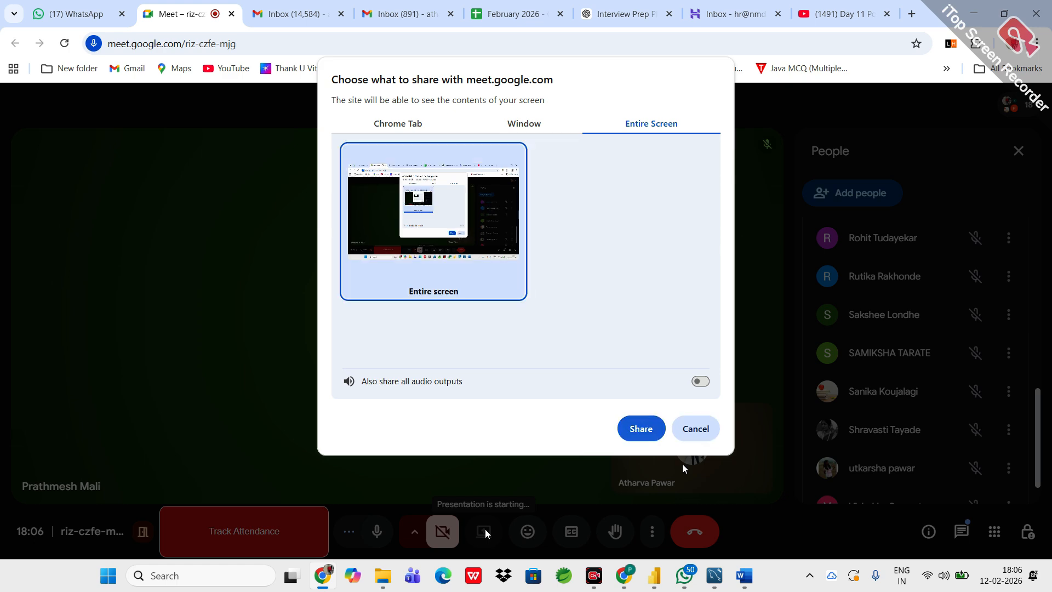
left_click(636, 427)
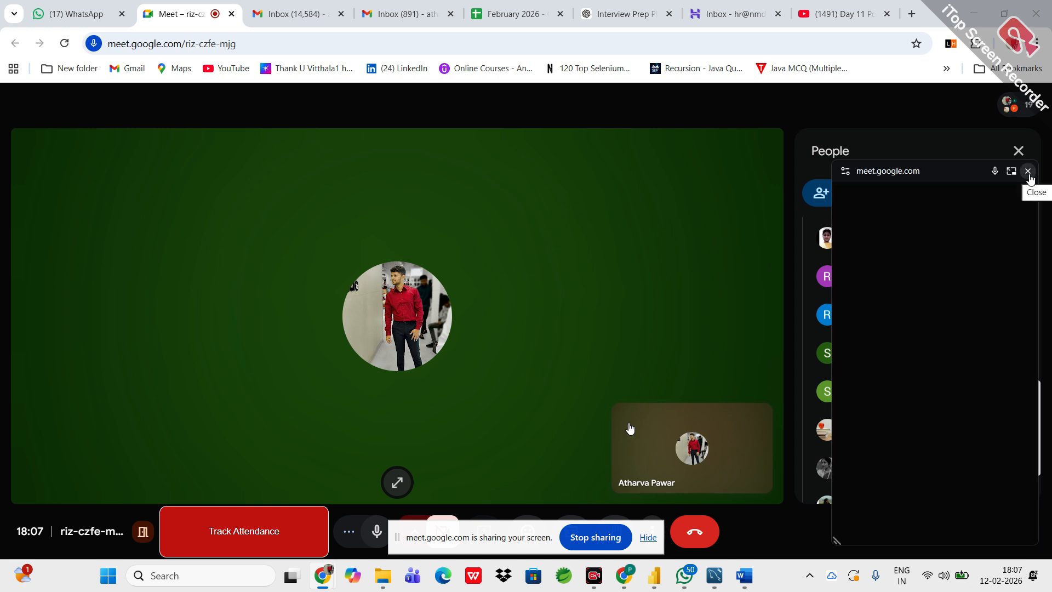
left_click(1028, 171)
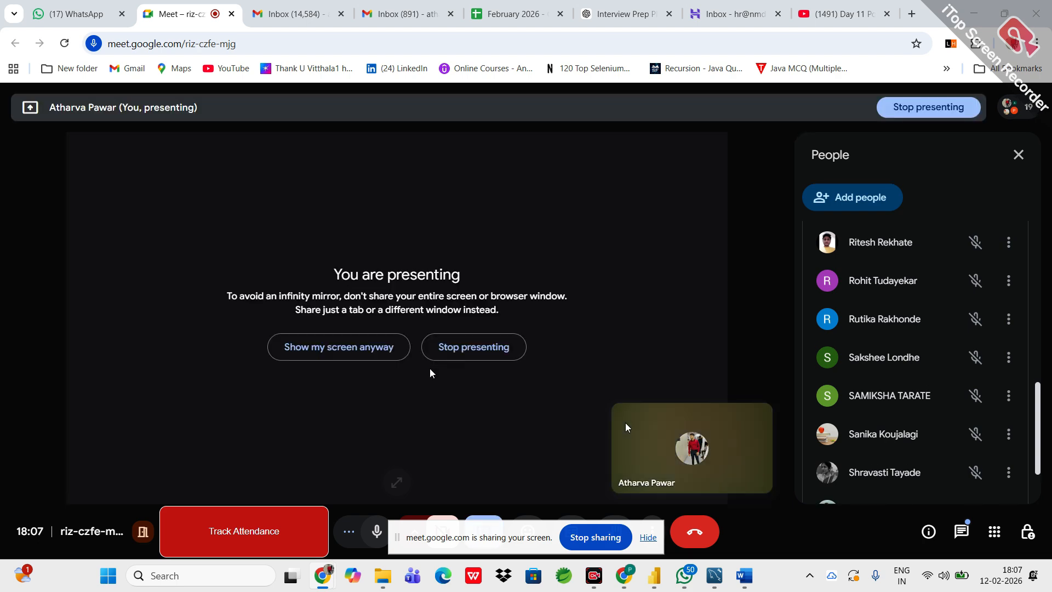
left_click(353, 348)
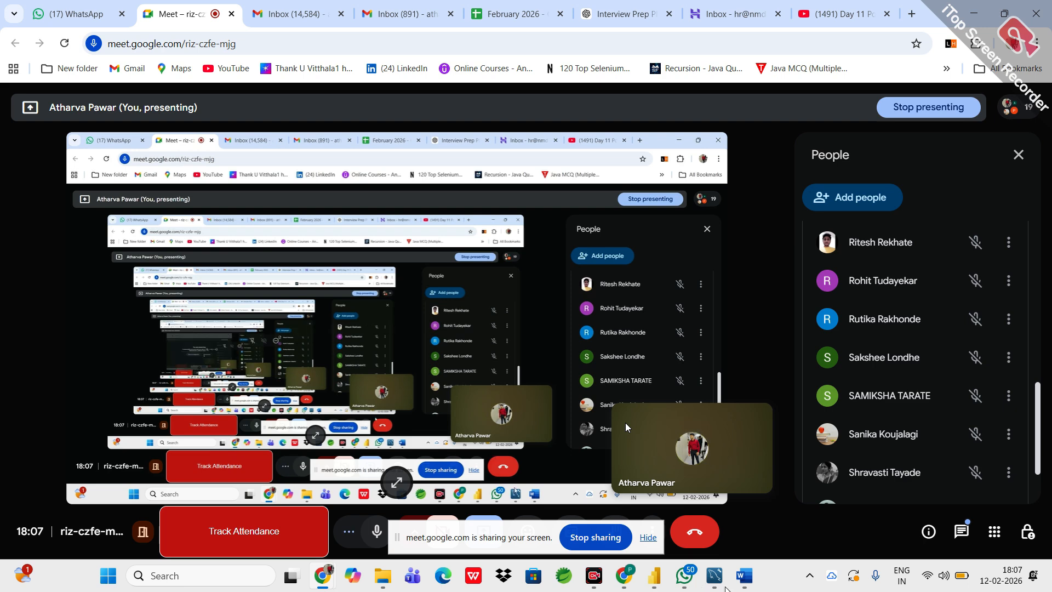
- Switch to Power BI and start a calculated column ProductCostPrice in Sales_fact_Table using the LOOKUPVALUE function
key("alt+Tab")
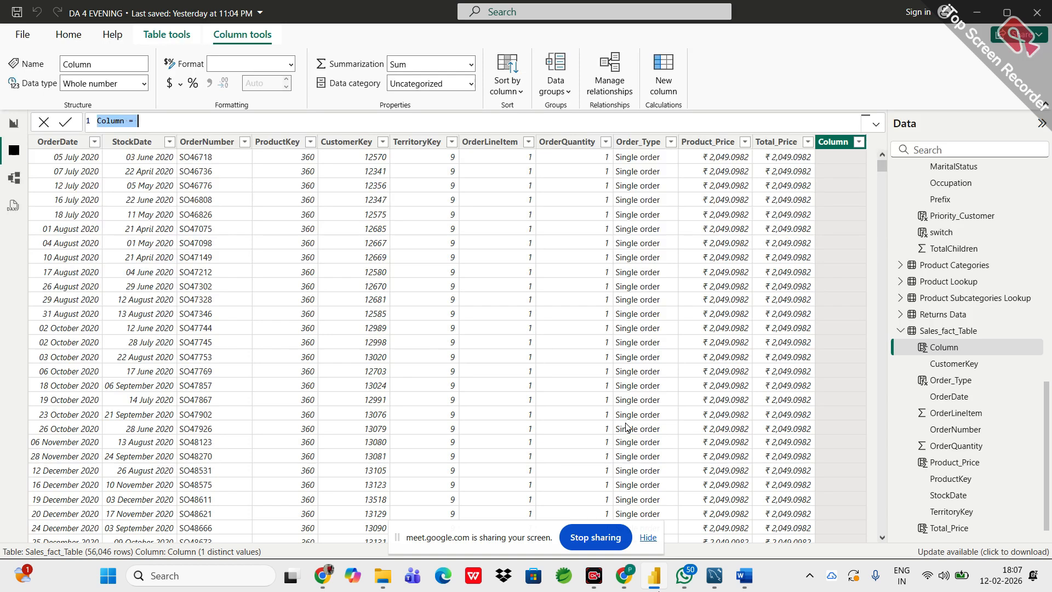
key("BackSpace")
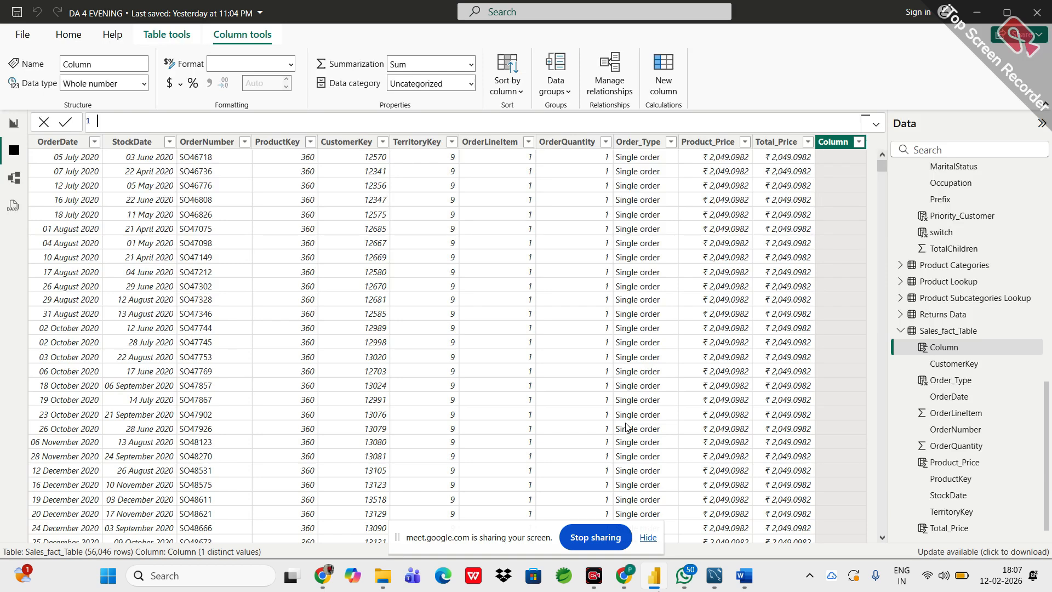
type("ProductCostPrice")
type("look")
key("Tab")
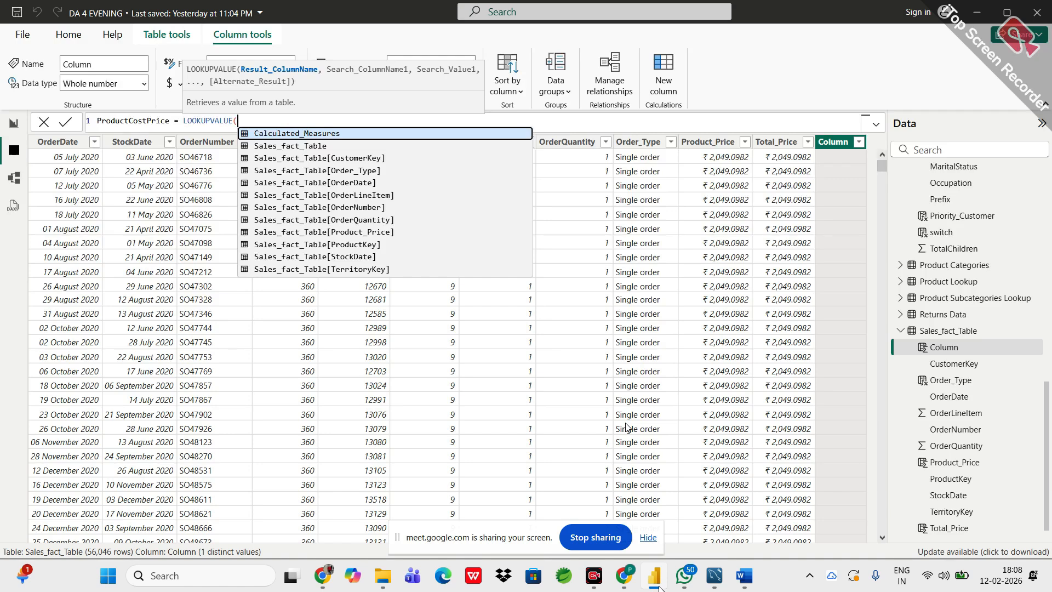
- Use 'Product Lookup'[ProductCost] as the result column of the LOOKUPVALUE formula
type("ro")
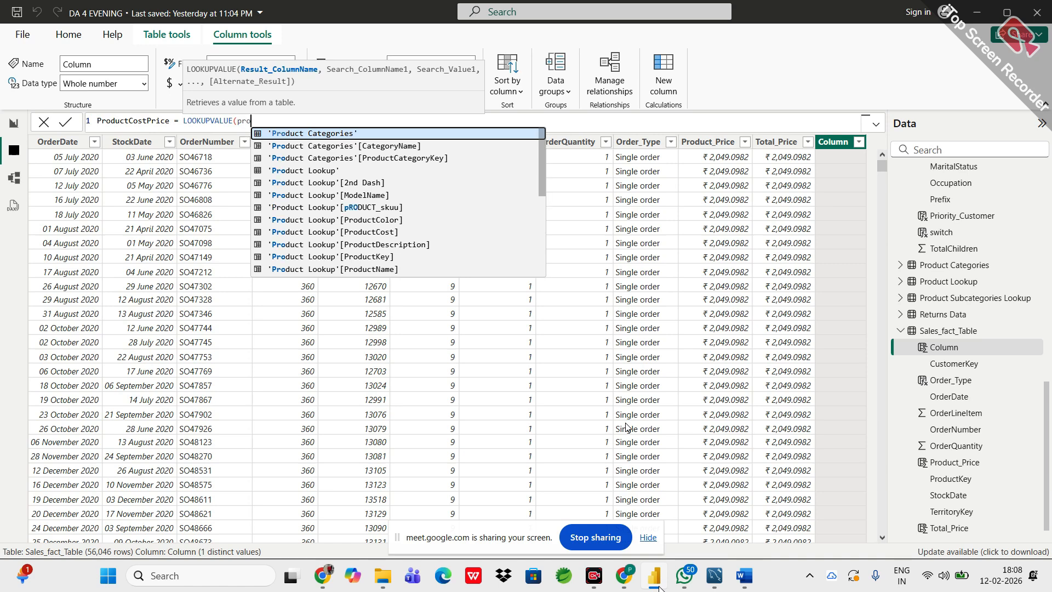
type("duct")
key("Down")
key("Down")
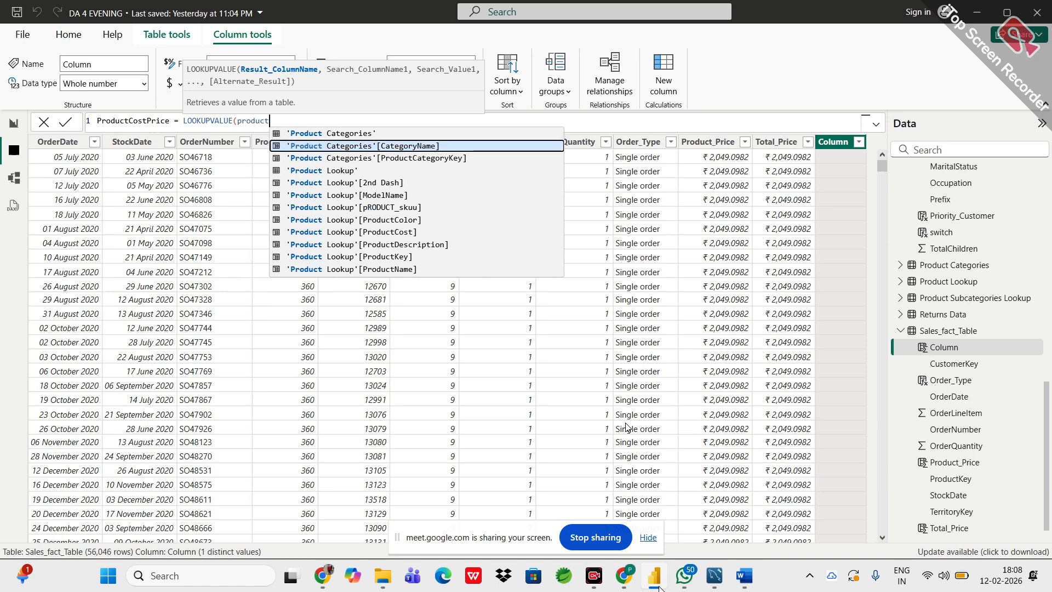
key("Down")
key("Down")
key("Down")
key("Down")
key("Down")
key("Down")
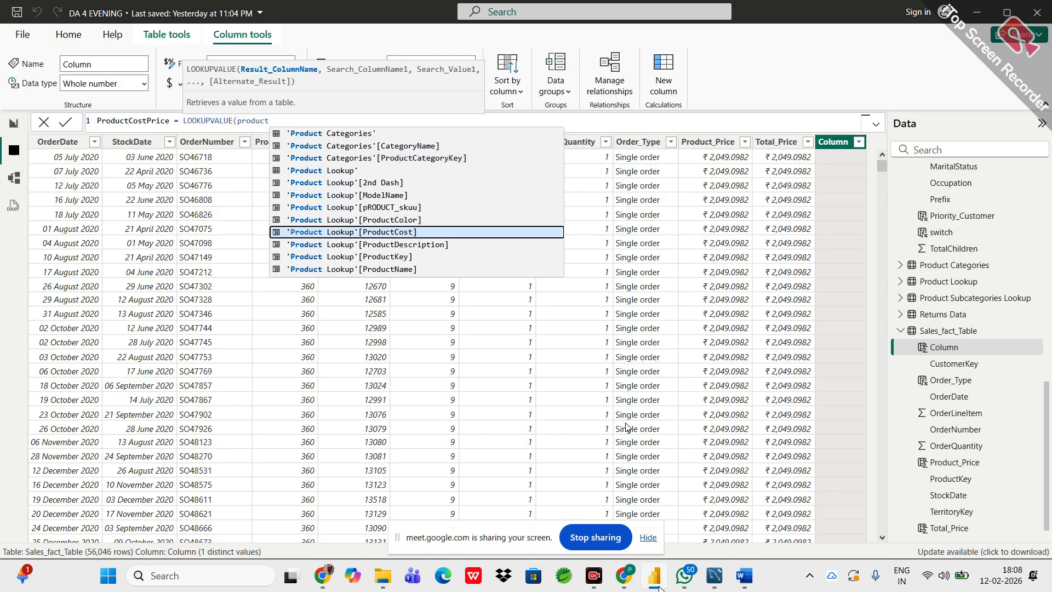
key("Tab")
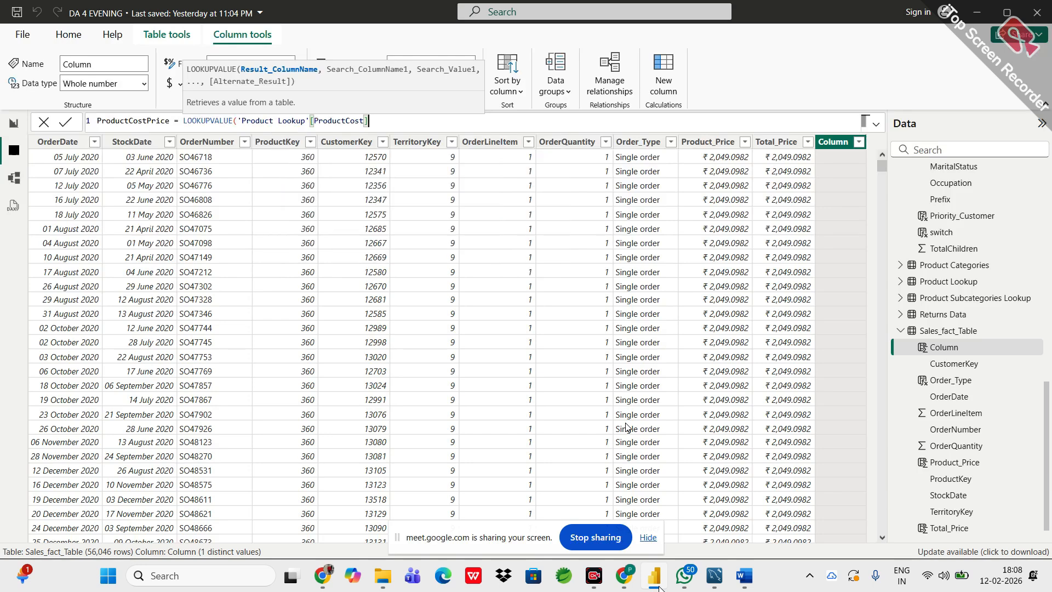
type(",")
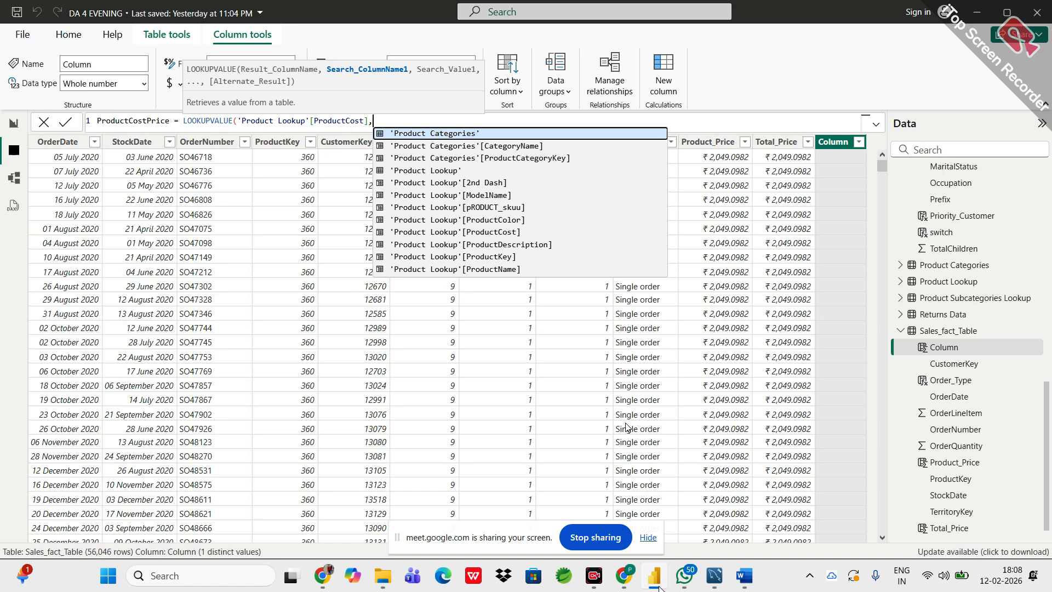
- Use 'Product Lookup'[ProductKey] as the search column, the second LOOKUPVALUE argument
type("product")
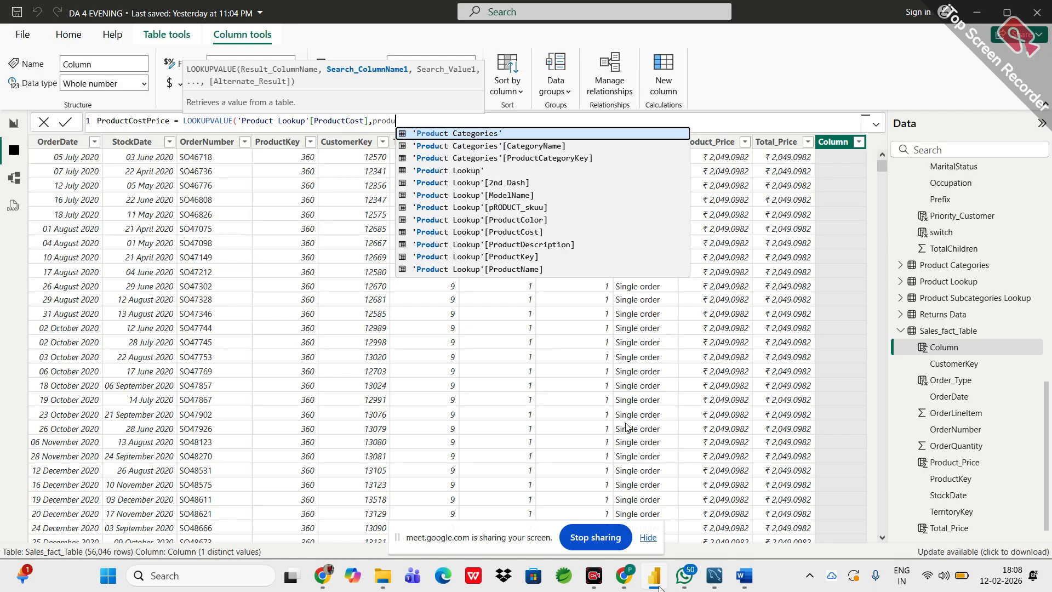
key("Down")
key("Down")
key("Down")
key("Down")
key("Down")
key("Down")
key("Down")
key("Down")
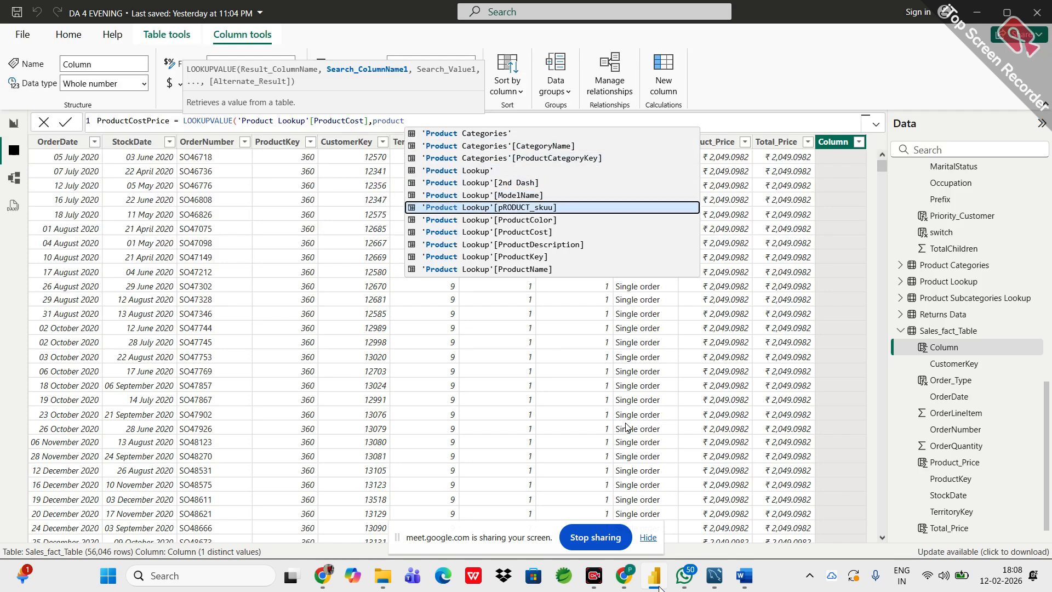
key("Tab")
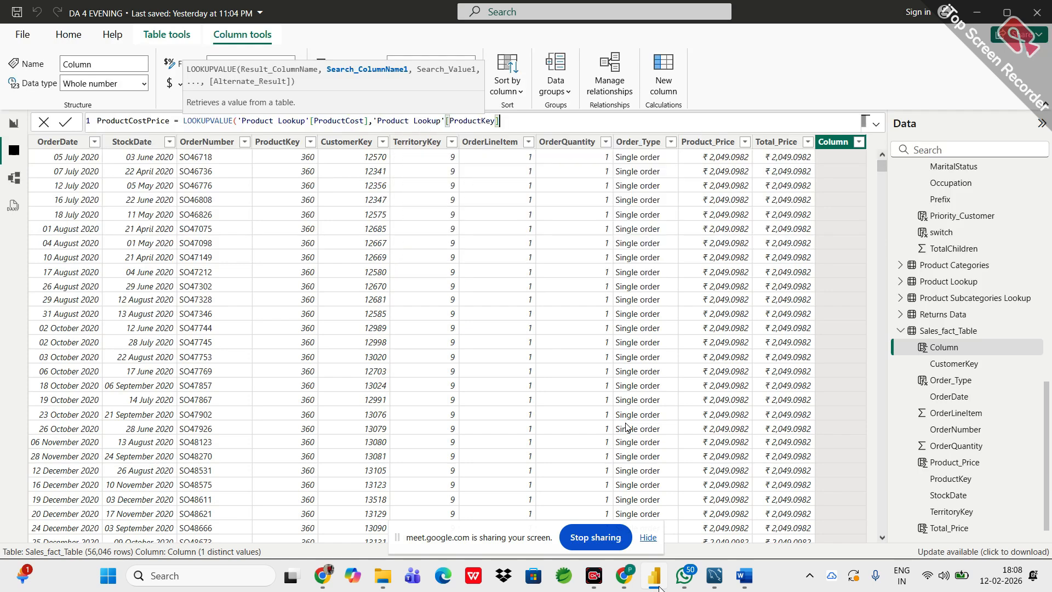
type(",")
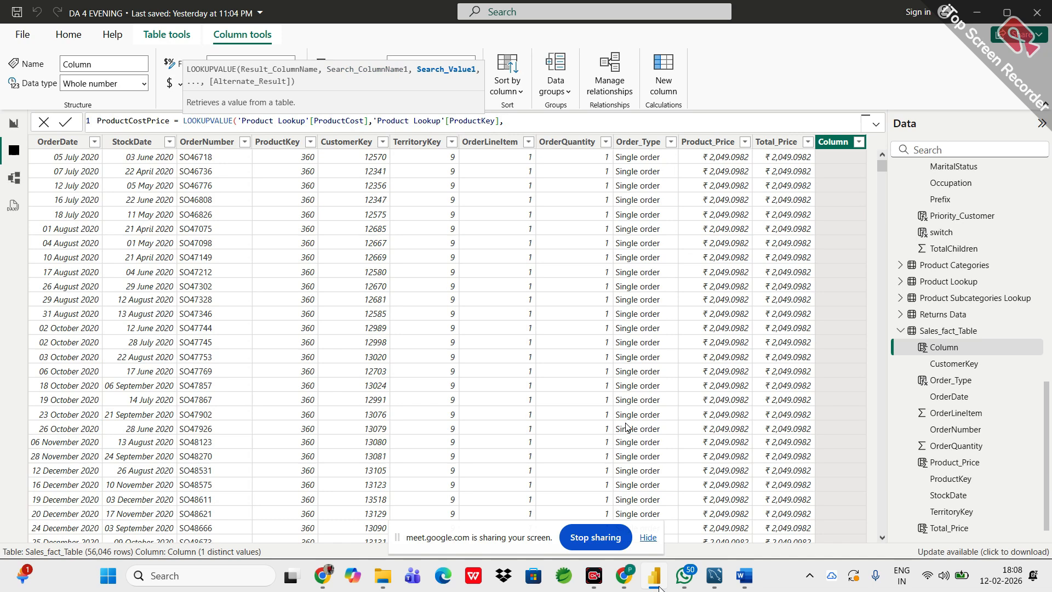
- Try to enter a Sales_fact_Table column as the search value, leaving "sales" as the third argument
type("slaes")
key("BackSpace")
key("BackSpace")
key("BackSpace")
key("BackSpace")
type("al")
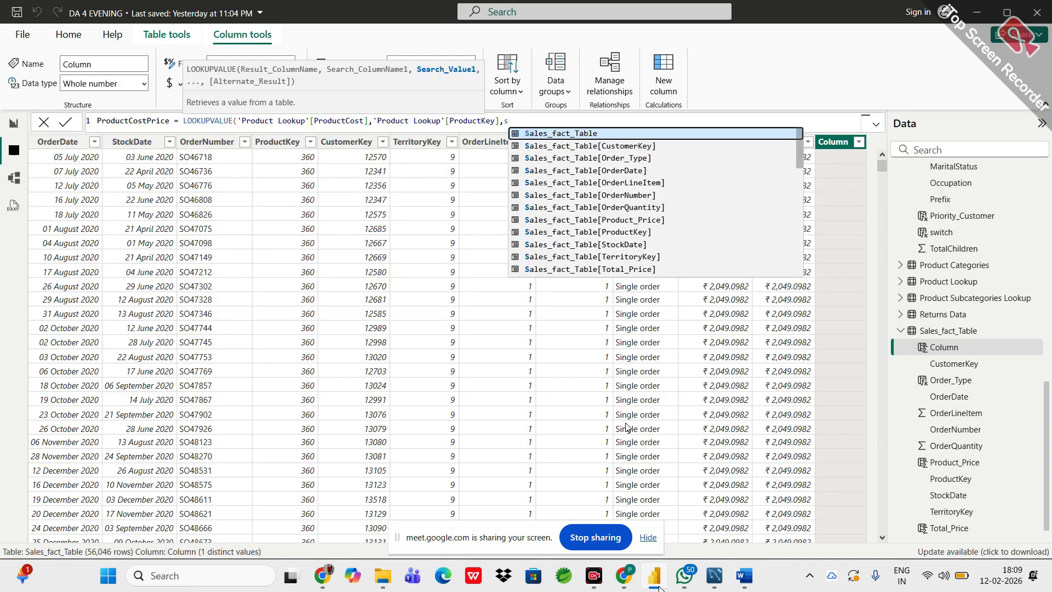
type("es")
key("Down")
key("Down")
key("Down")
key("Down")
key("Down")
key("Down")
key("Down")
key("Down")
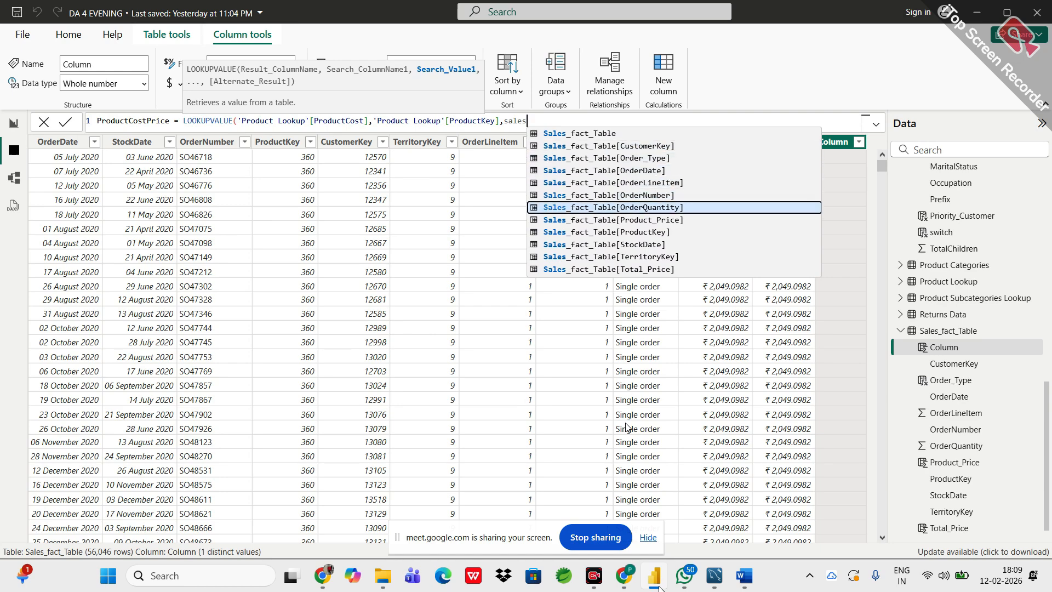
key("shift+Return")
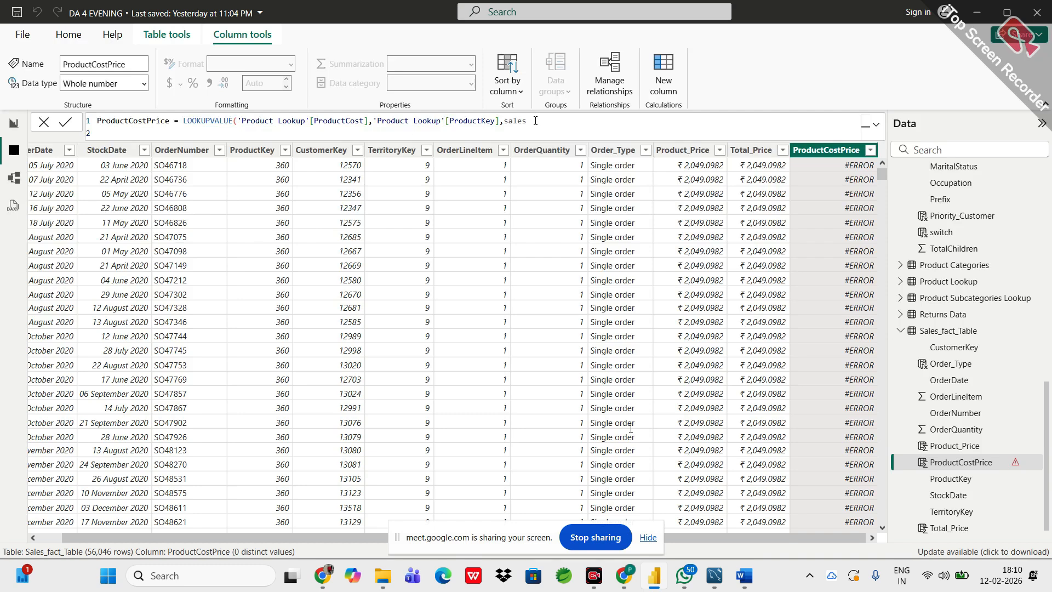
- Replace the "sales" argument in the ProductCostPrice formula with Sales_fact_Table[ProductKey] as the search value
left_click(573, 153)
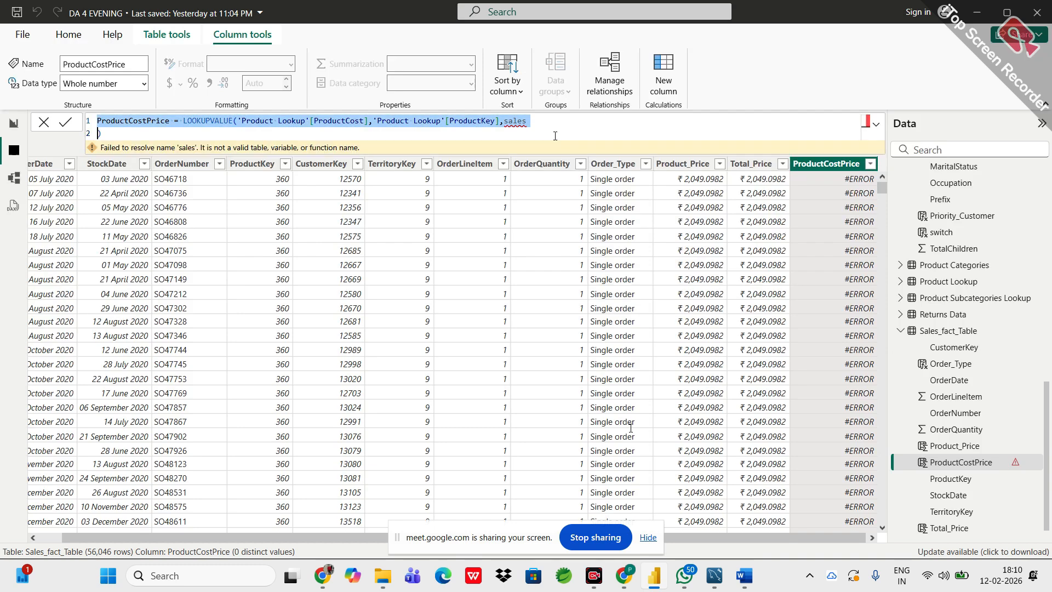
left_click(534, 121)
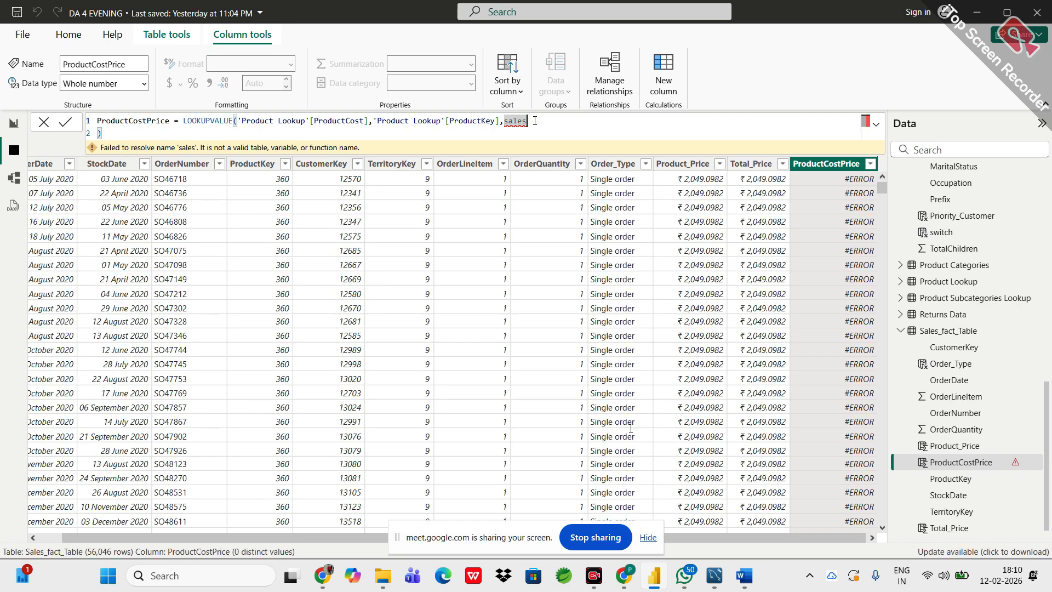
key("BackSpace")
key("BackSpace")
key("Down")
key("Down")
key("Down")
key("Down")
key("Down")
key("Down")
key("Down")
key("Down")
key("Down")
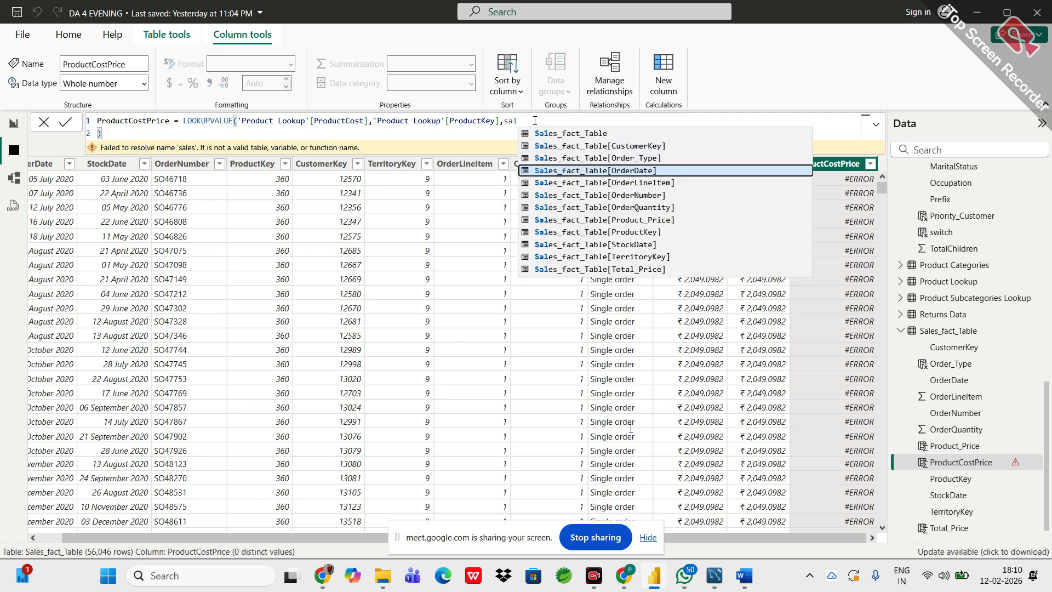
key("Up")
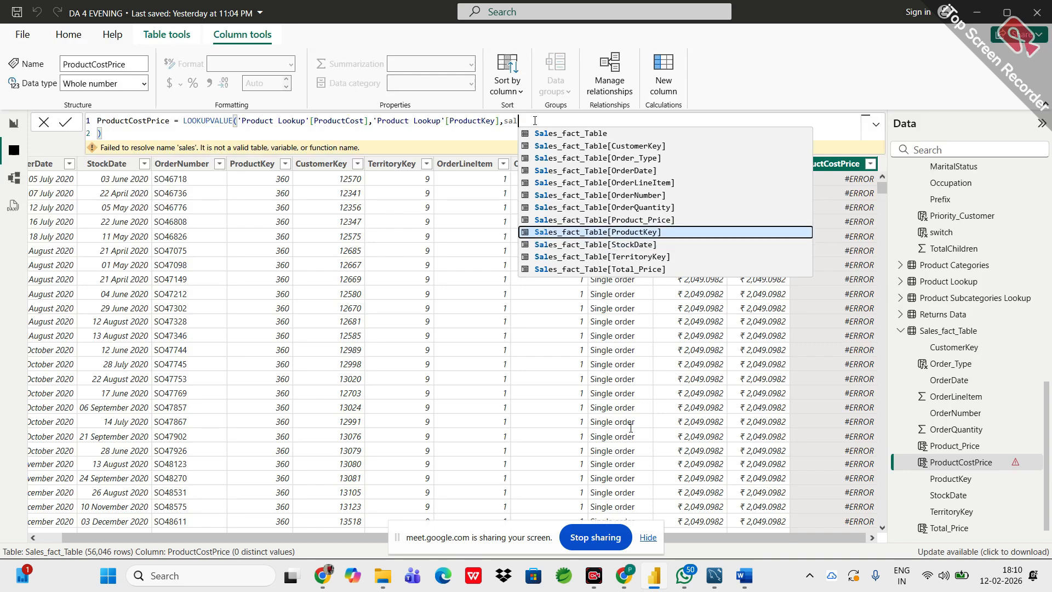
key("Tab")
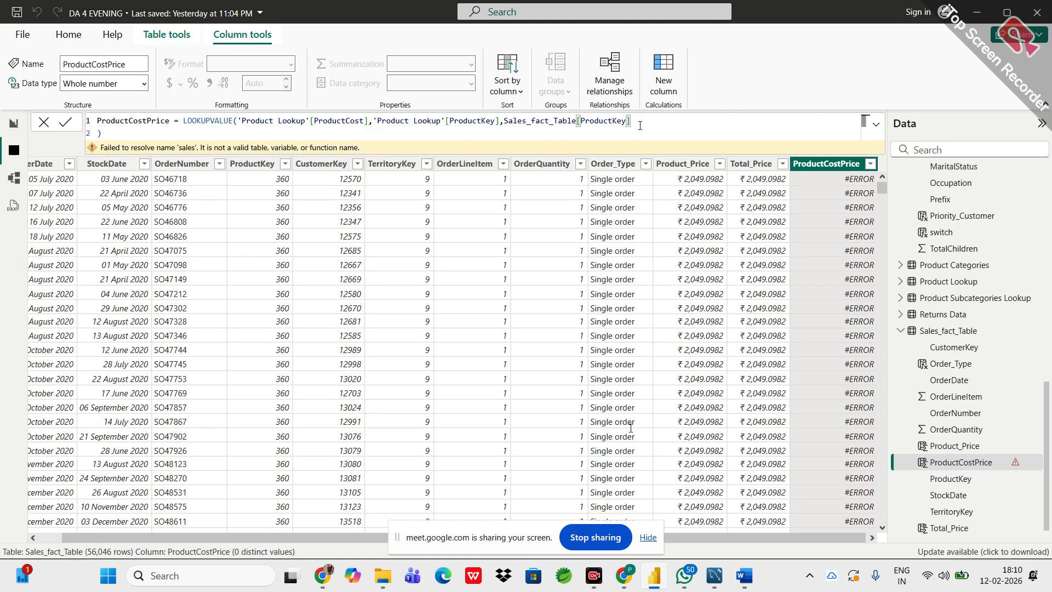
- Close the LOOKUPVALUE formula on its first line, remove the stray parenthesis on line 2 and commit the column
type(")")
key("Return")
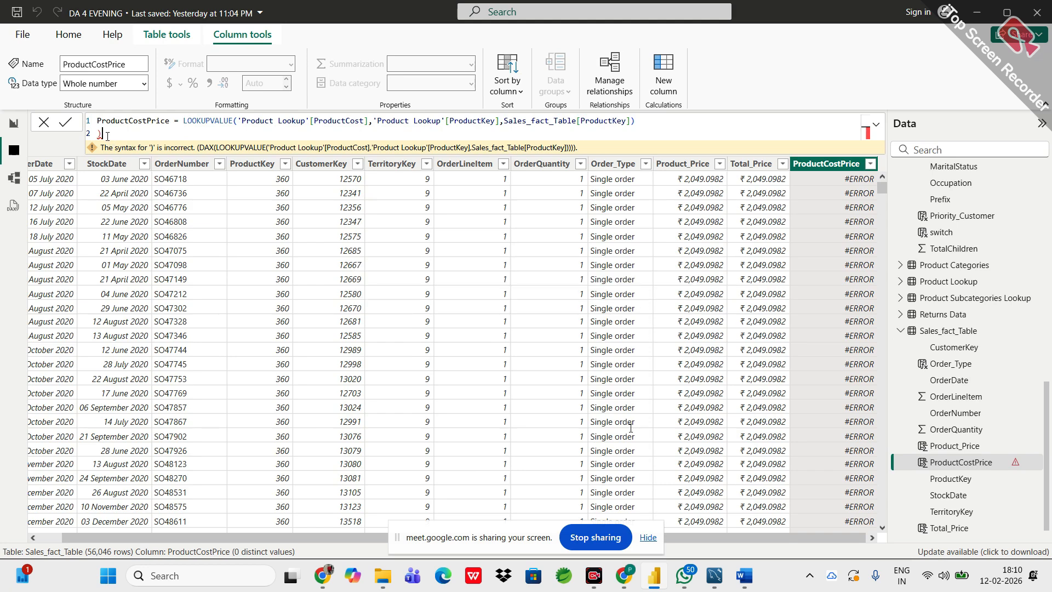
key("BackSpace")
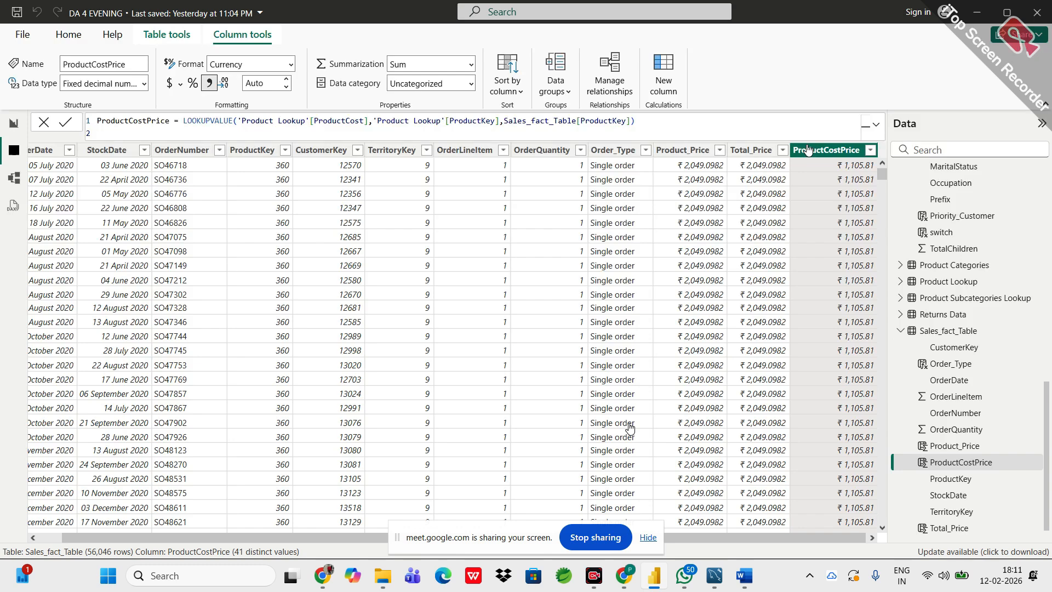
- Return to the report page and start a new measure named %allorders in Calculated_Measures using the DIVIDE function
left_click(12, 130)
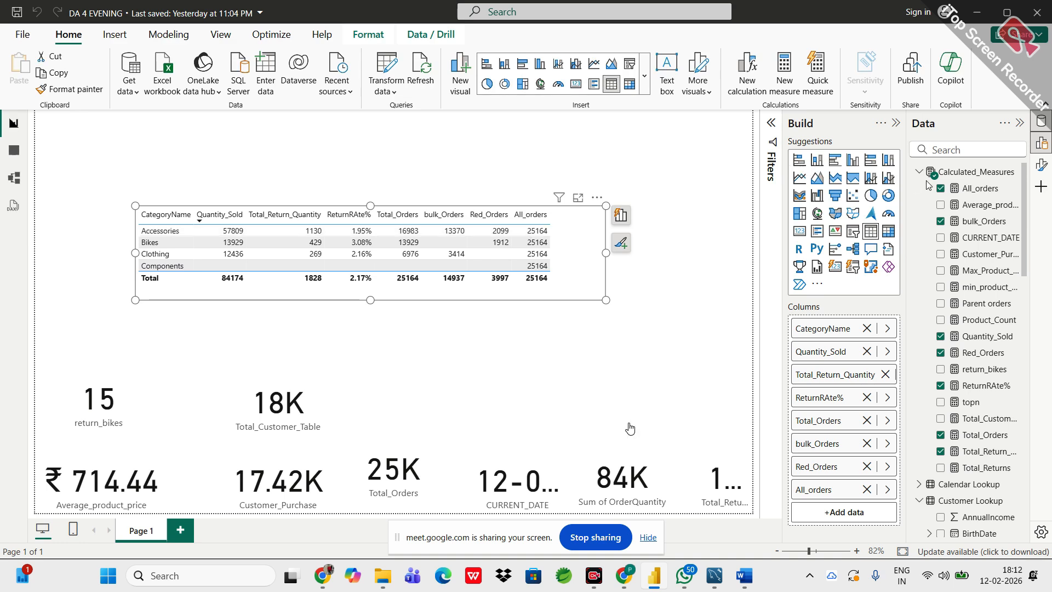
right_click(965, 174)
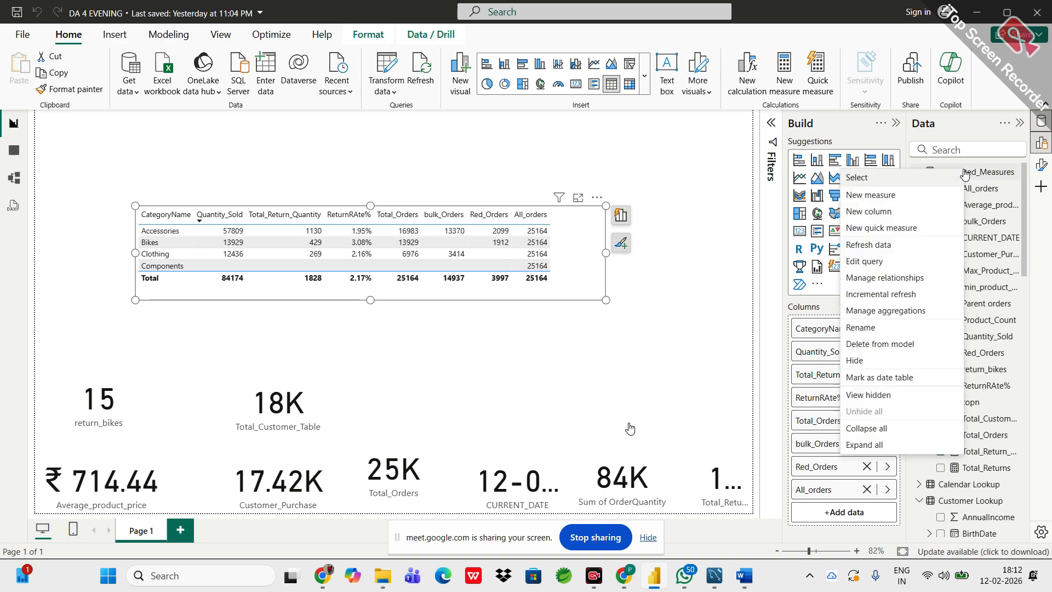
left_click(888, 198)
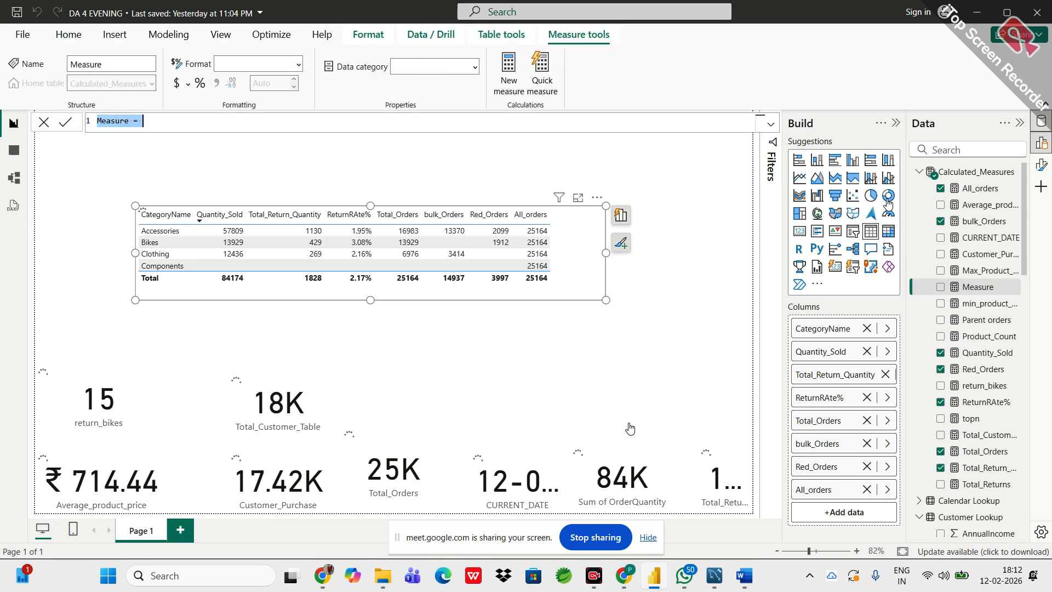
type("%")
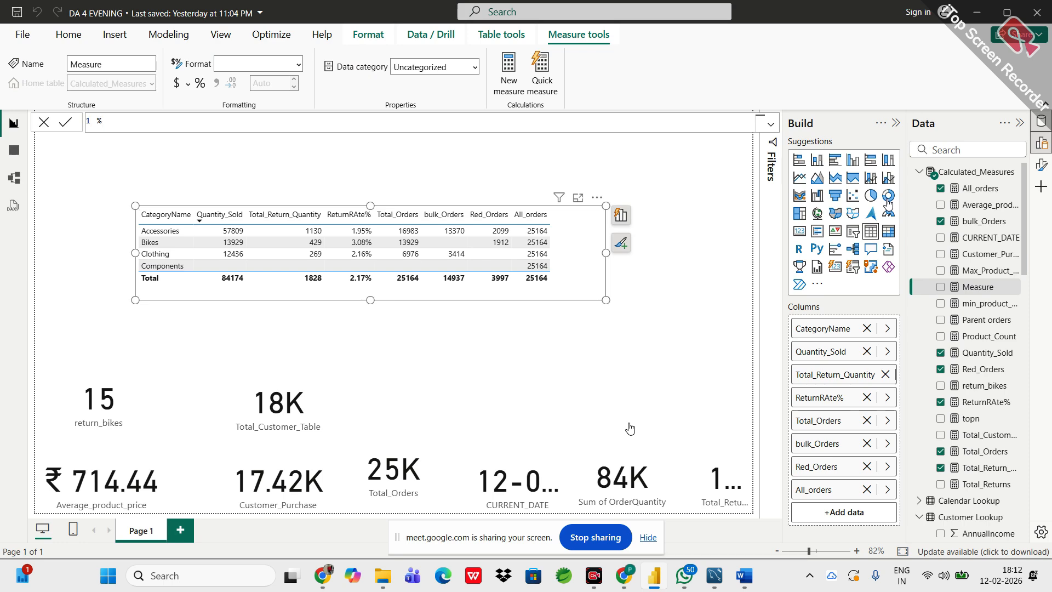
type("allorders=")
type("divided")
key("BackSpace")
key("Tab")
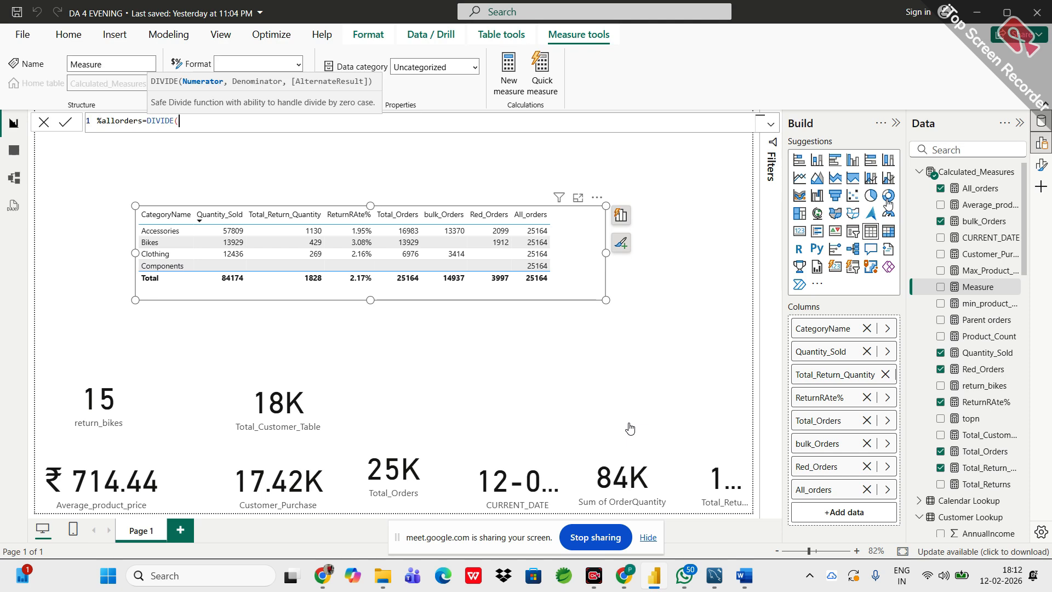
- Use the [Total_Orders] measure as the numerator of the DIVIDE function
type("tota")
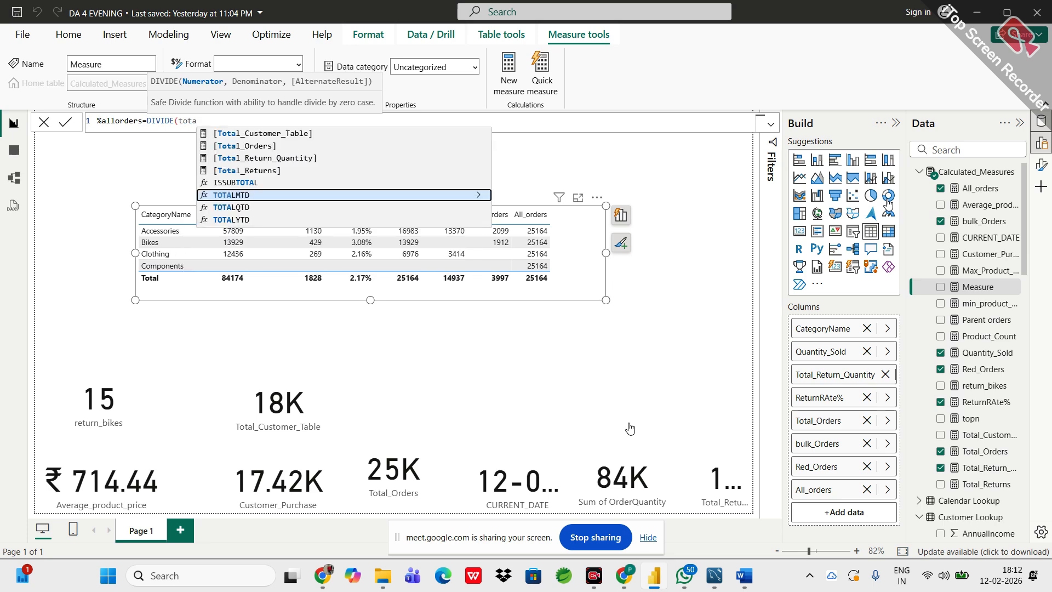
key("Up")
key("Up")
key("Up")
key("Up")
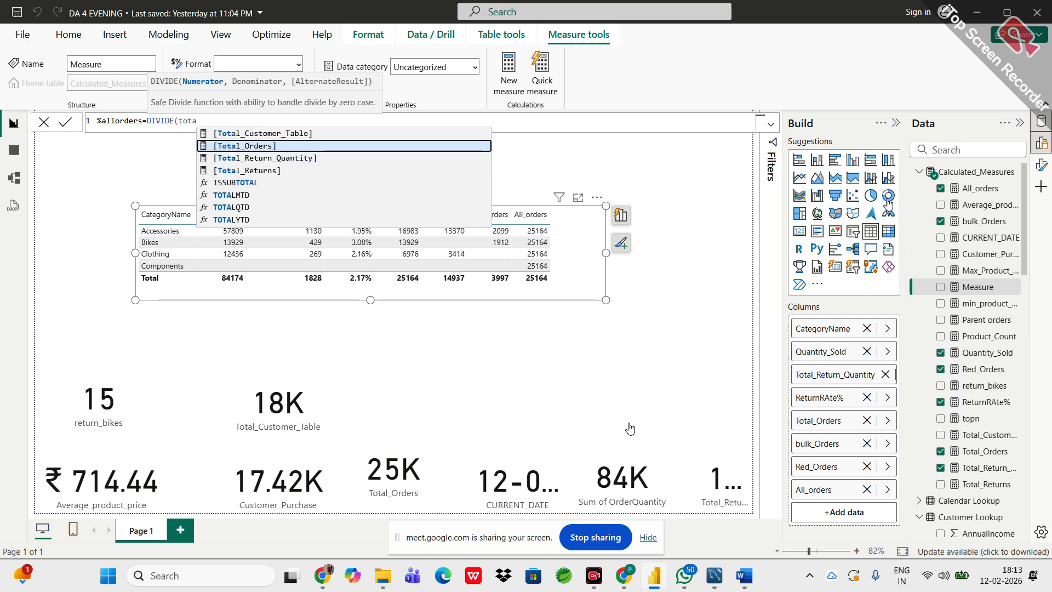
key("Tab")
type(",")
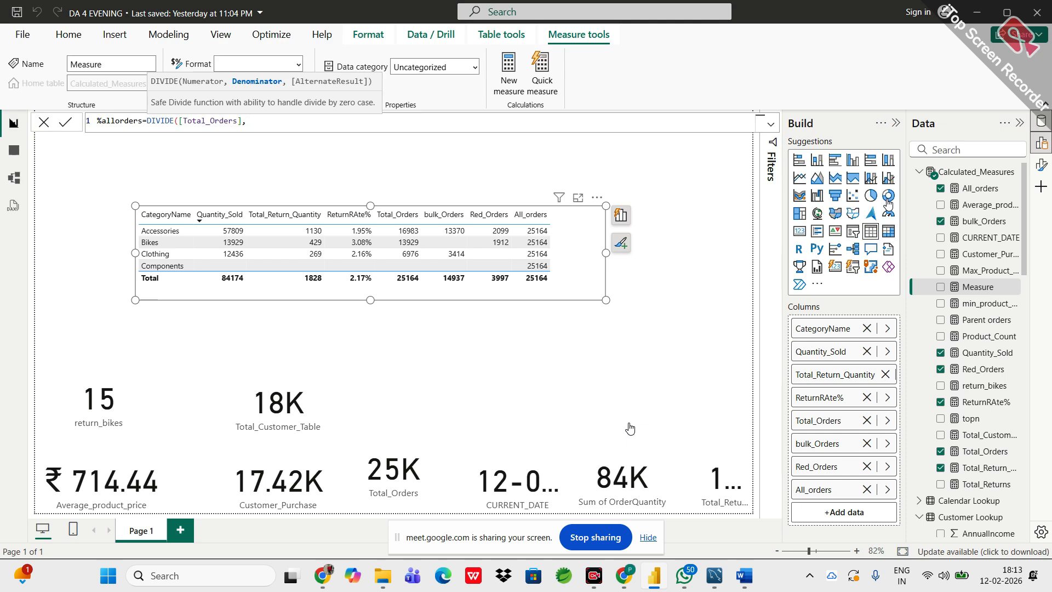
- Use the [All_orders] measure as the denominator, close the DIVIDE function and commit the %allorders measure
type("all")
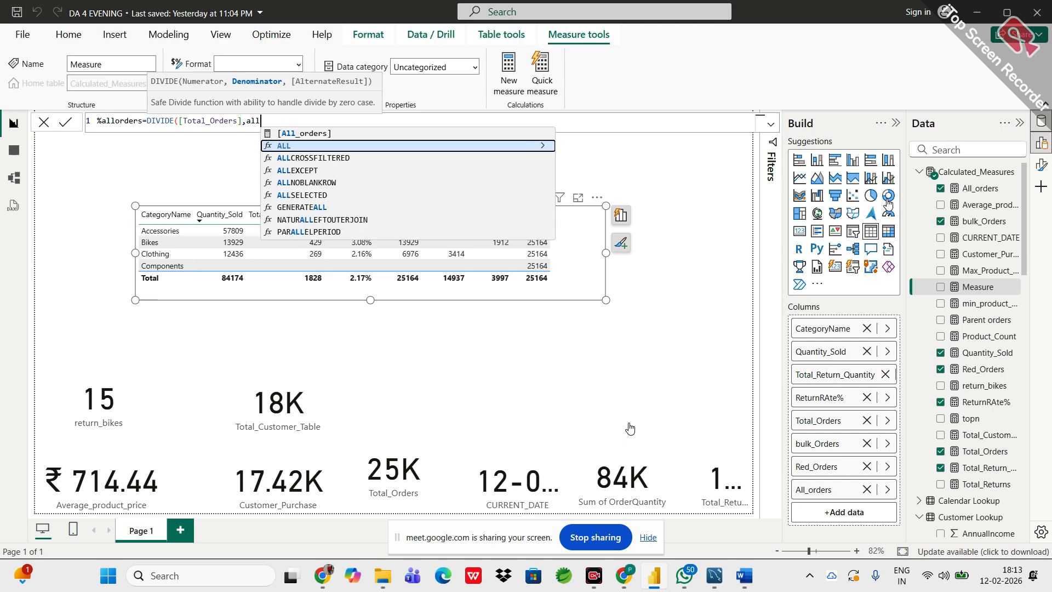
key("Up")
key("Tab")
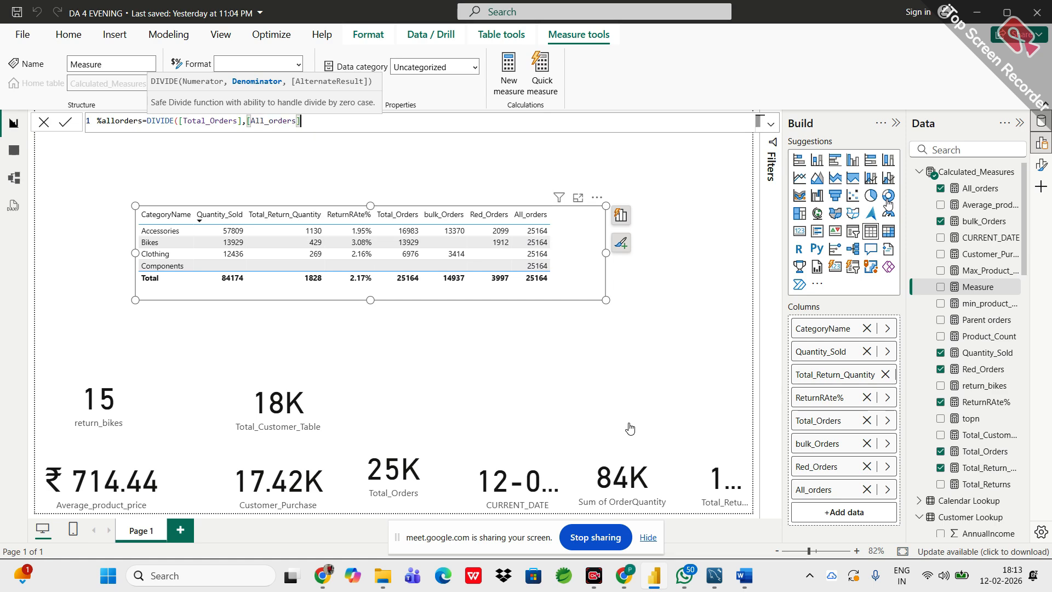
type(")")
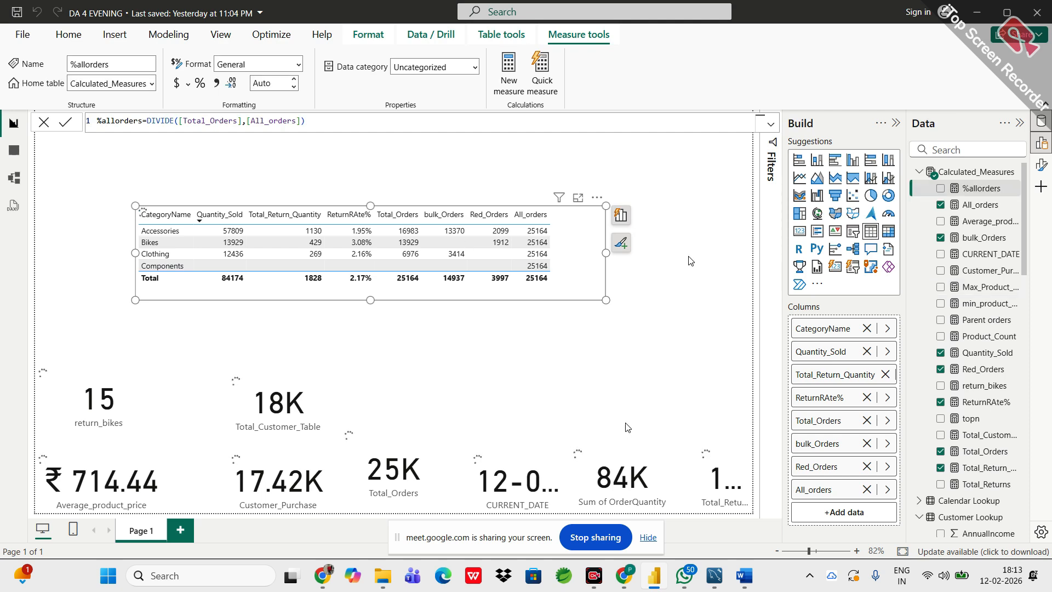
- Add the %allorders measure as a column to the category table on the report page
left_click(977, 189)
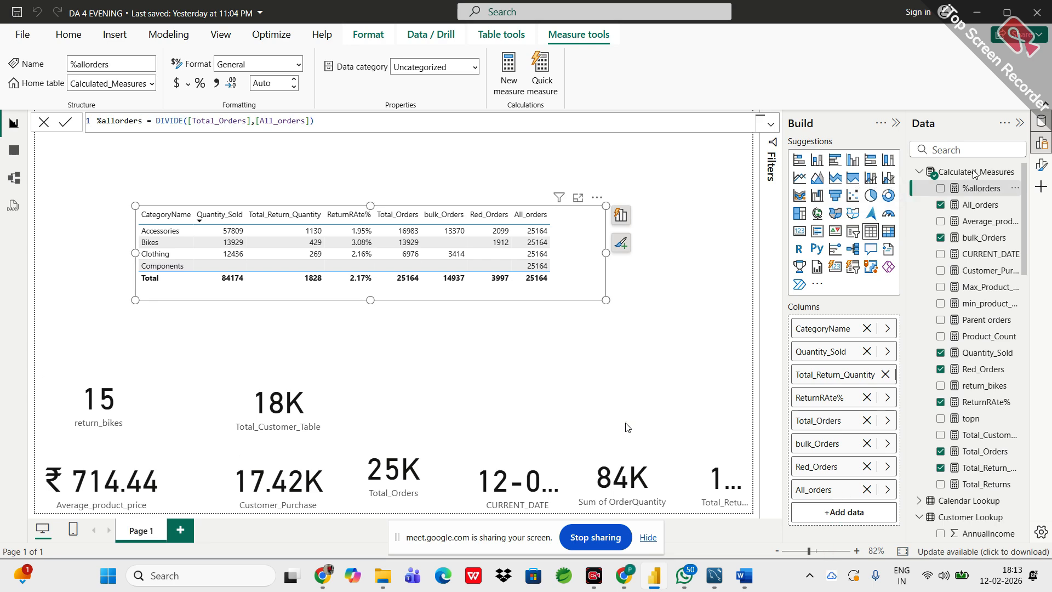
left_click(941, 189)
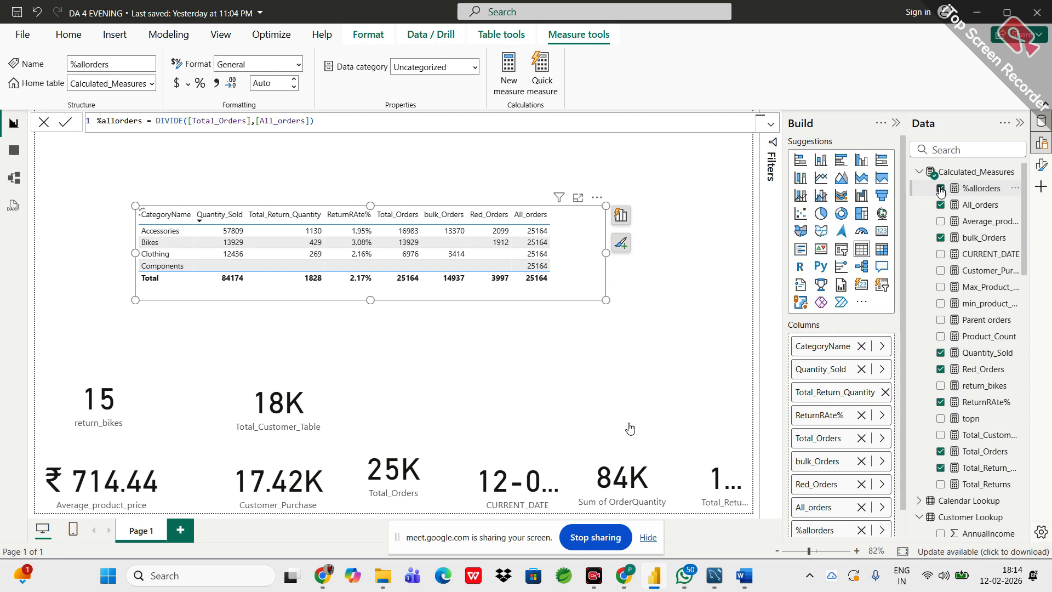
left_click(621, 215)
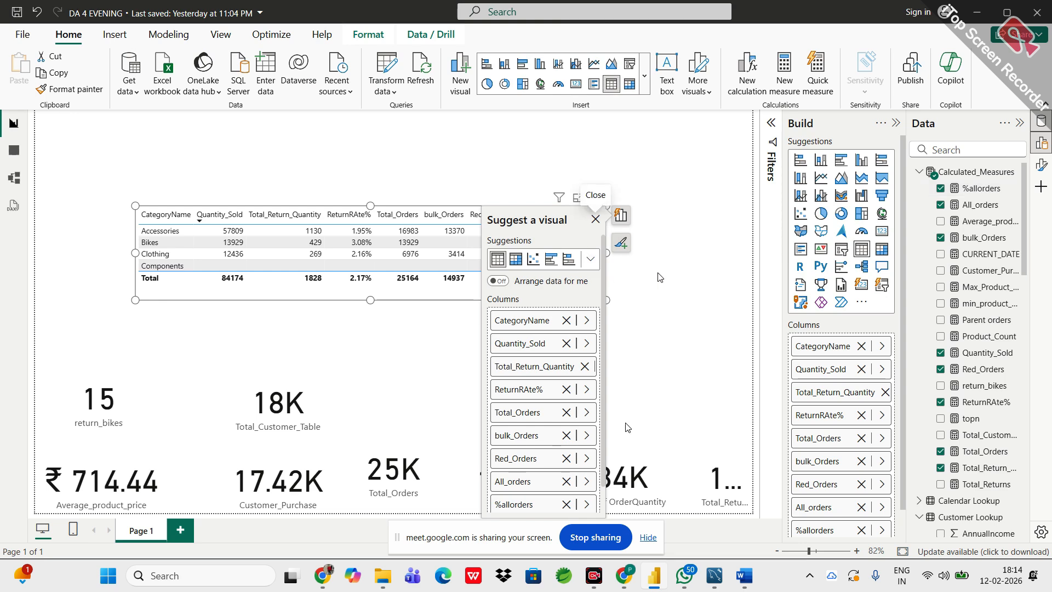
left_click(393, 305)
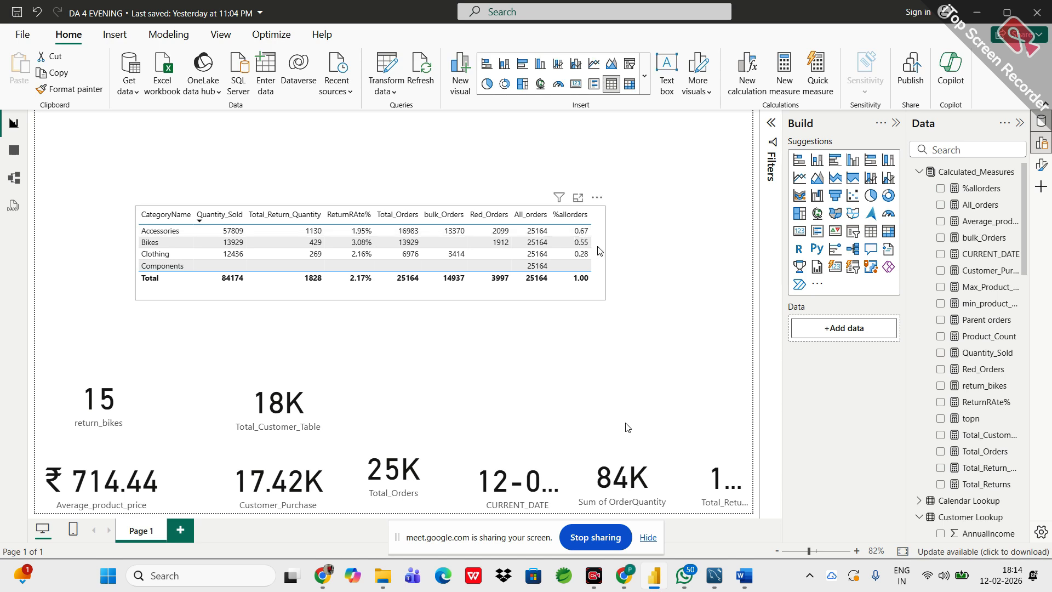
left_click(600, 251)
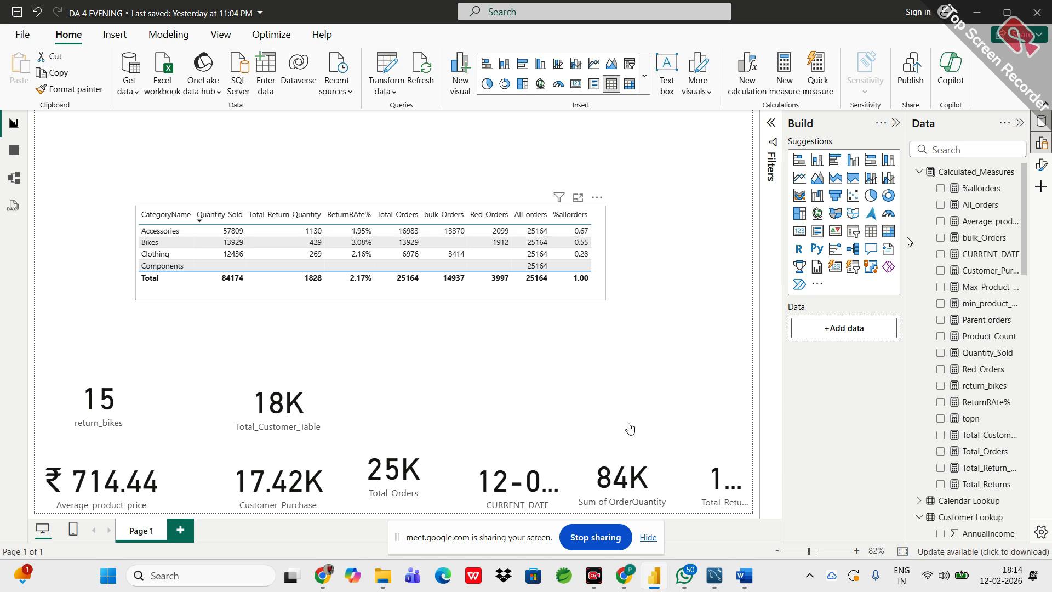
- Try to format the All_orders measure as a percentage
left_click(980, 205)
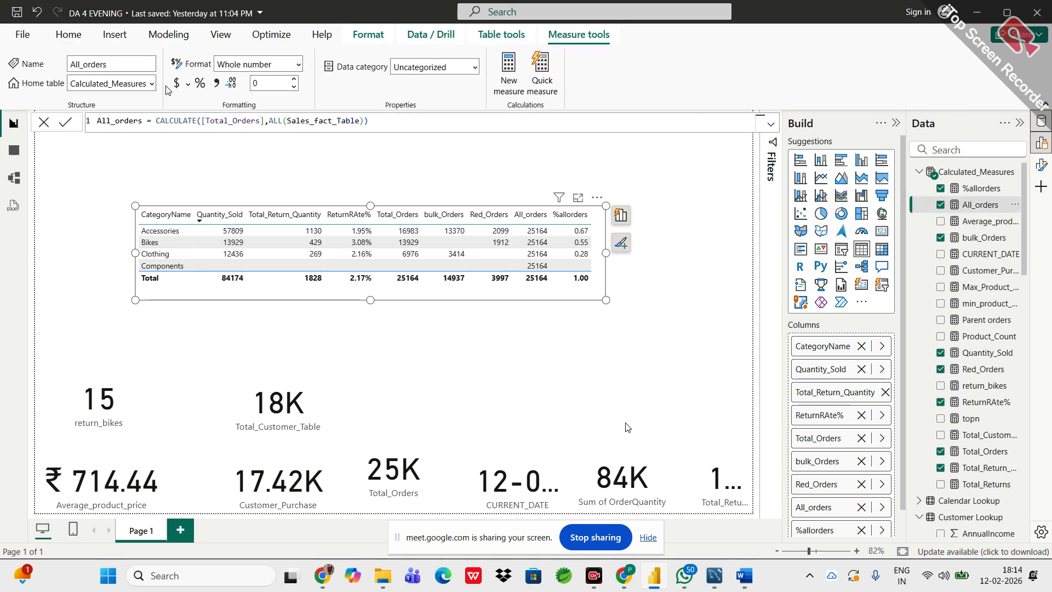
left_click(204, 85)
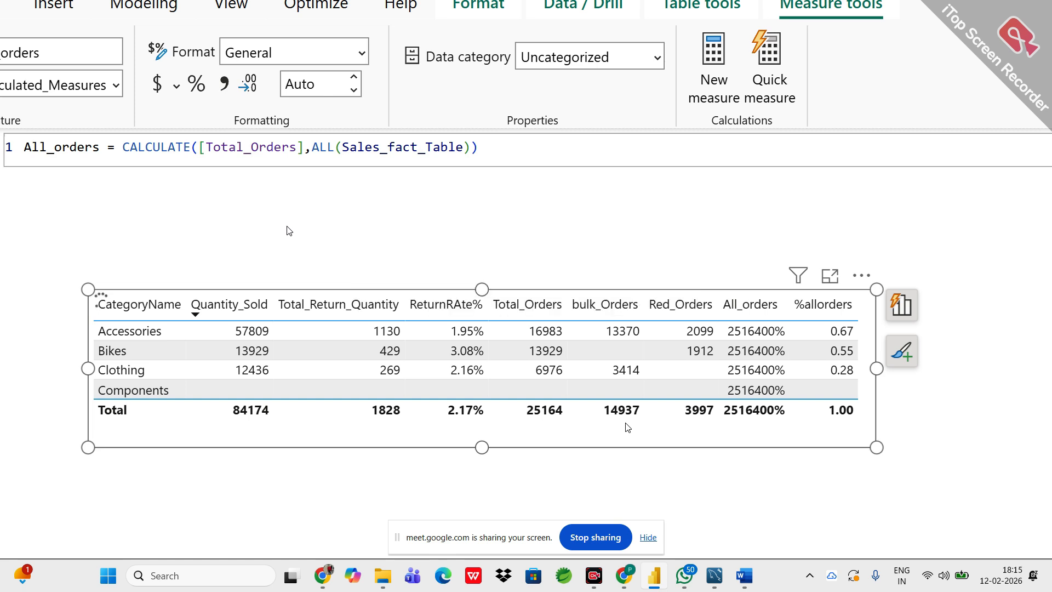
- Examine the category table's Total_Orders, All_orders and %allorders columns and compare them by category
scroll(289, 231, "down", 5, "ctrl")
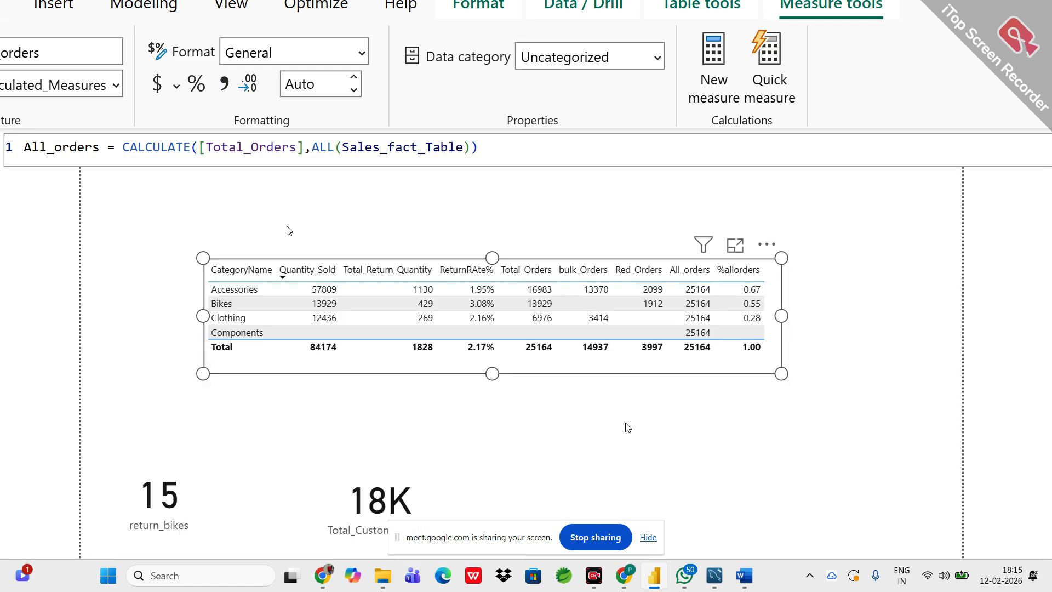
scroll(482, 236, "up", 3)
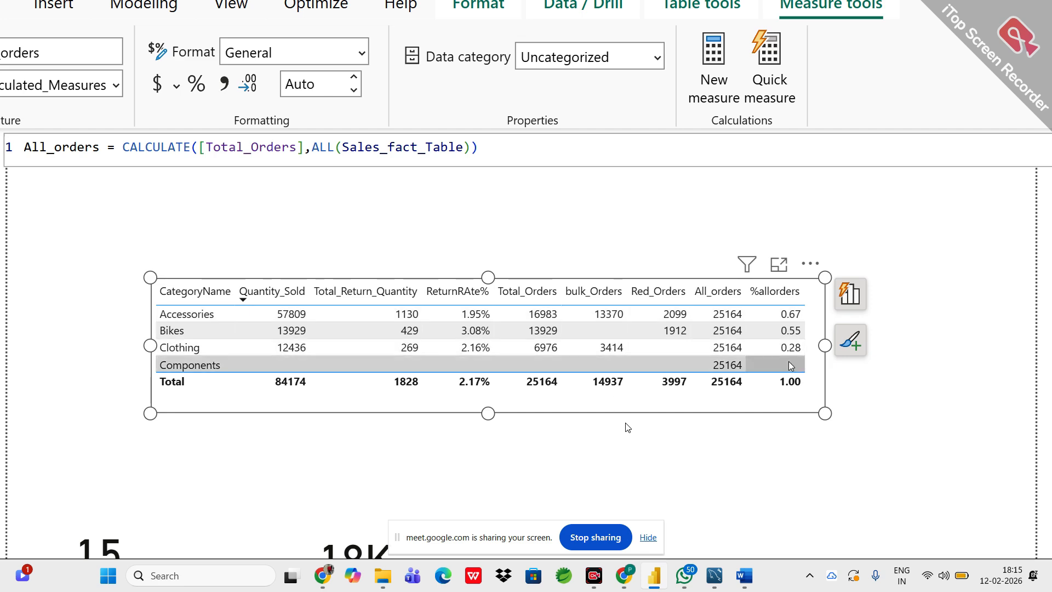
scroll(789, 363, "down", 5, "ctrl")
scroll(527, 271, "up", 3, "ctrl")
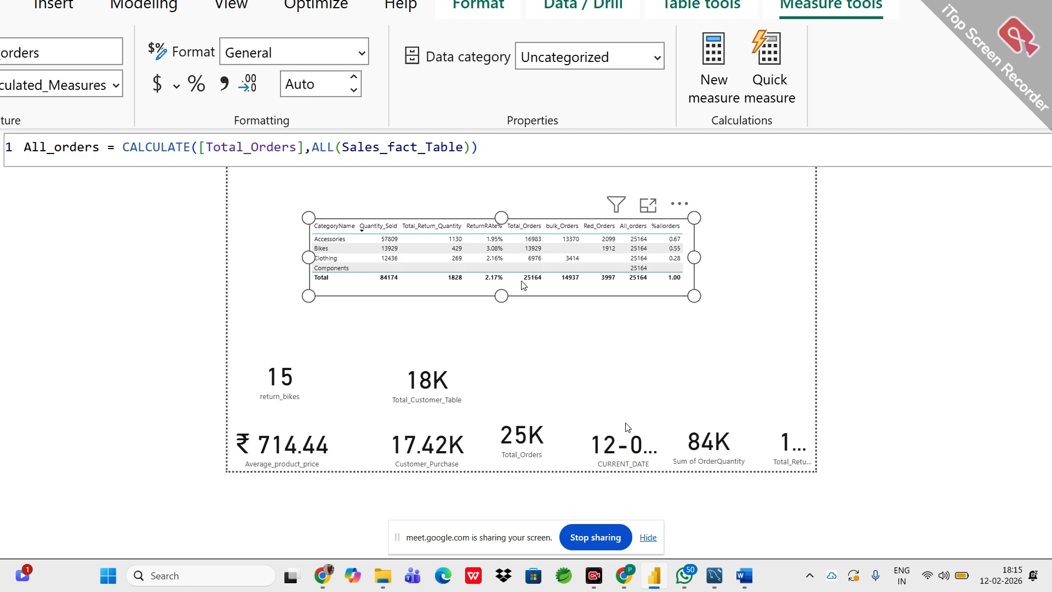
scroll(524, 286, "up", 3, "ctrl")
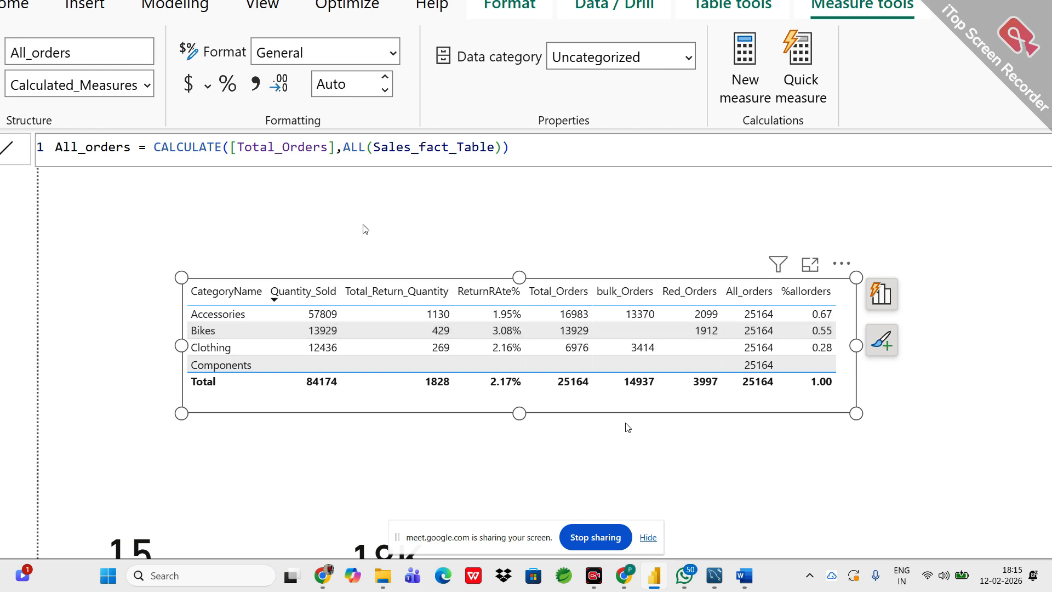
scroll(376, 223, "down", 6)
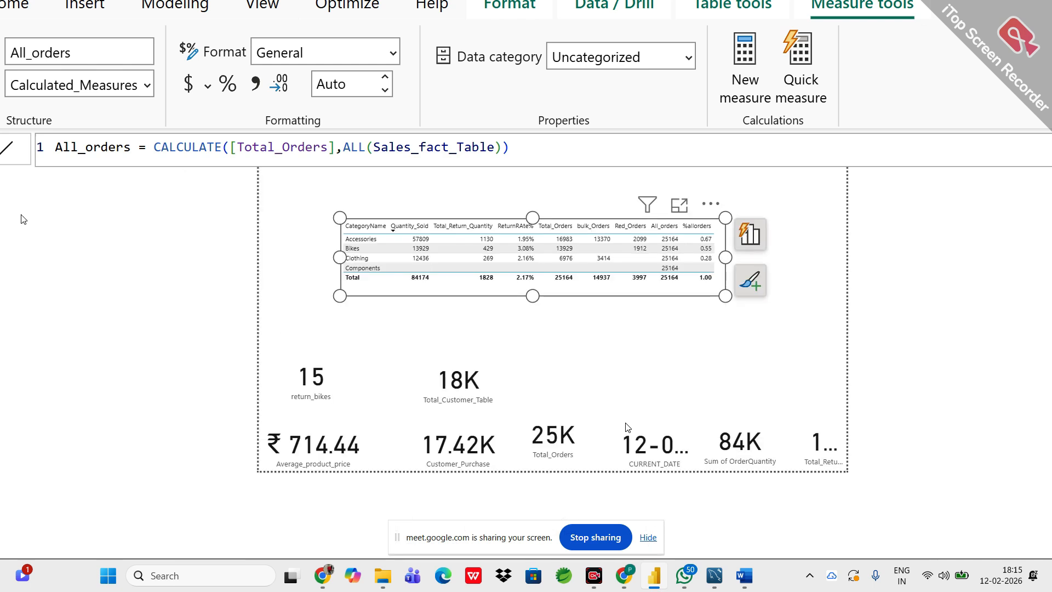
scroll(7, 218, "down", 3)
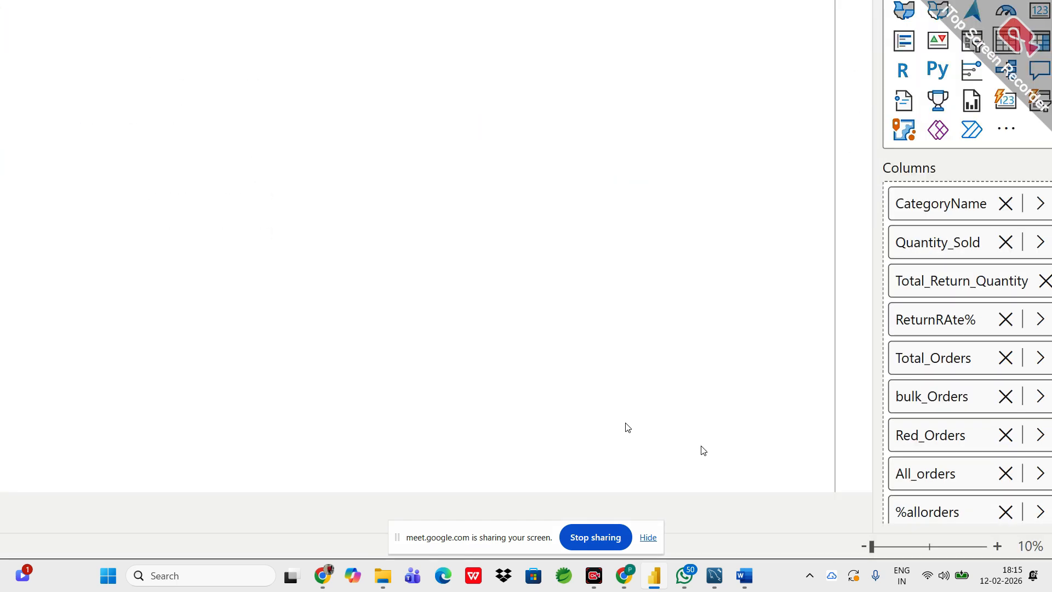
scroll(704, 451, "up", 7)
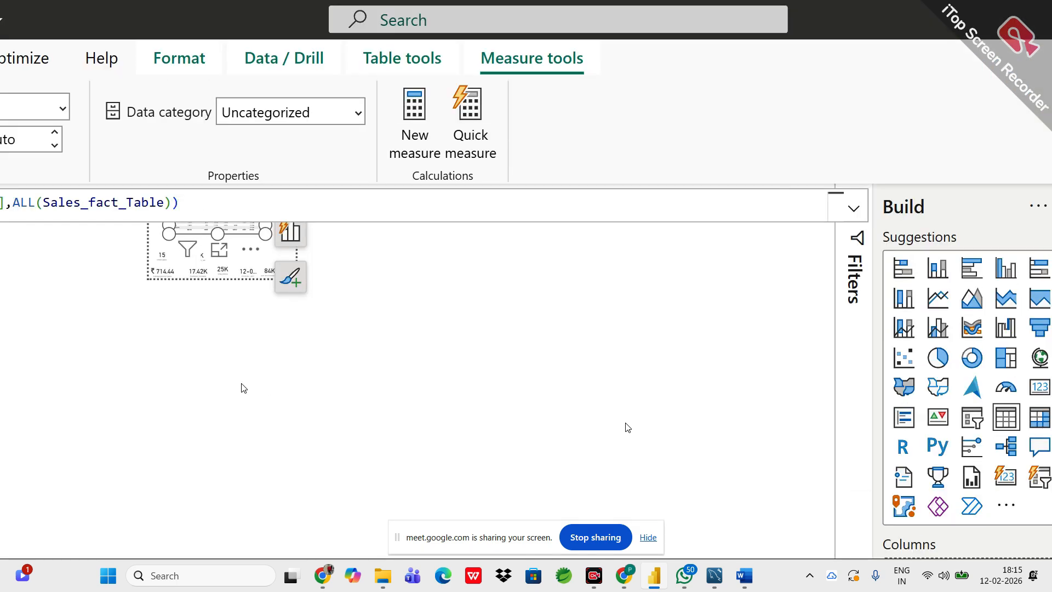
scroll(249, 380, "up", 1)
scroll(249, 380, "up", 5)
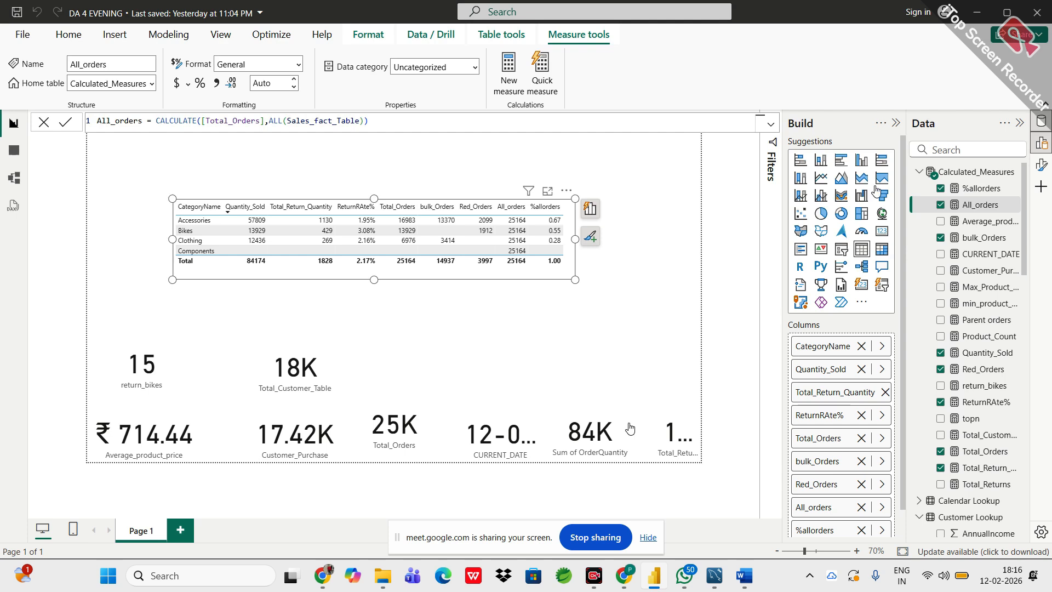
right_click(945, 178)
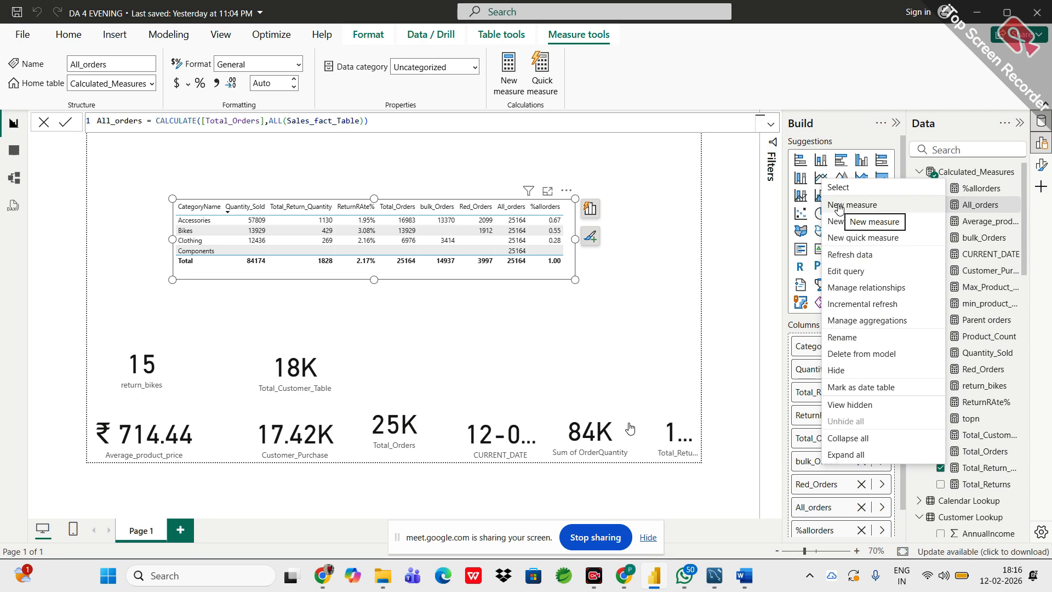
key("Escape")
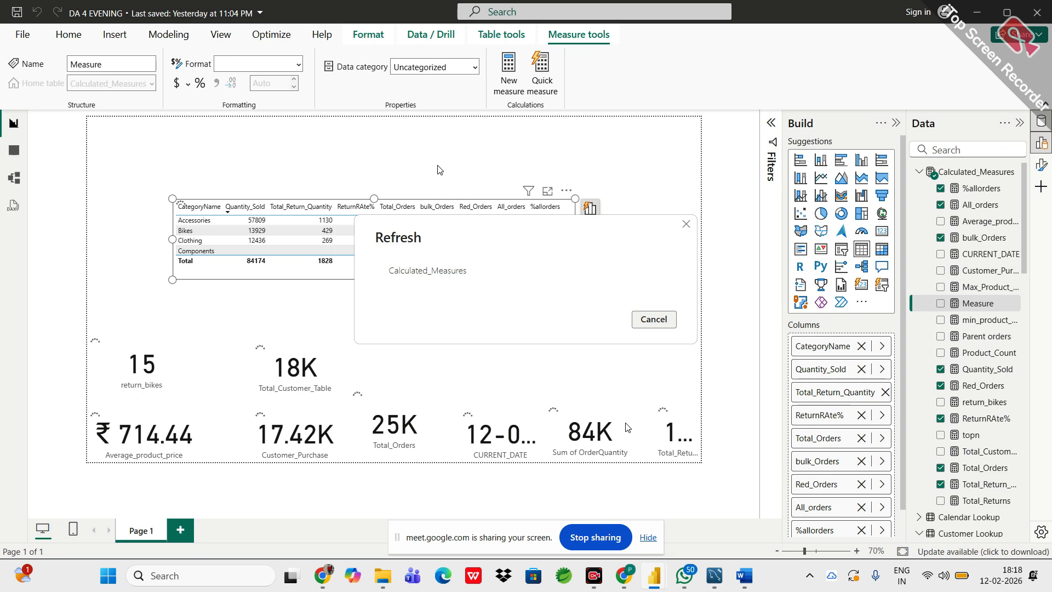
left_click(656, 319)
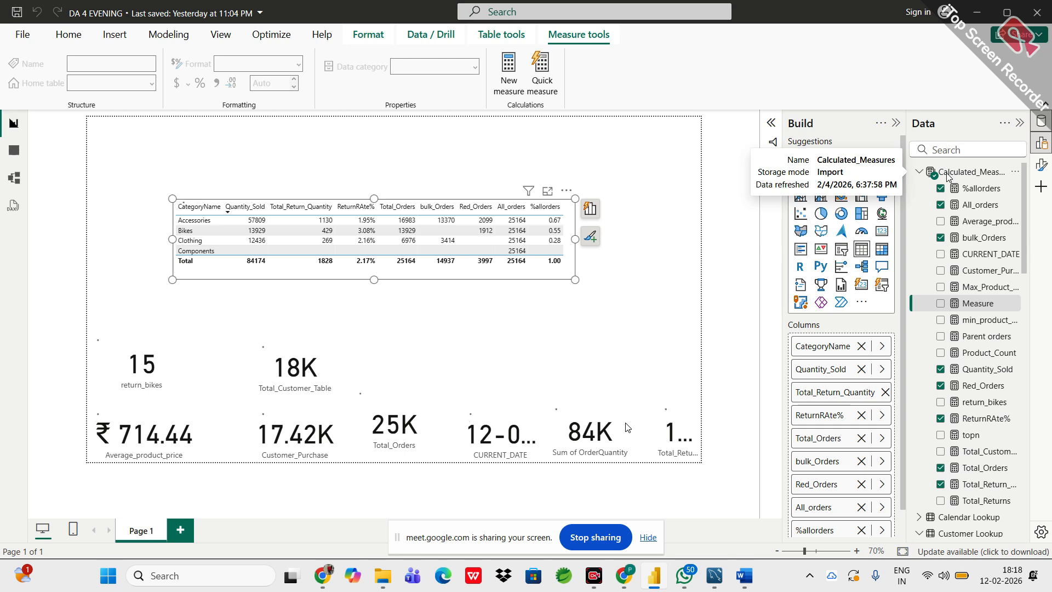
- Start a new measure named All return in Calculated_Measures using the CALCULATE function
left_click(948, 173)
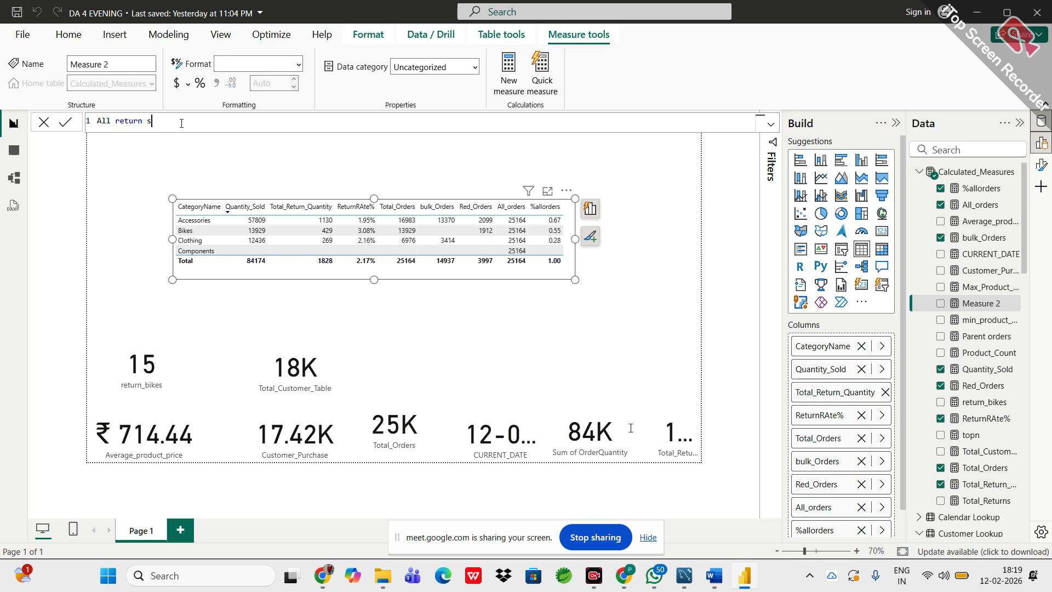
key("BackSpace")
type("= cal")
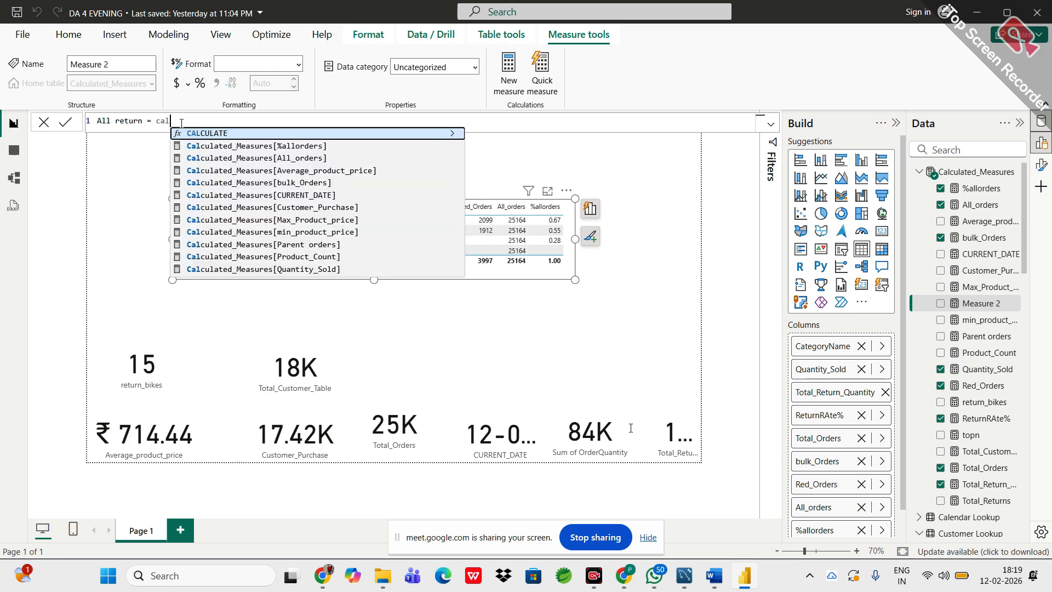
key("Tab")
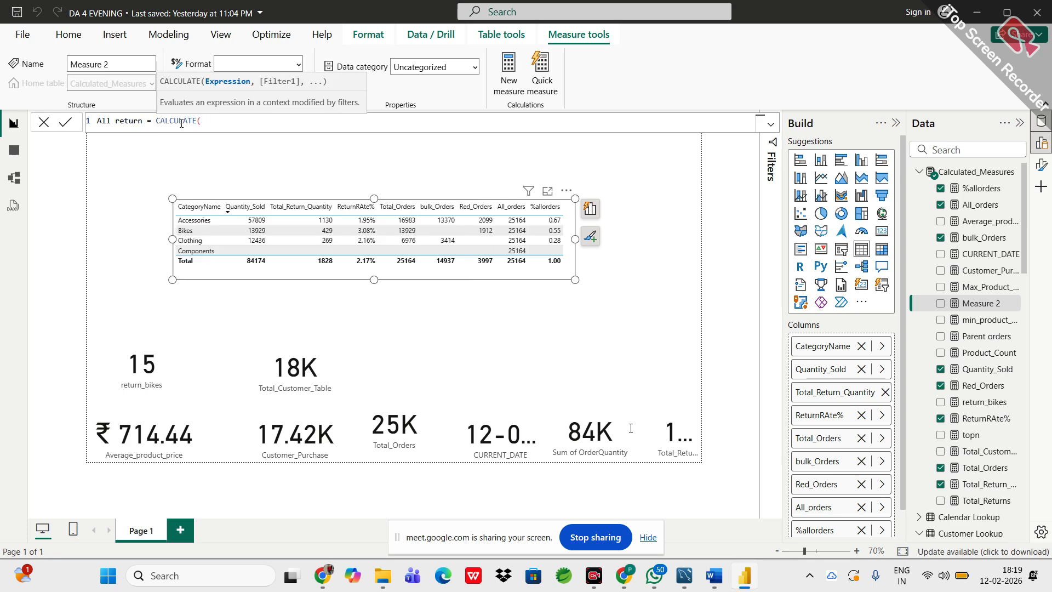
- Use the [Total_Returns] measure as the CALCULATE expression and begin the filter argument
type("total")
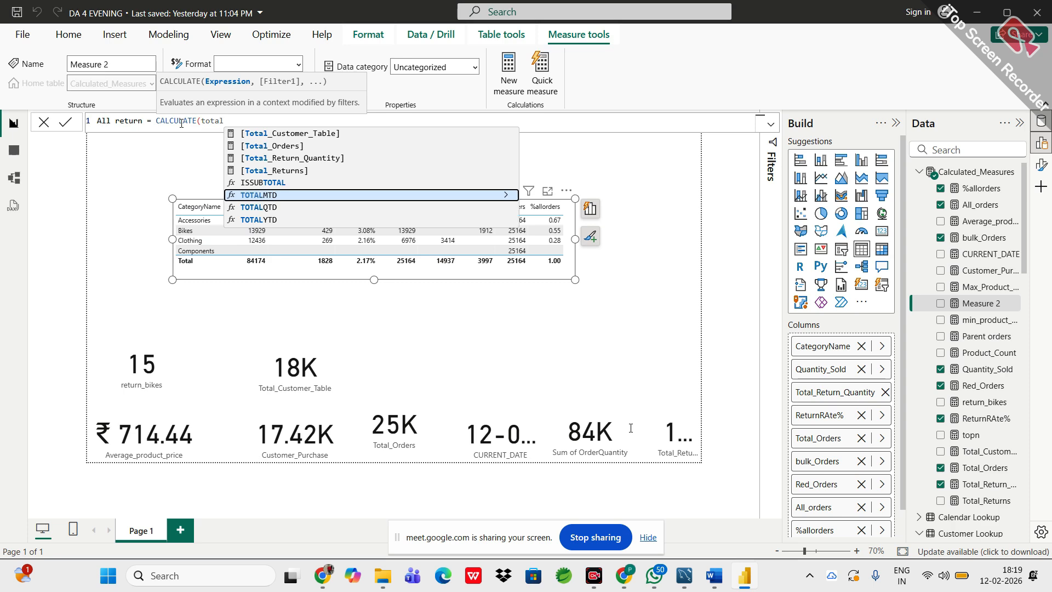
key("Up")
key("Up")
key("Tab")
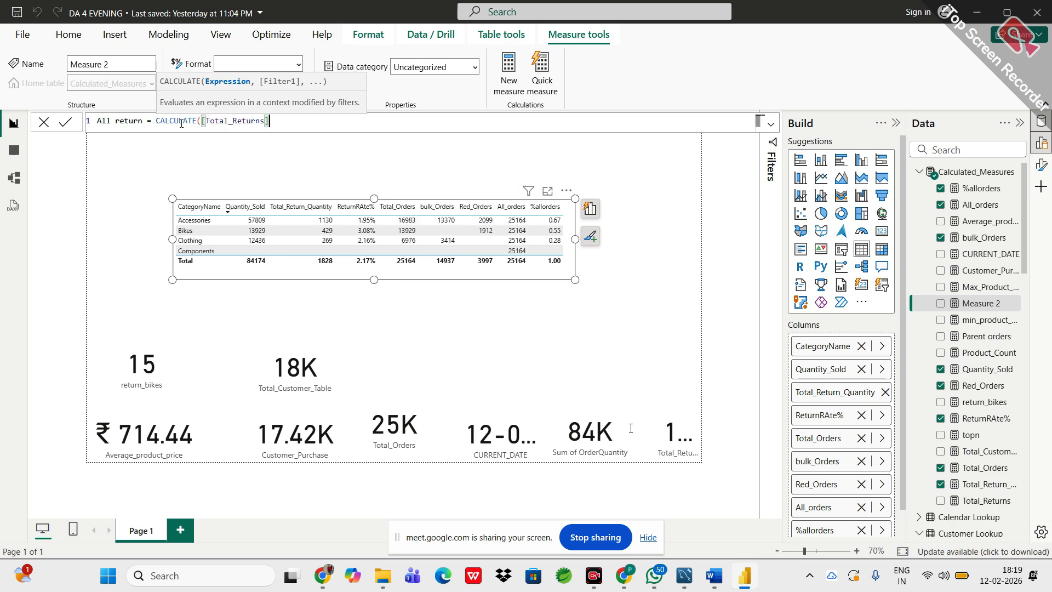
type(",")
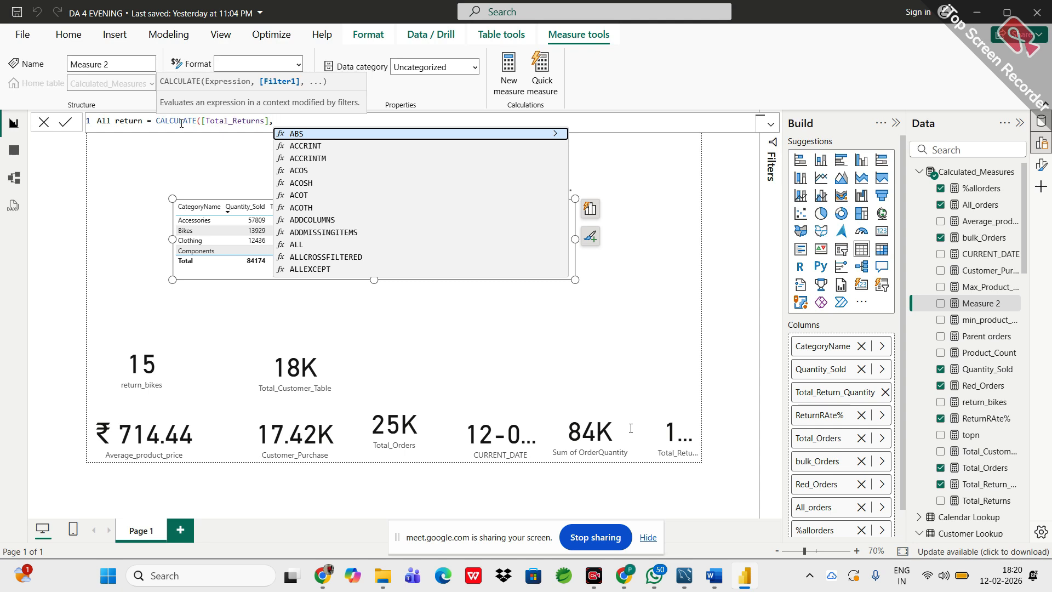
- Complete the All return measure with ALL('Returns Data') as the CALCULATE filter and close the formula
type("all")
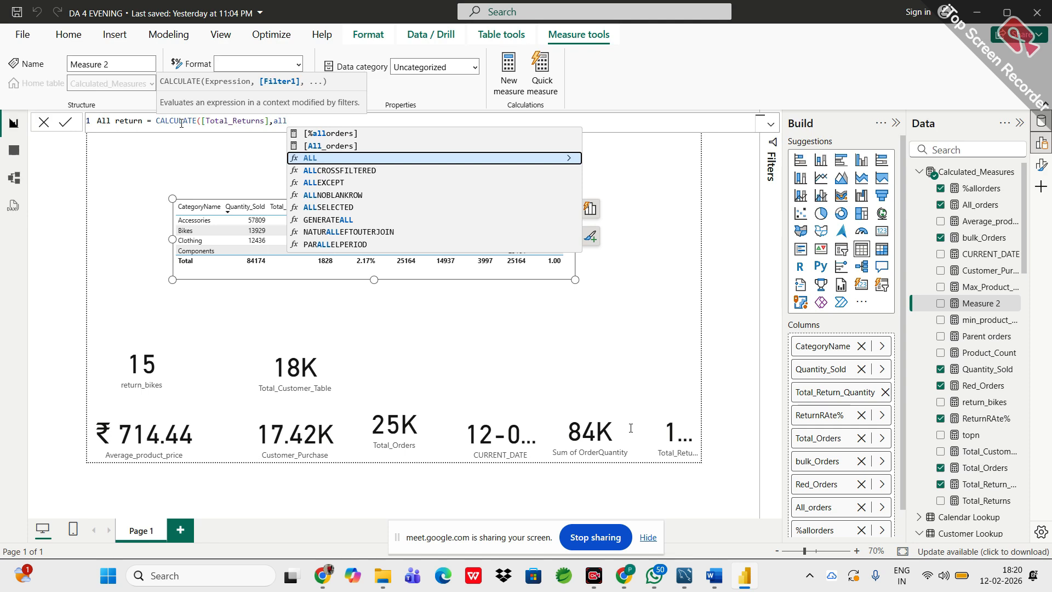
type("return")
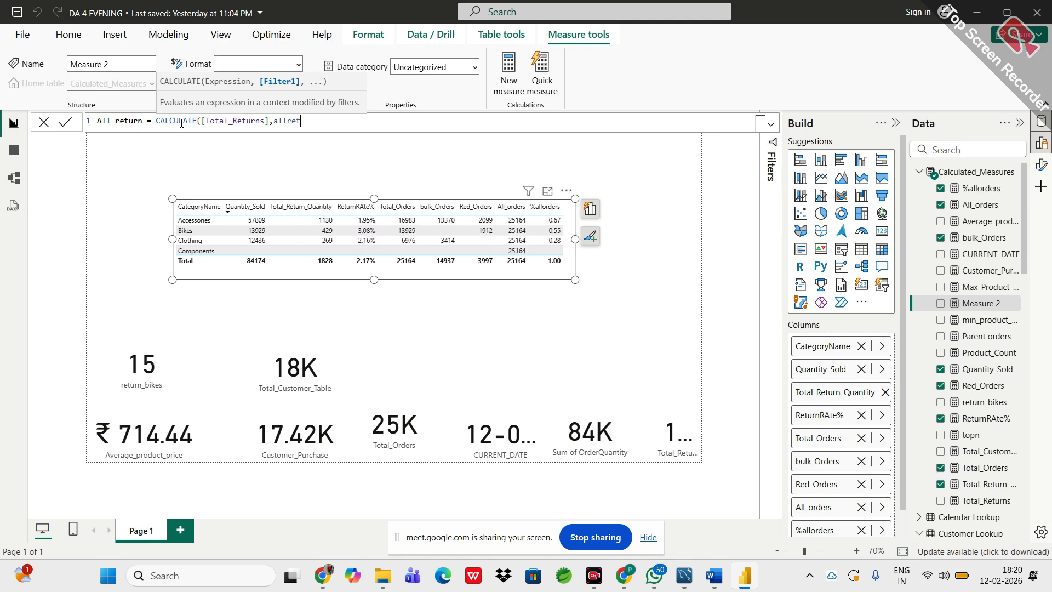
key("BackSpace")
key("BackSpace")
key("BackSpace")
key("BackSpace")
key("BackSpace")
key("BackSpace")
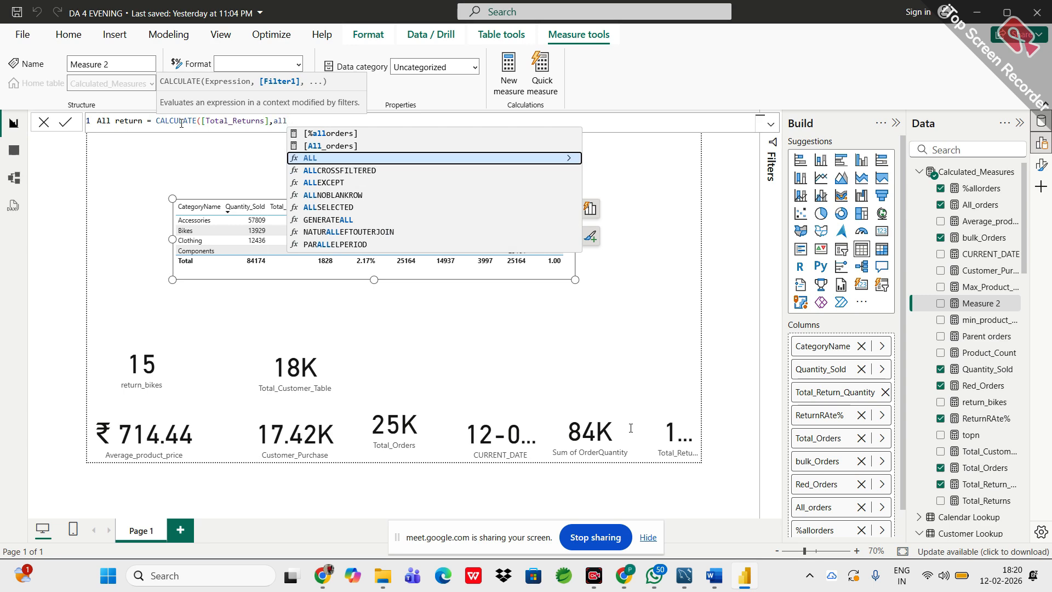
key("Tab")
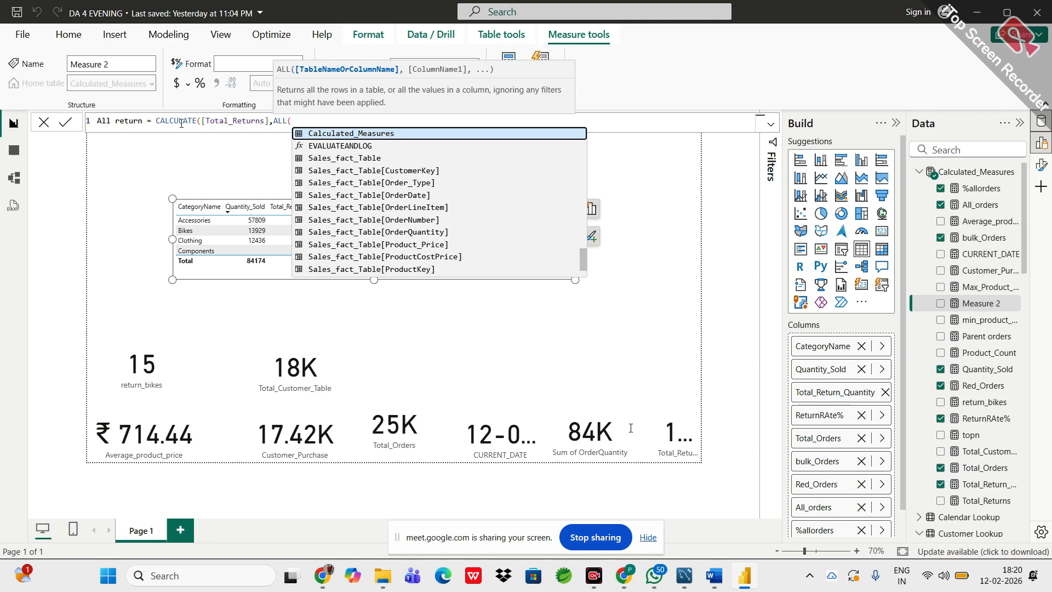
type("return")
key("Tab")
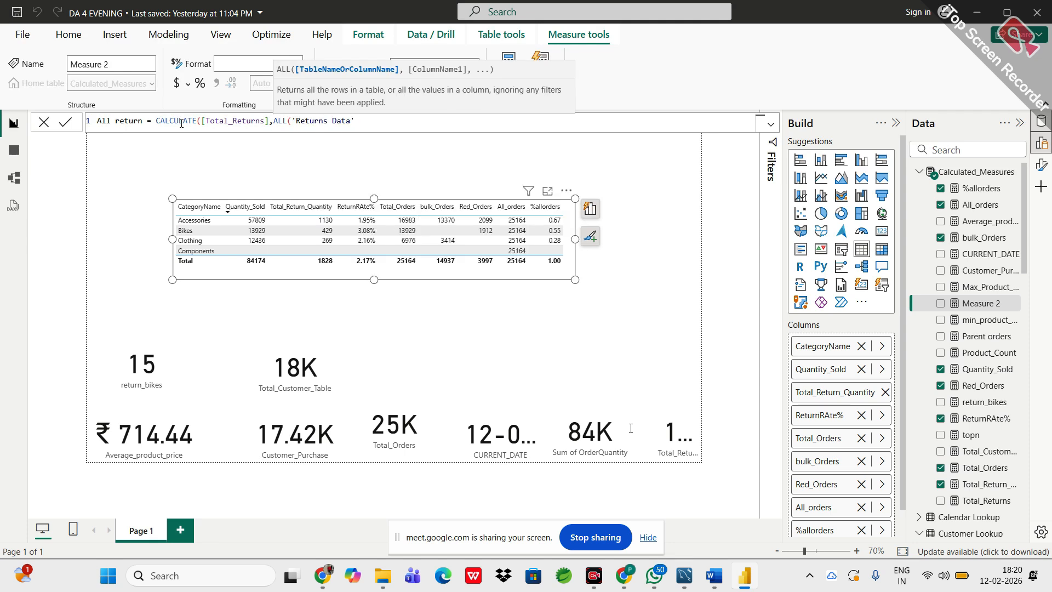
type("))")
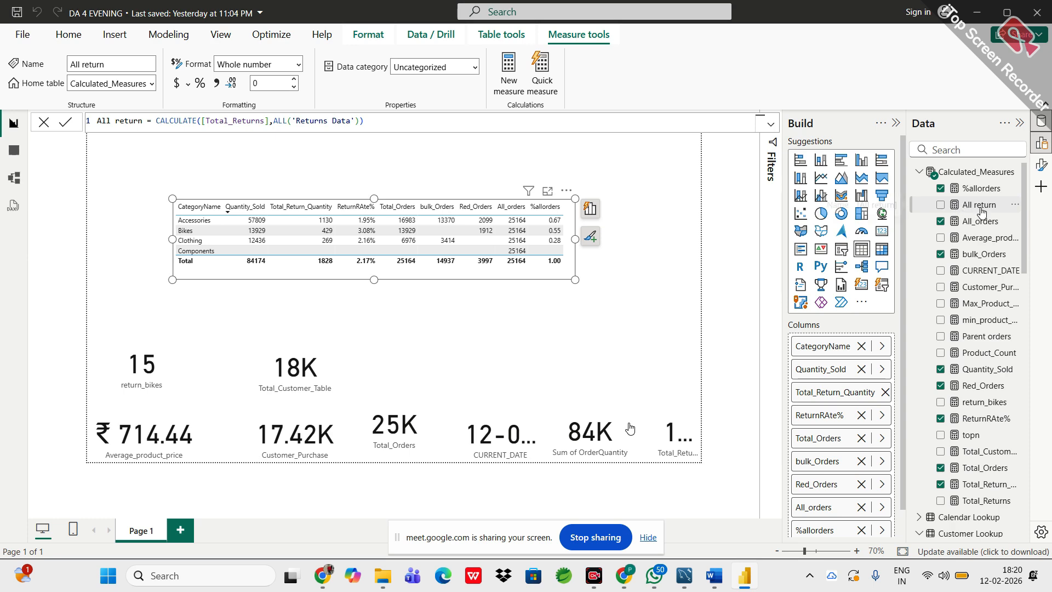
- Add the All return measure to the category table after All_orders and widen the table to fit every column
left_click_drag(974, 208, 837, 525)
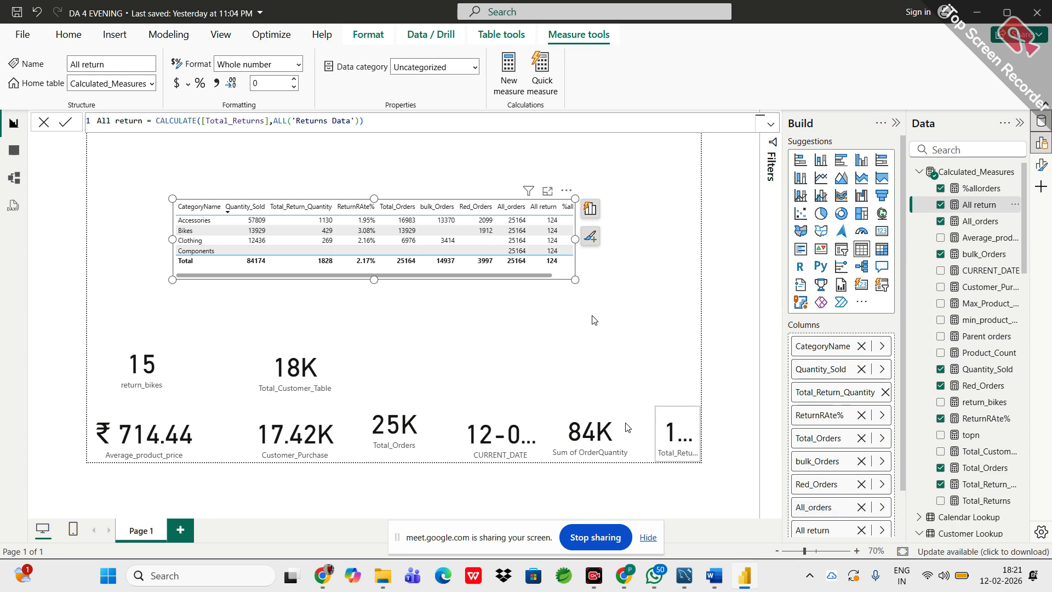
left_click_drag(575, 280, 636, 293)
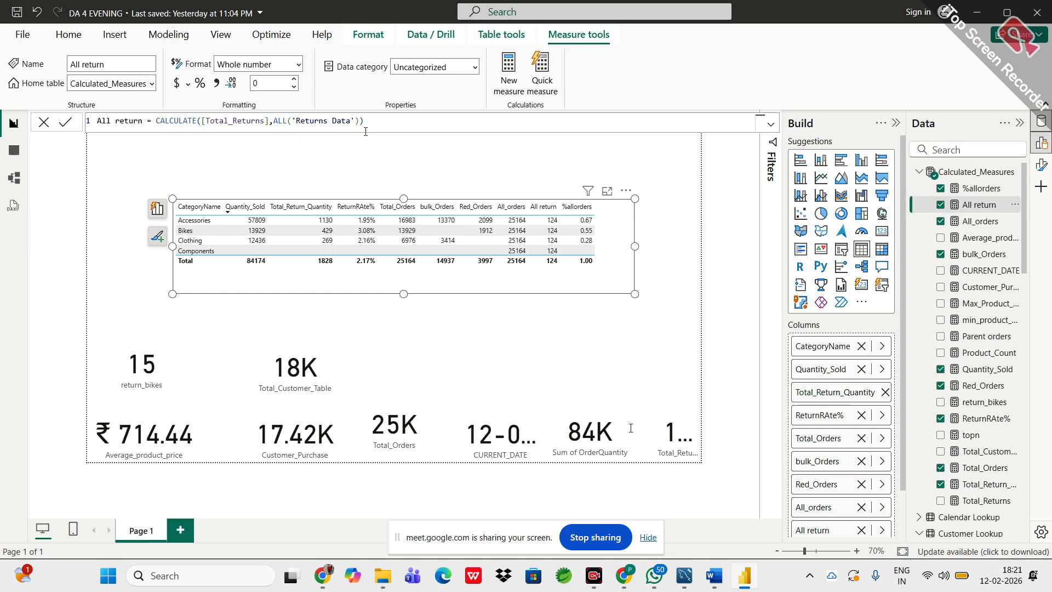
left_click(290, 145)
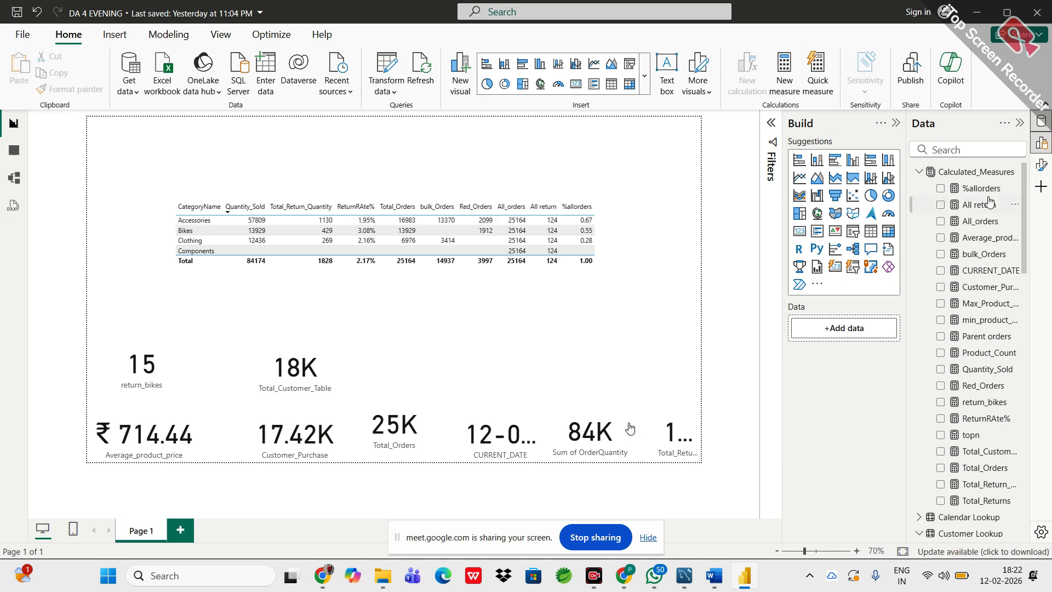
- Start a new measure named %all return in Calculated_Measures using the DIVIDE function
right_click(959, 178)
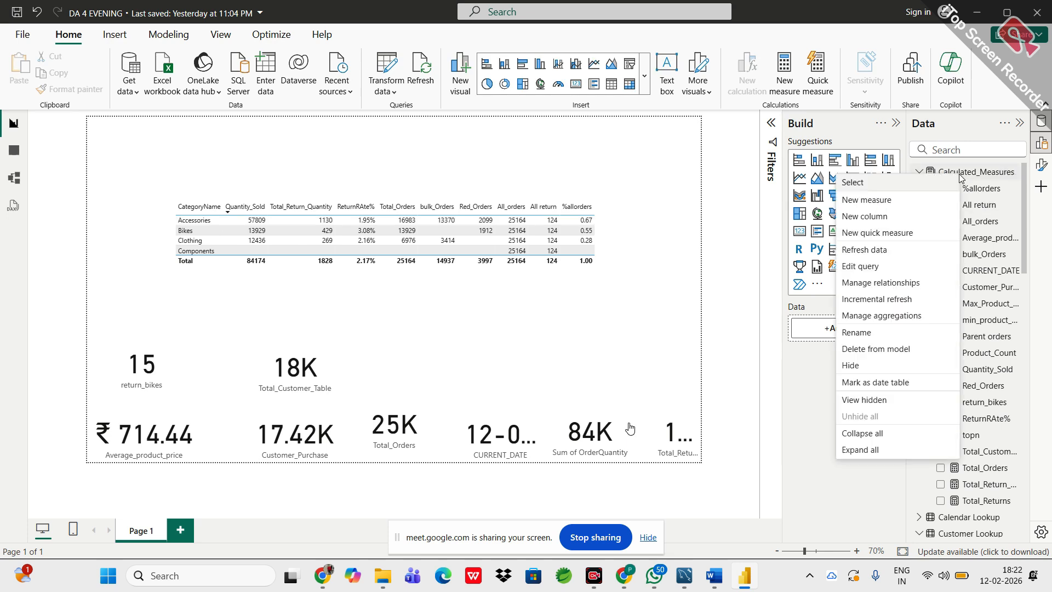
left_click(903, 200)
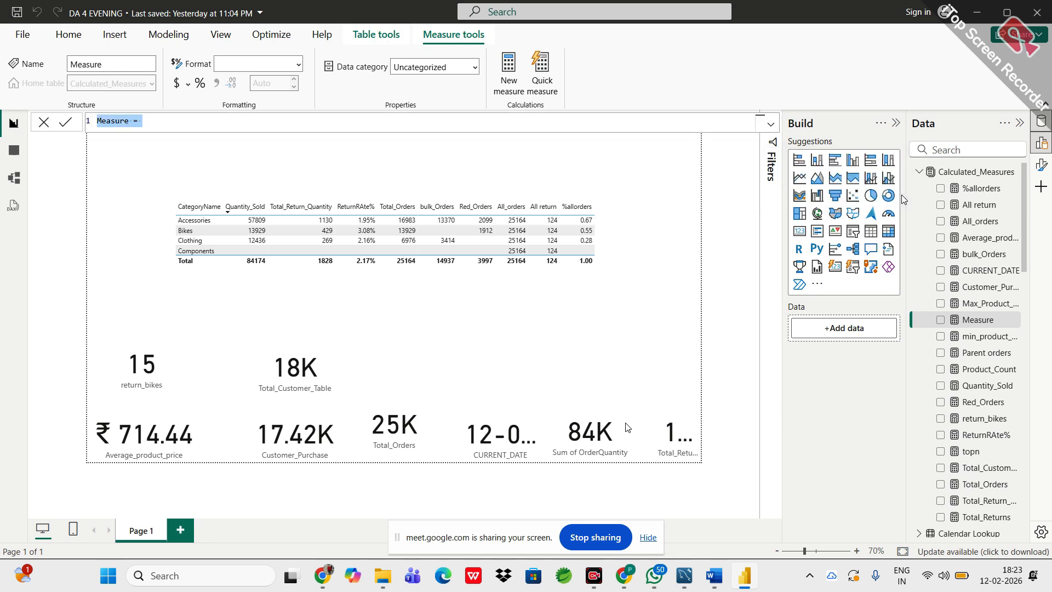
key("BackSpace")
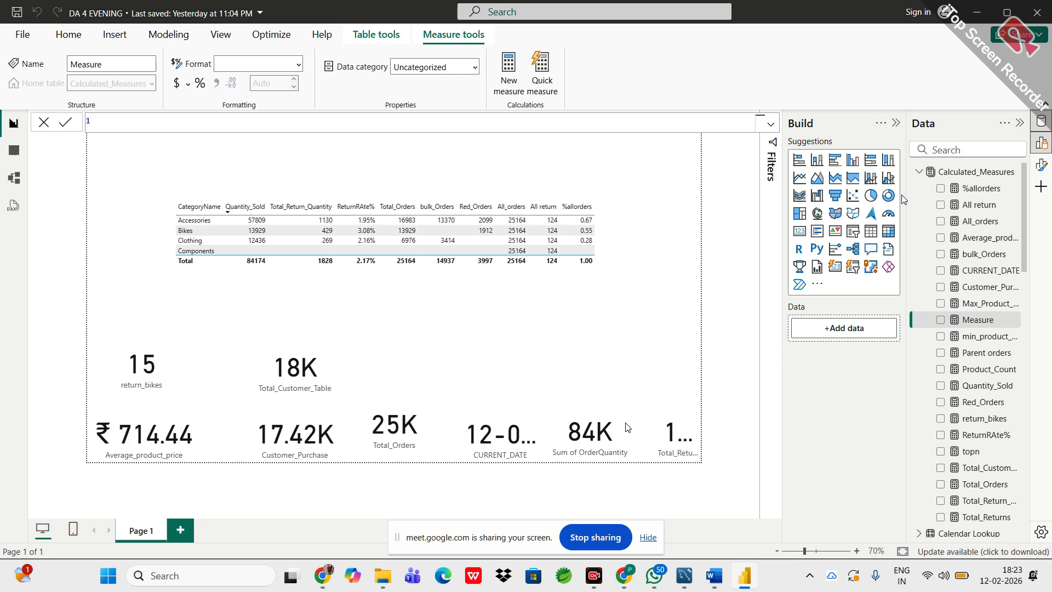
type("%all return = DIVIDE(")
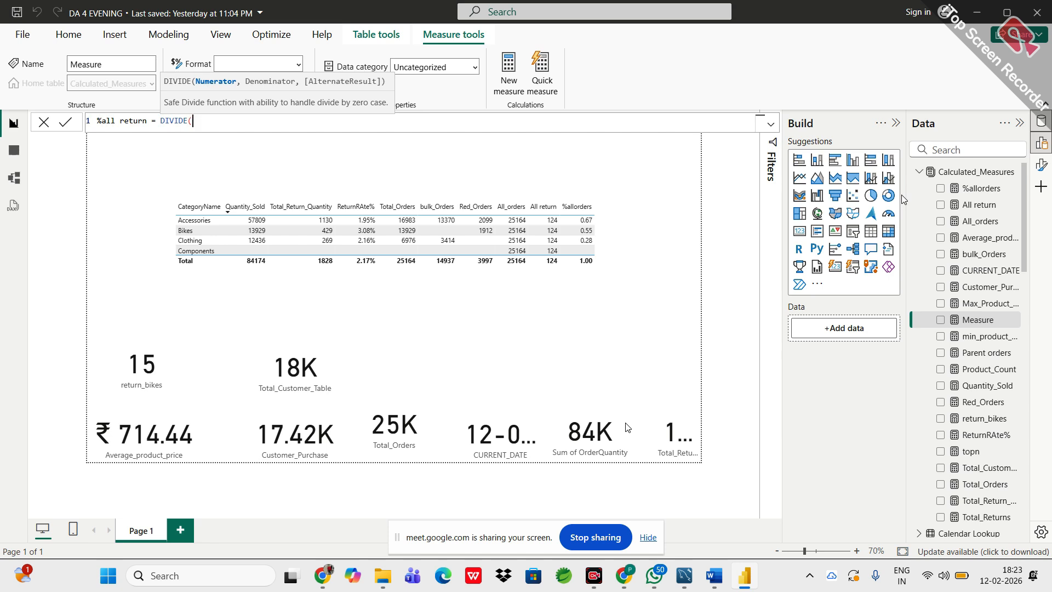
- Set [Total_Returns] as the numerator and [All return] as the denominator, and commit the %all return measure
type("tota")
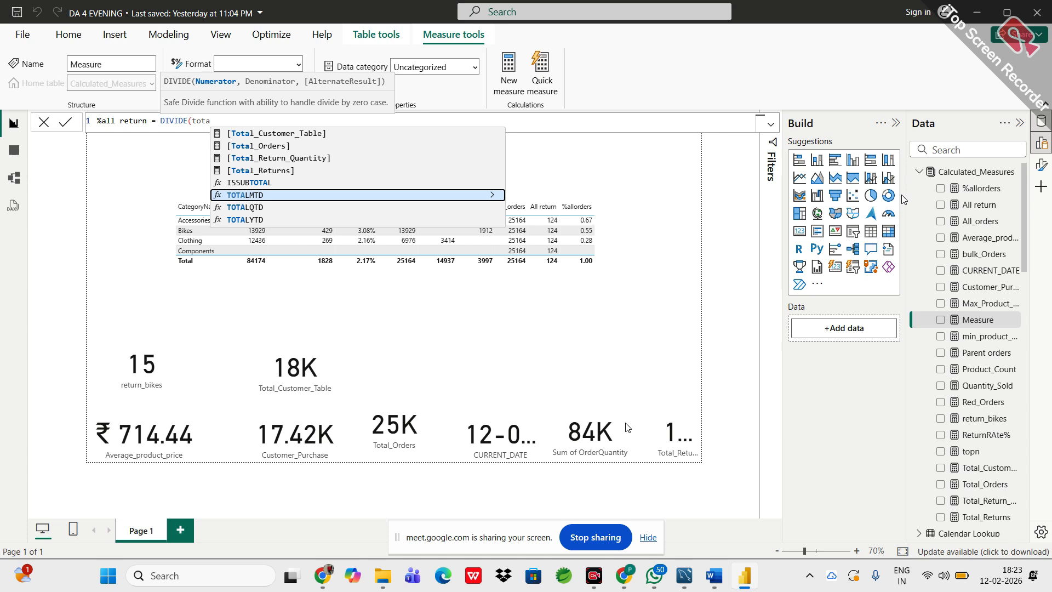
key("Up")
key("Up")
key("Tab")
type(",all")
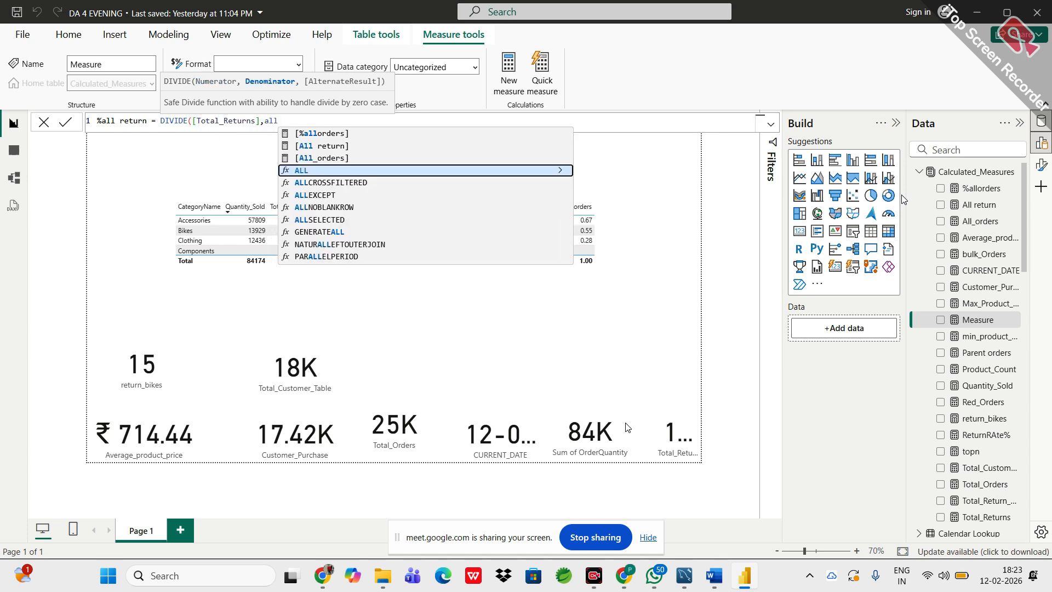
key("Up")
key("Up")
key("Tab")
type(")")
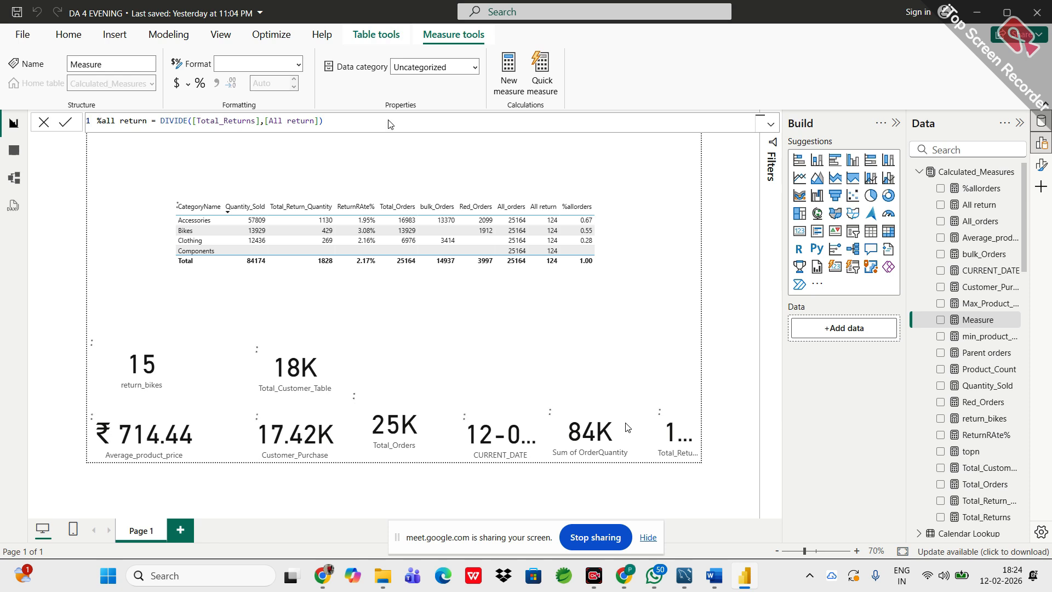
key("Return")
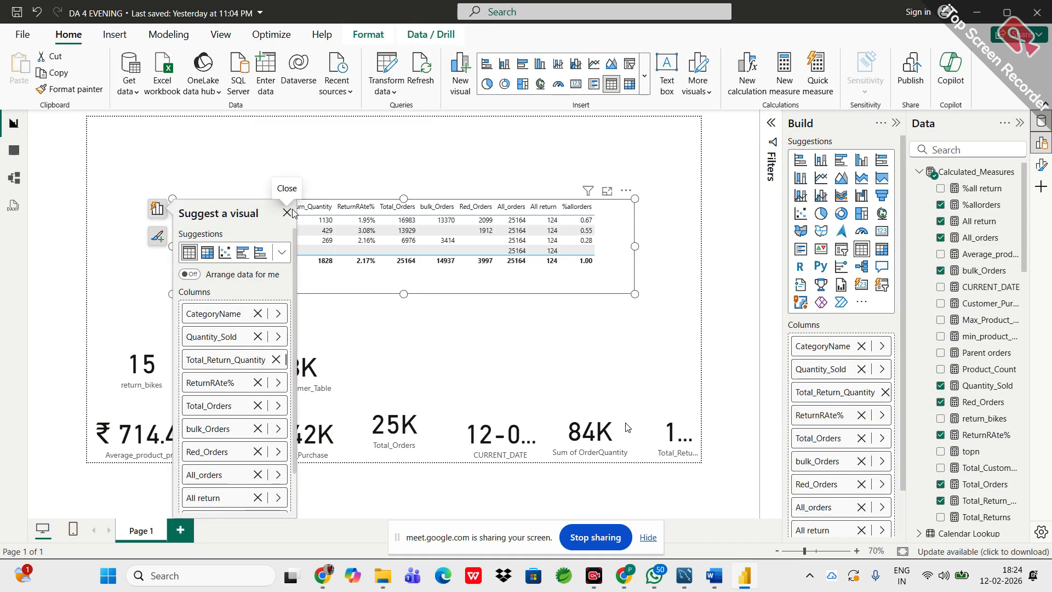
- Add the %all return measure to the category table and deselect the table
left_click(290, 212)
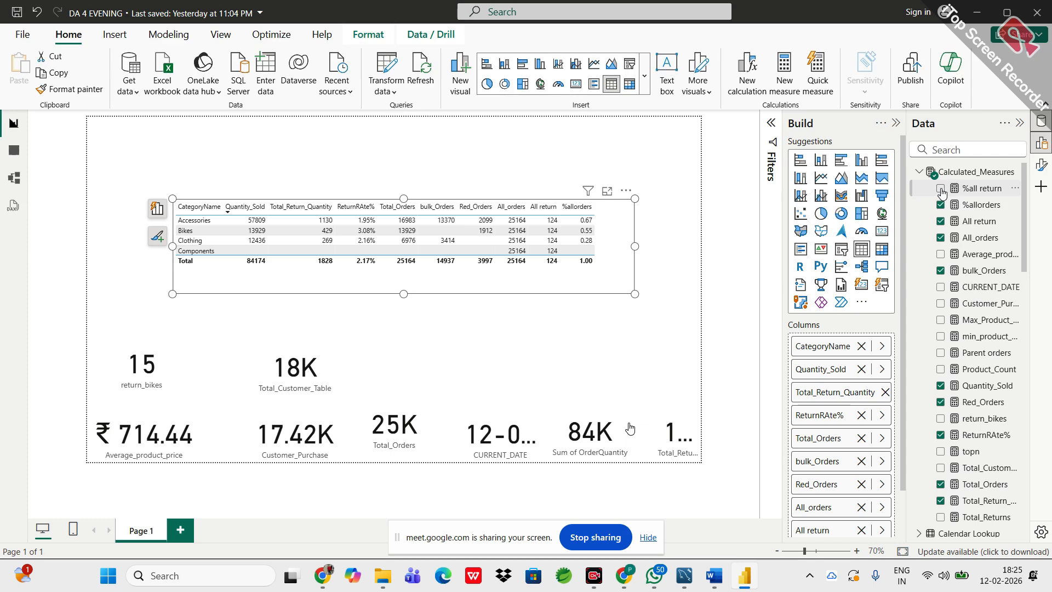
left_click(941, 189)
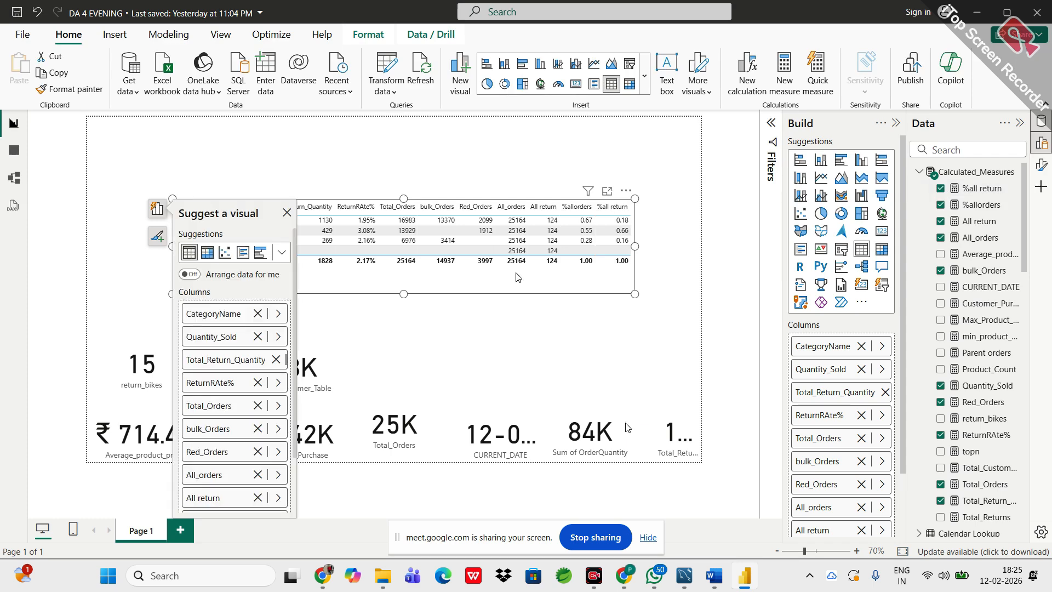
left_click(290, 213)
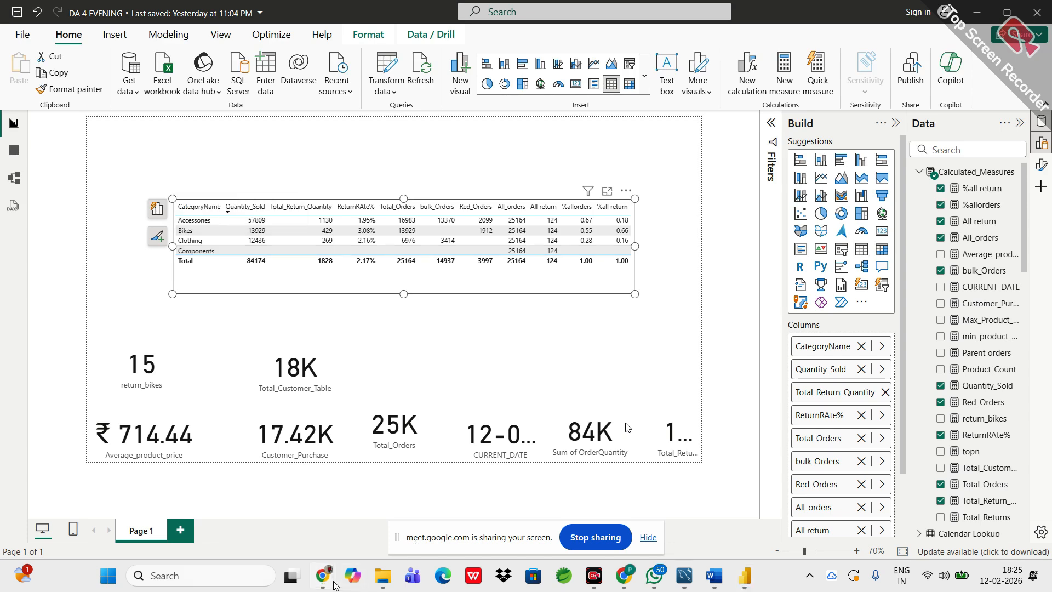
mouse_move(334, 583)
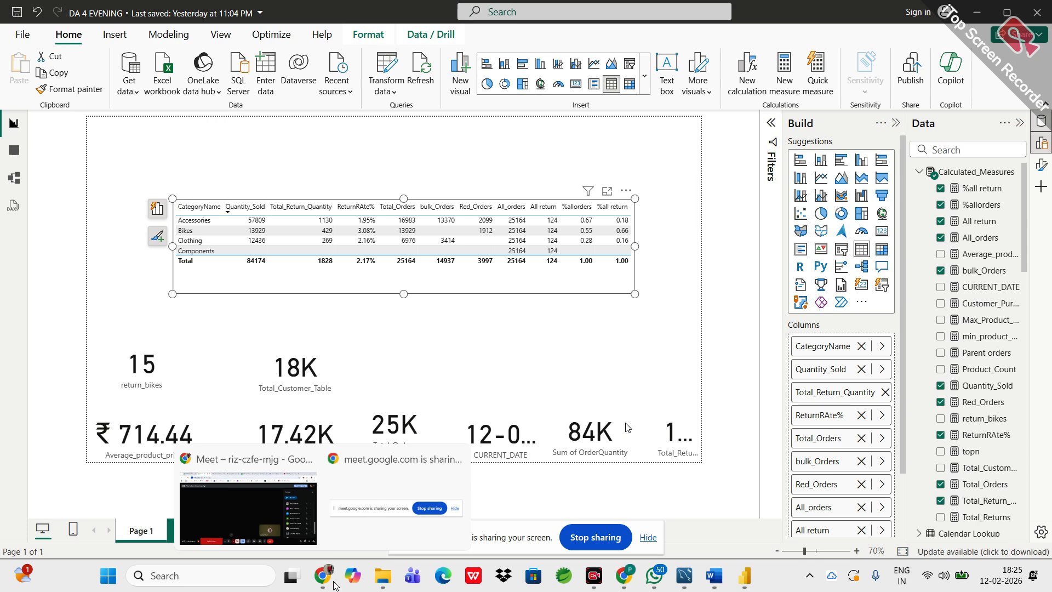
left_click(663, 303)
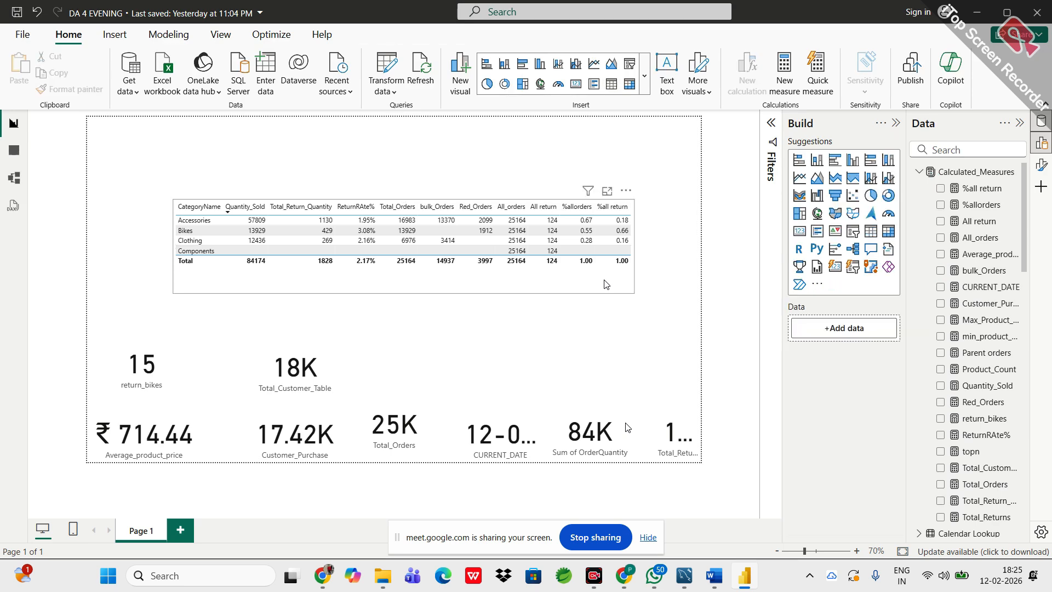
- Shrink the category table to its first three columns and move it to the page's upper-left corner
left_click(631, 292)
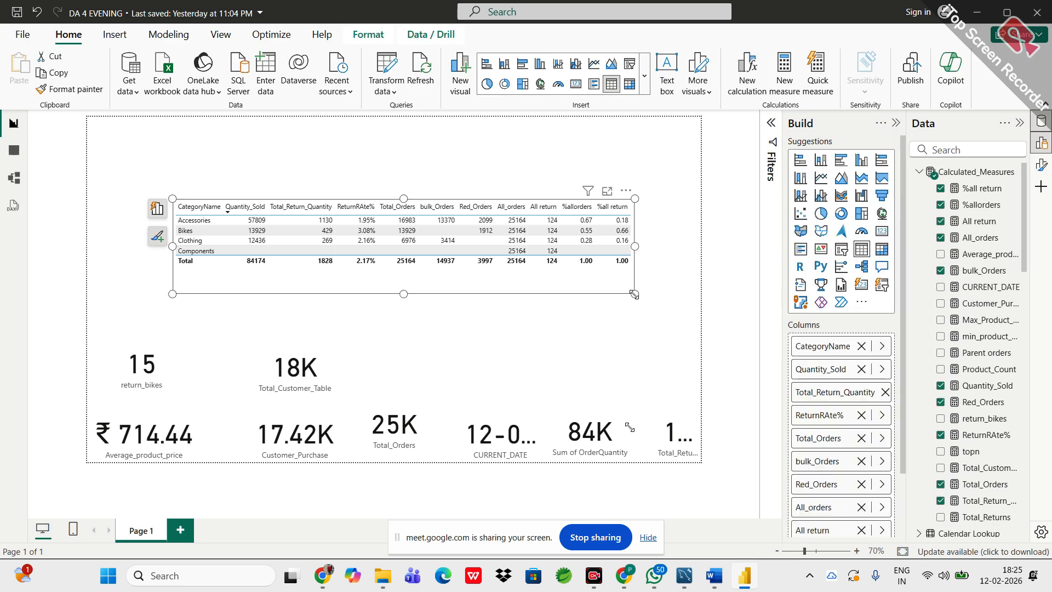
left_click_drag(634, 294, 438, 289)
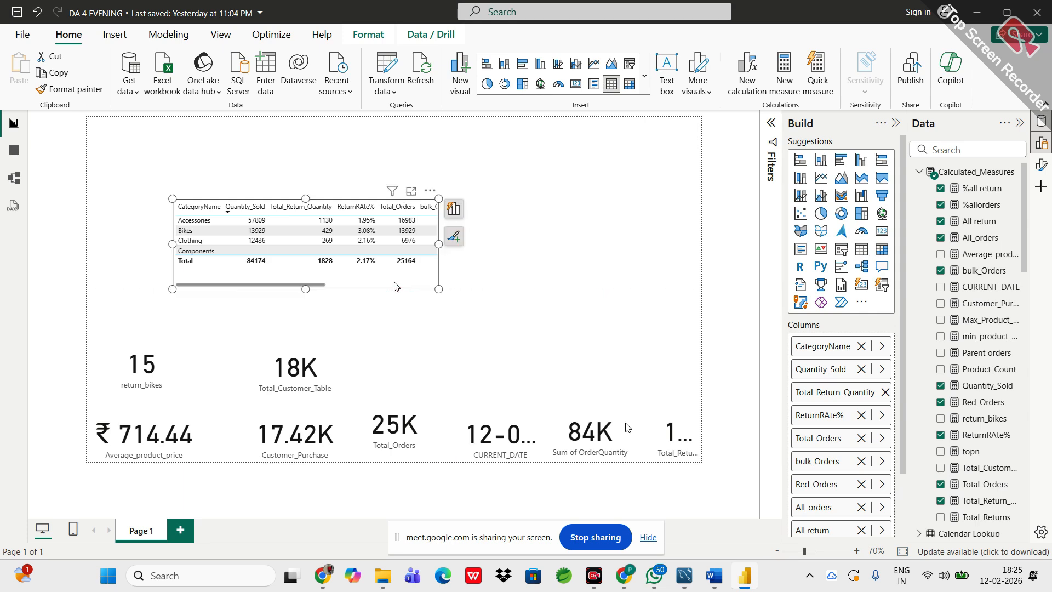
left_click_drag(305, 287, 218, 242)
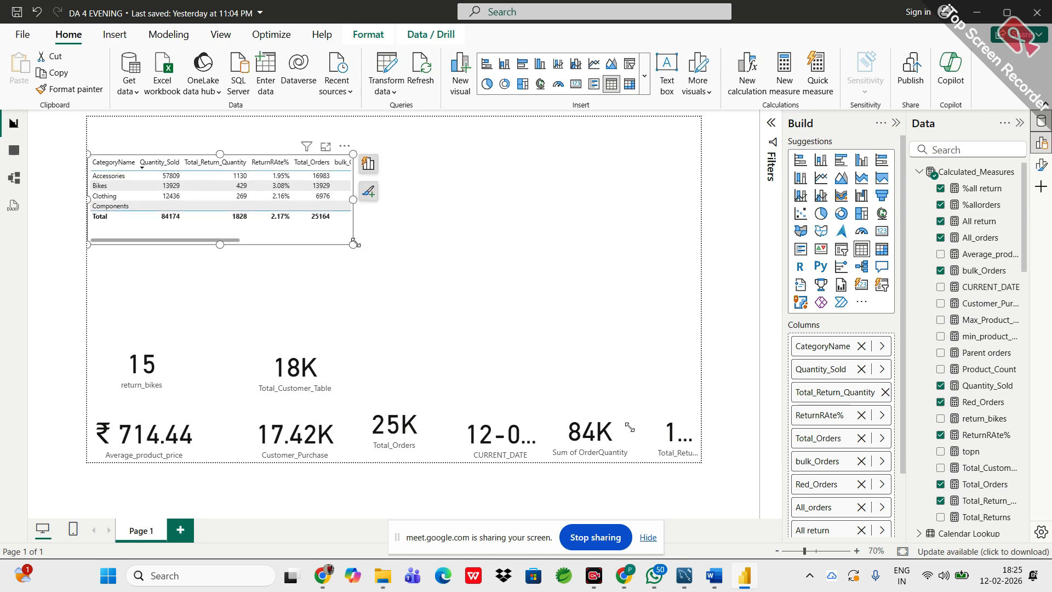
left_click_drag(354, 244, 258, 255)
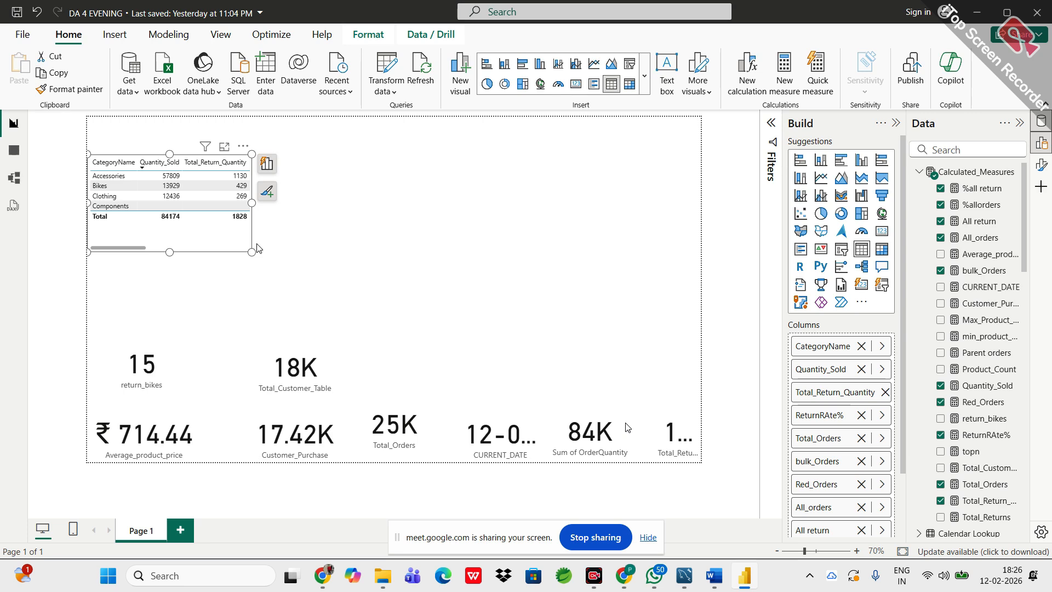
left_click(371, 221)
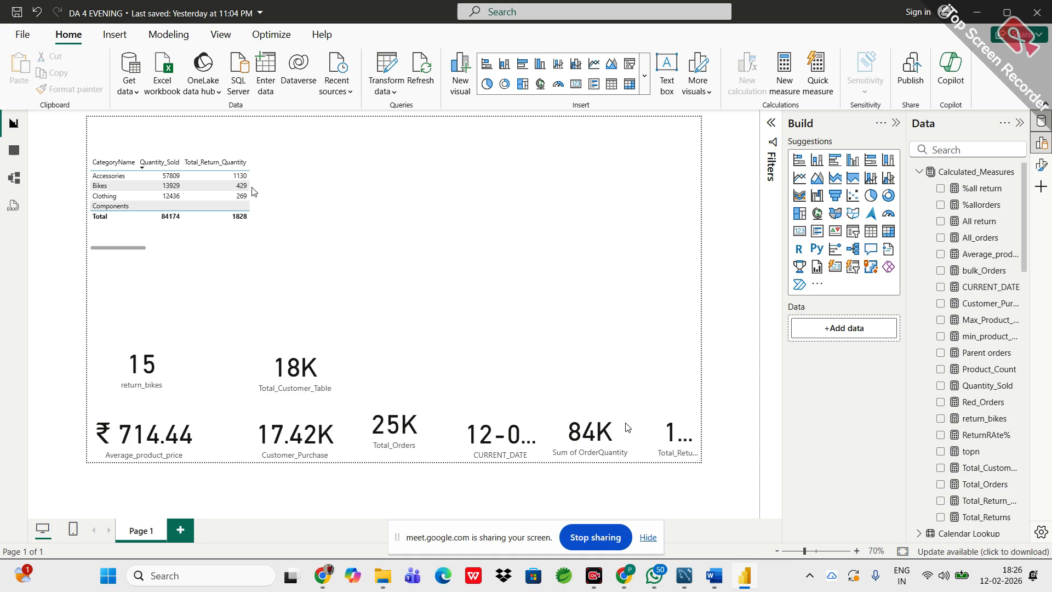
- Start a new measure named Total_Revenue in Calculated_Measures
right_click(953, 173)
left_click(907, 198)
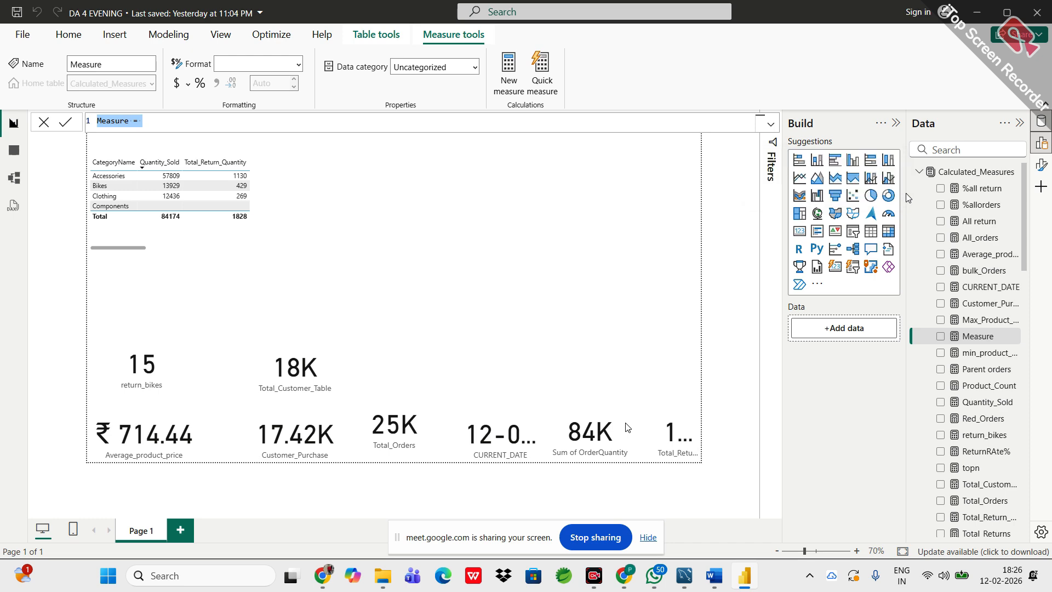
type("Tot")
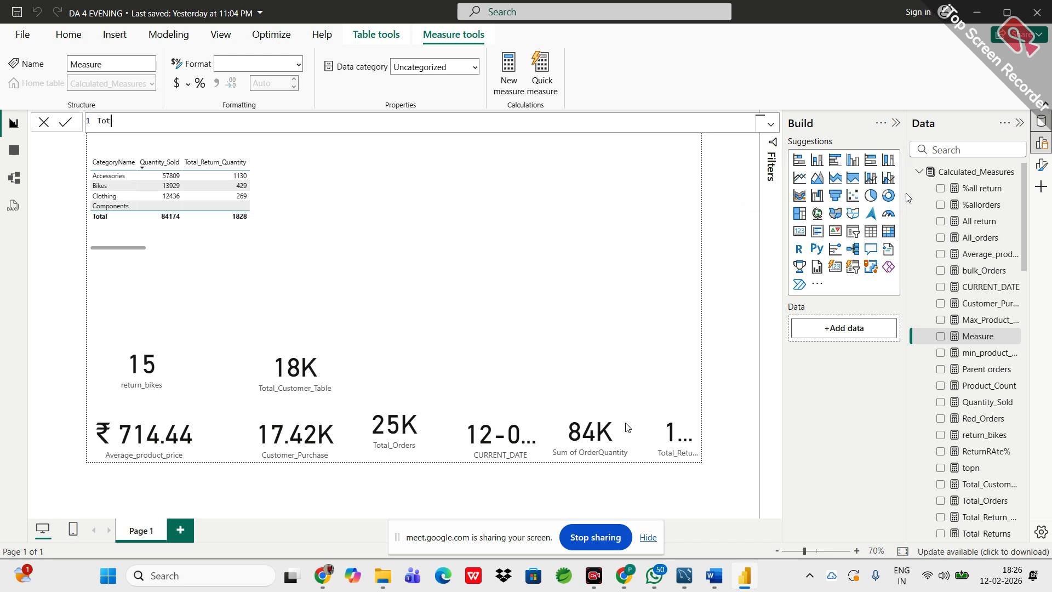
type("al_Reve")
type("nuw")
- Enter the SUM of Sales_fact_Table[OrderQuantity] as the first factor of Total_Revenue
type("SUM(order")
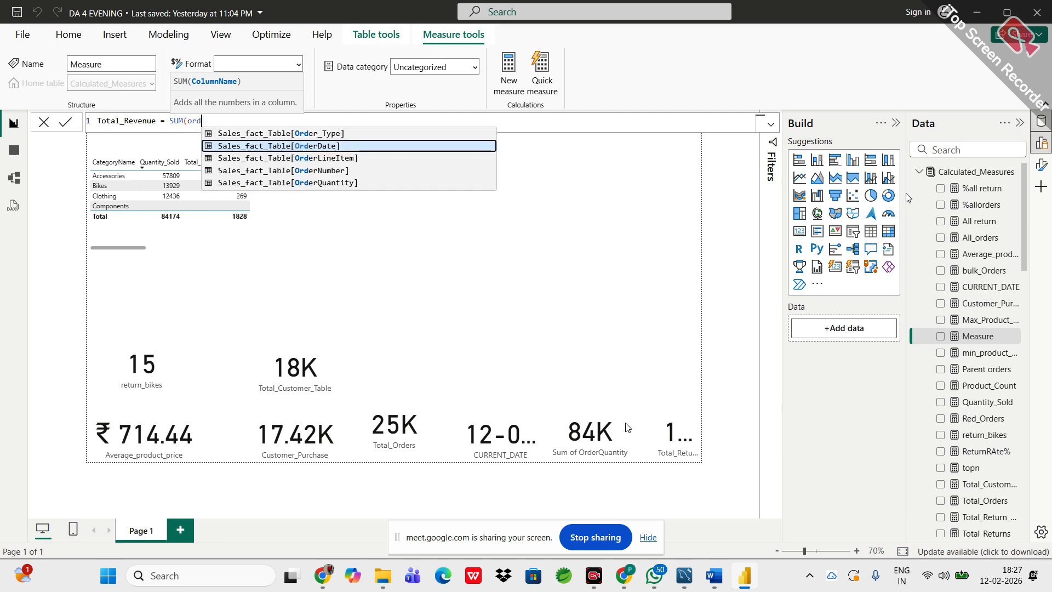
key("Down")
key("Down")
key("Down")
key("Tab")
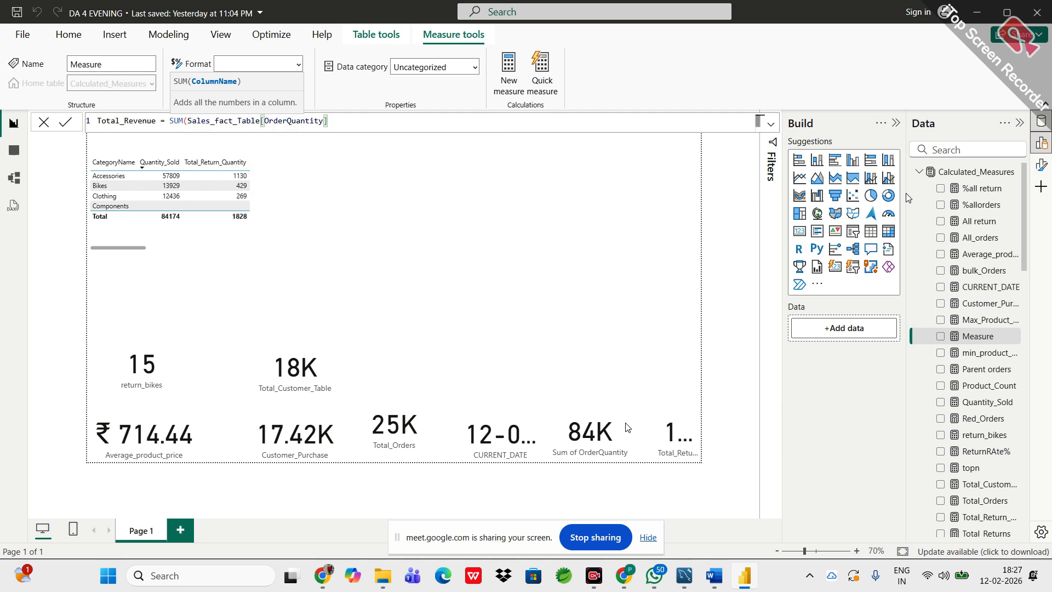
- Multiply the first factor of Total_Revenue by the SUM of Sales_fact_Table[Total_Price] and close the expression
type(") *")
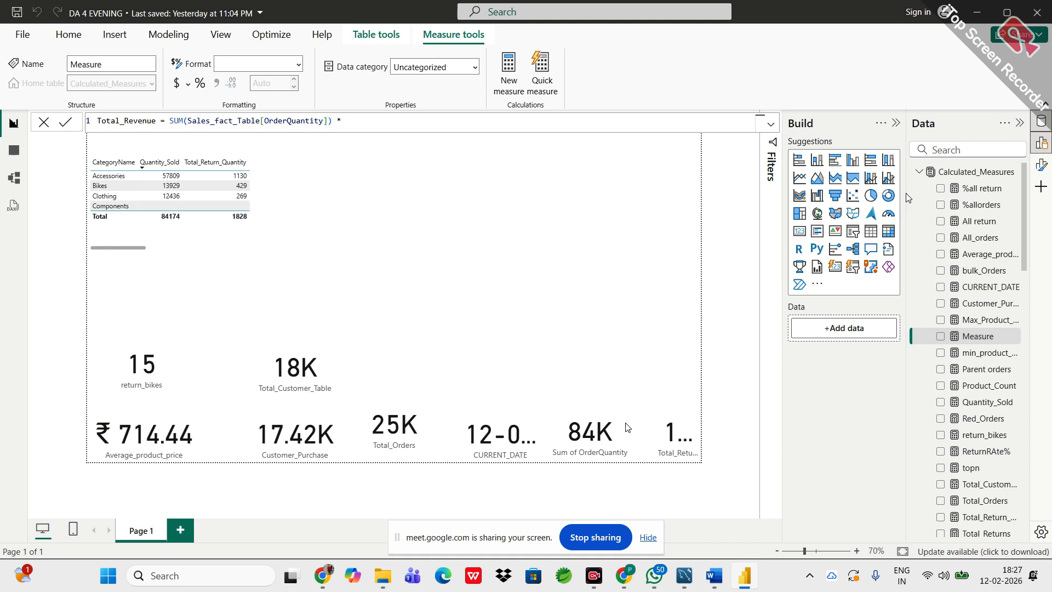
type(" sum")
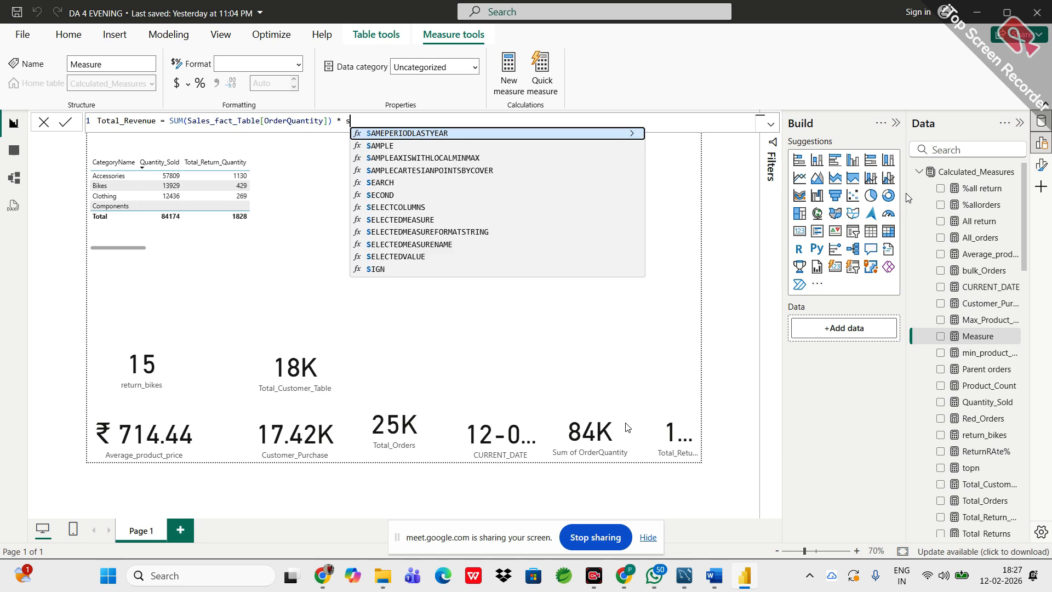
key("Tab")
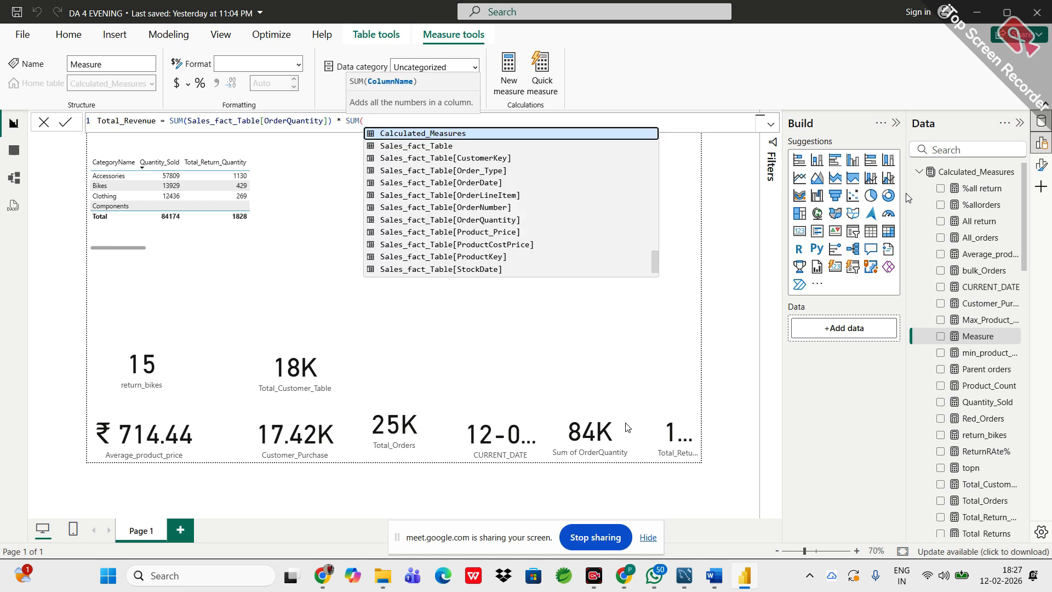
type("tota")
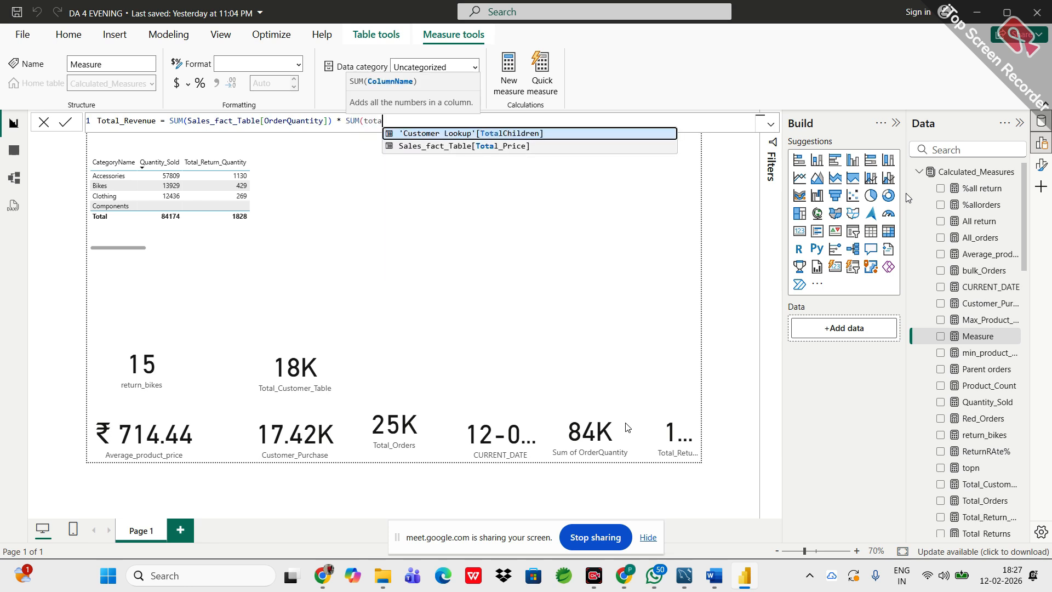
key("Down")
key("Tab")
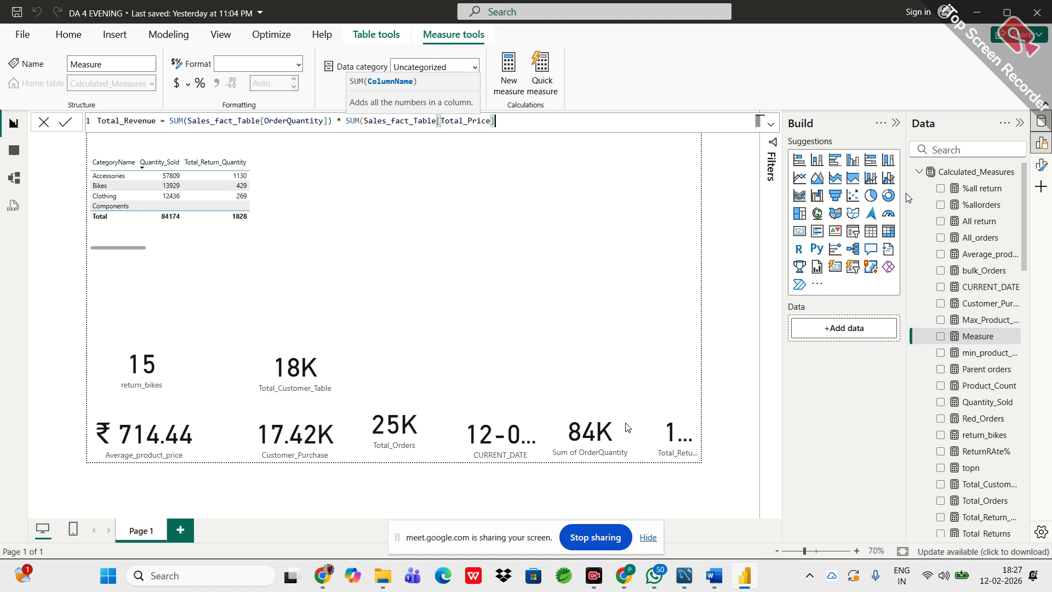
type(")")
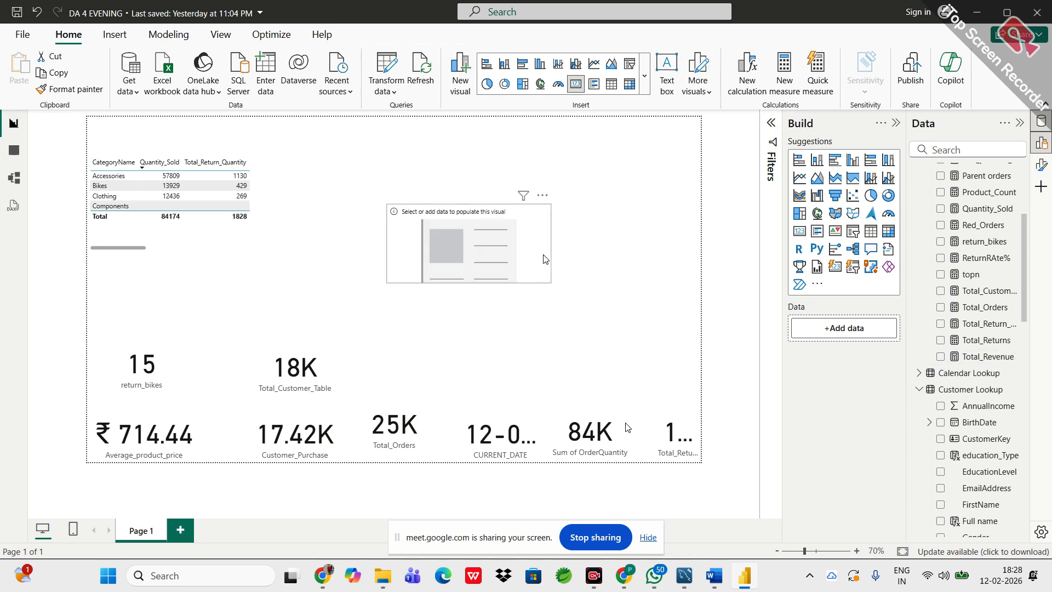
- Add the Total_Revenue measure to the empty card visual and dismiss the visual suggestions
left_click(546, 259)
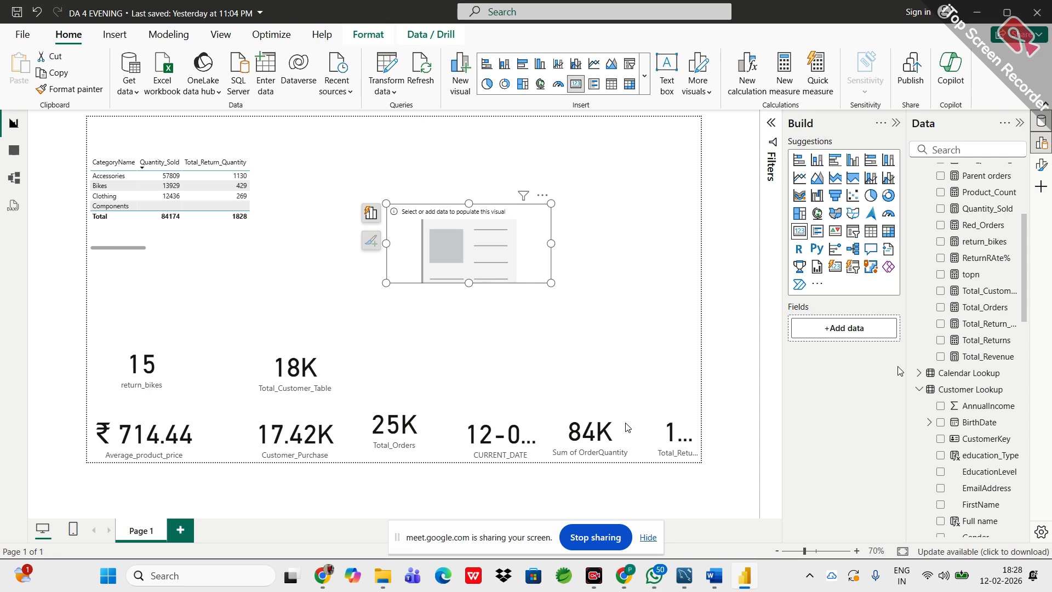
left_click(940, 357)
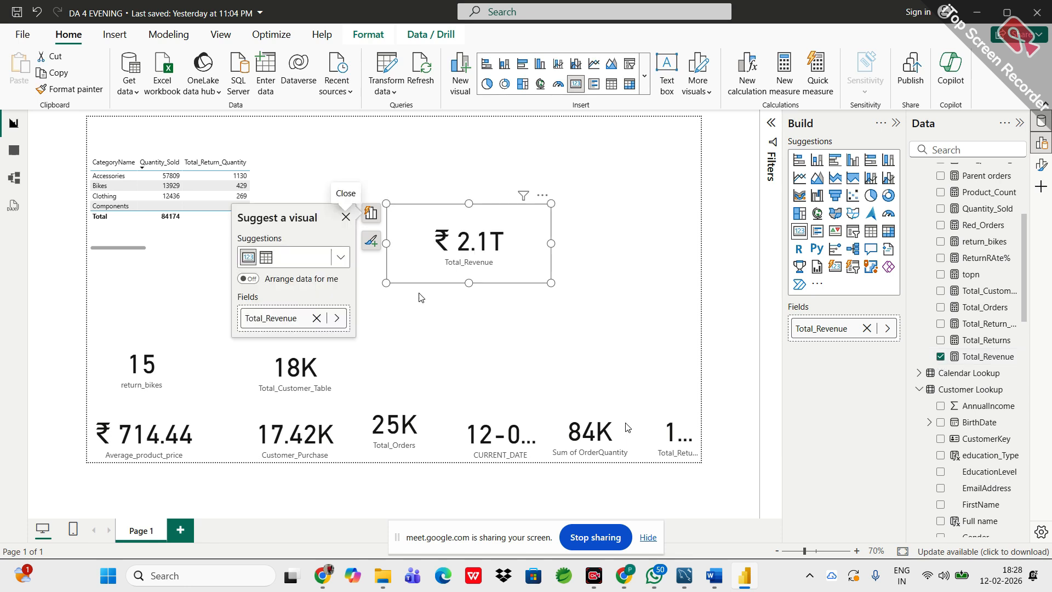
left_click(346, 217)
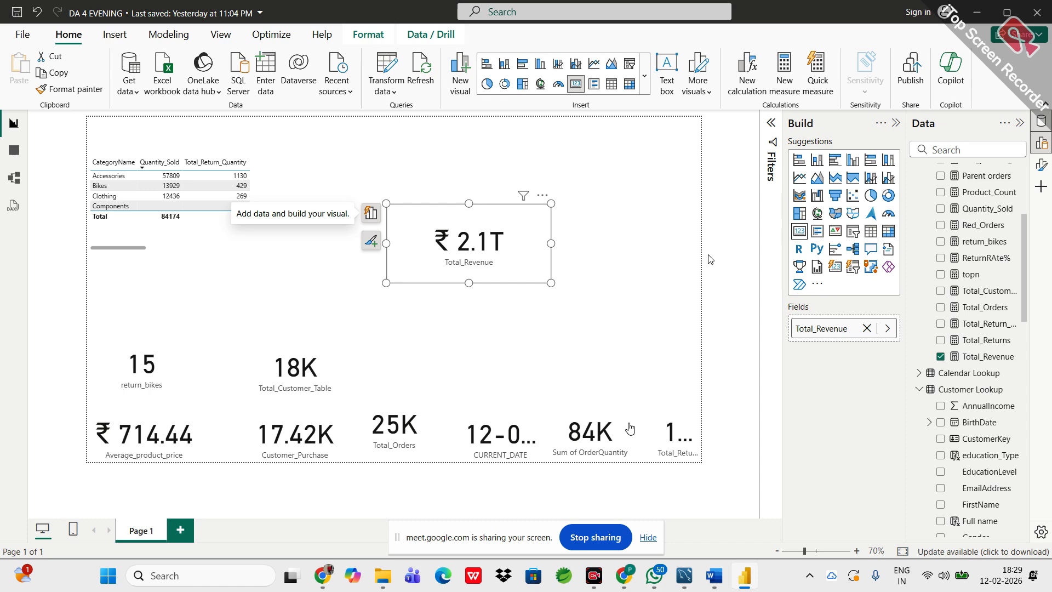
- Open the Total_Revenue measure's formula and erase the product of the two SUM functions
left_click(982, 357)
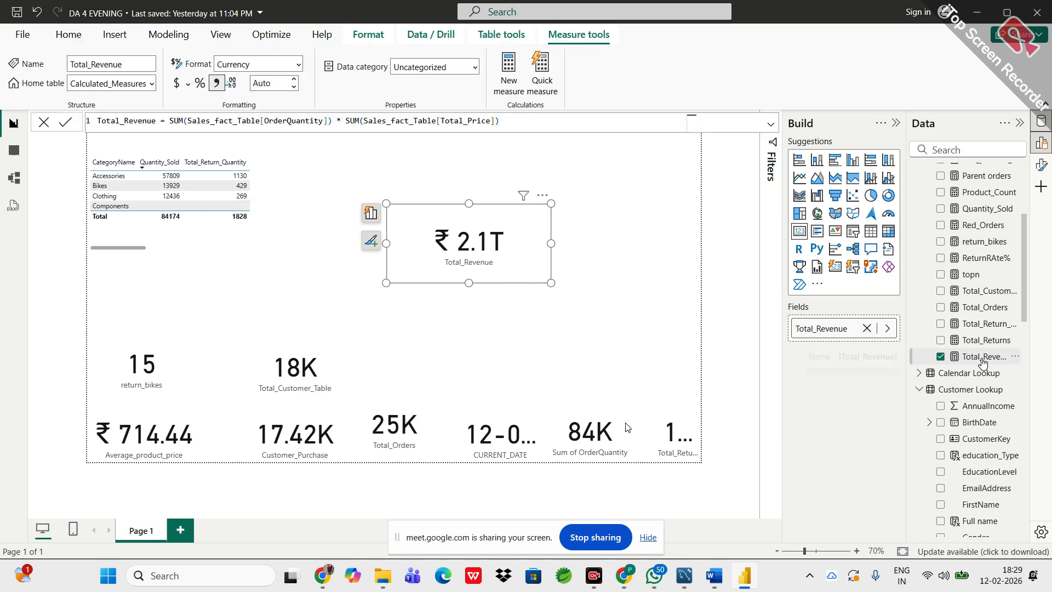
left_click(497, 122)
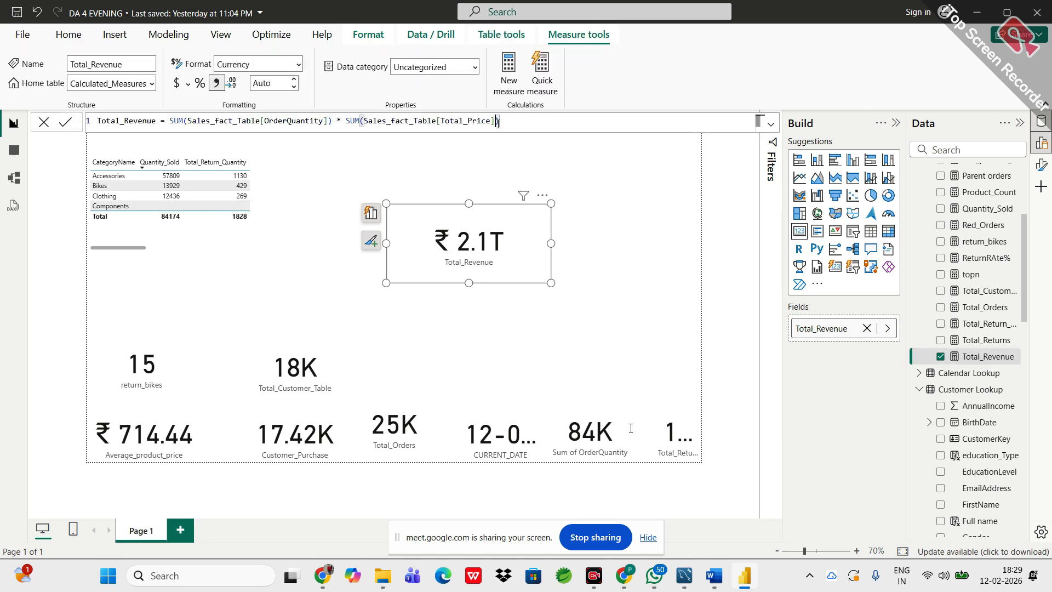
key("BackSpace")
key("BackSpace")
key("BackSpace")
key("BackSpace")
key("BackSpace")
key("BackSpace")
key("BackSpace")
key("BackSpace")
key("BackSpace")
key("BackSpace")
key("BackSpace")
key("BackSpace")
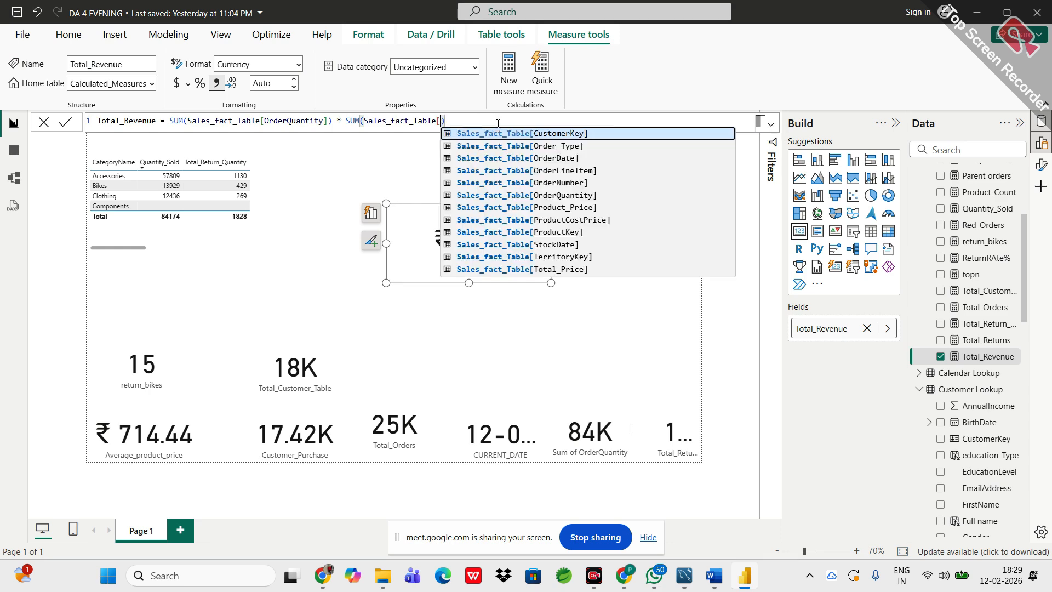
key("BackSpace")
key("BackSpace")
key("BackSpace")
key("BackSpace")
key("BackSpace")
key("BackSpace")
key("BackSpace")
key("BackSpace")
key("BackSpace")
key("BackSpace")
key("BackSpace")
key("BackSpace")
key("BackSpace")
key("BackSpace")
key("BackSpace")
key("BackSpace")
key("BackSpace")
key("BackSpace")
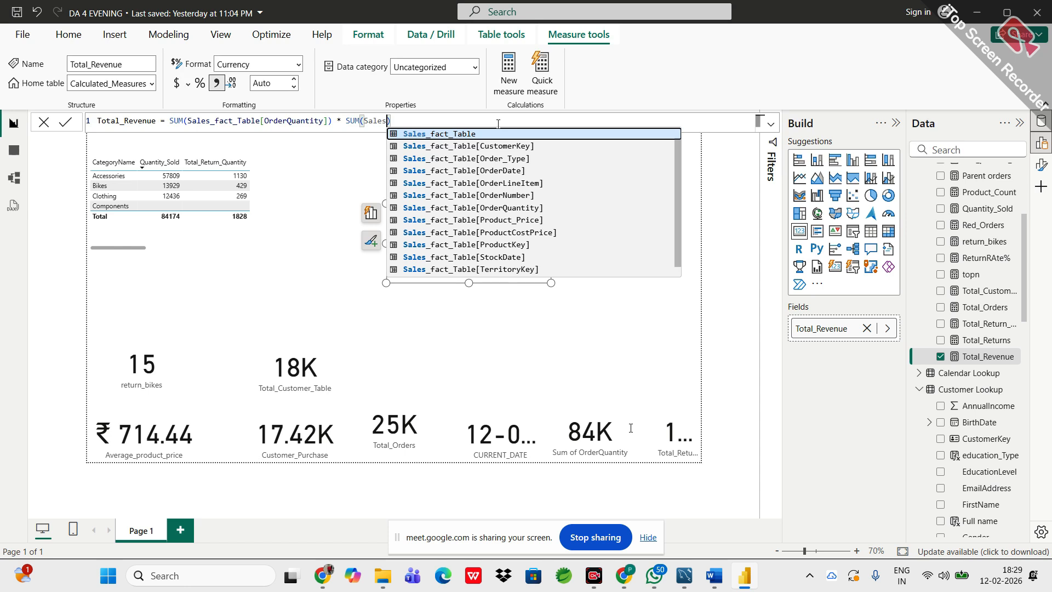
key("BackSpace")
key("BackSpace")
key("BackSpace")
key("BackSpace")
key("BackSpace")
key("BackSpace")
key("BackSpace")
key("BackSpace")
key("BackSpace")
key("BackSpace")
key("BackSpace")
key("BackSpace")
key("BackSpace")
key("BackSpace")
key("BackSpace")
key("BackSpace")
key("BackSpace")
key("BackSpace")
key("BackSpace")
key("BackSpace")
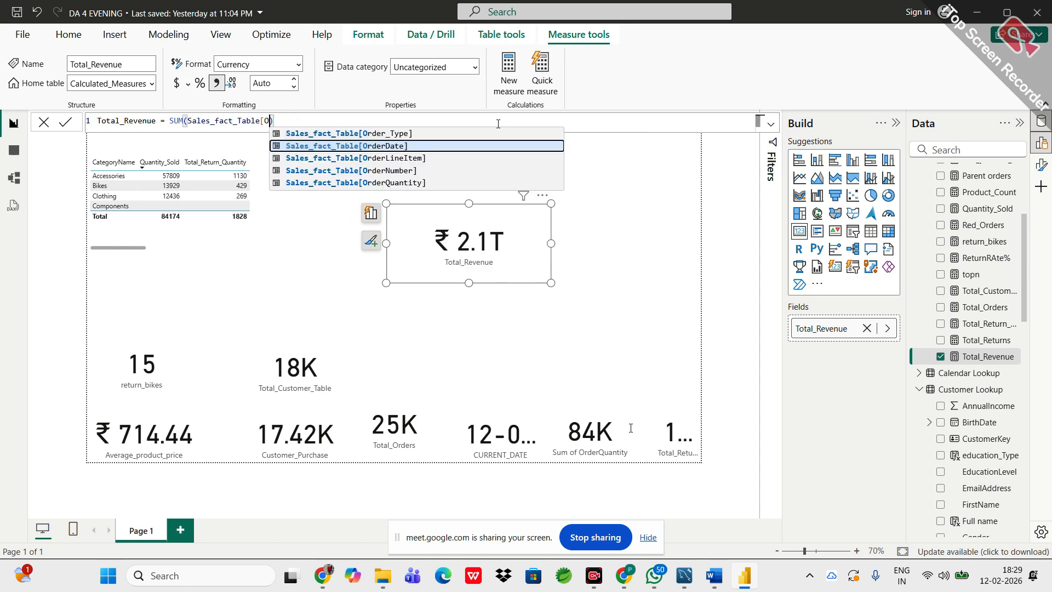
key("BackSpace")
key("BackSpace")
key("BackSpace")
key("BackSpace")
key("BackSpace")
key("BackSpace")
key("BackSpace")
key("BackSpace")
key("BackSpace")
key("BackSpace")
key("BackSpace")
key("BackSpace")
key("BackSpace")
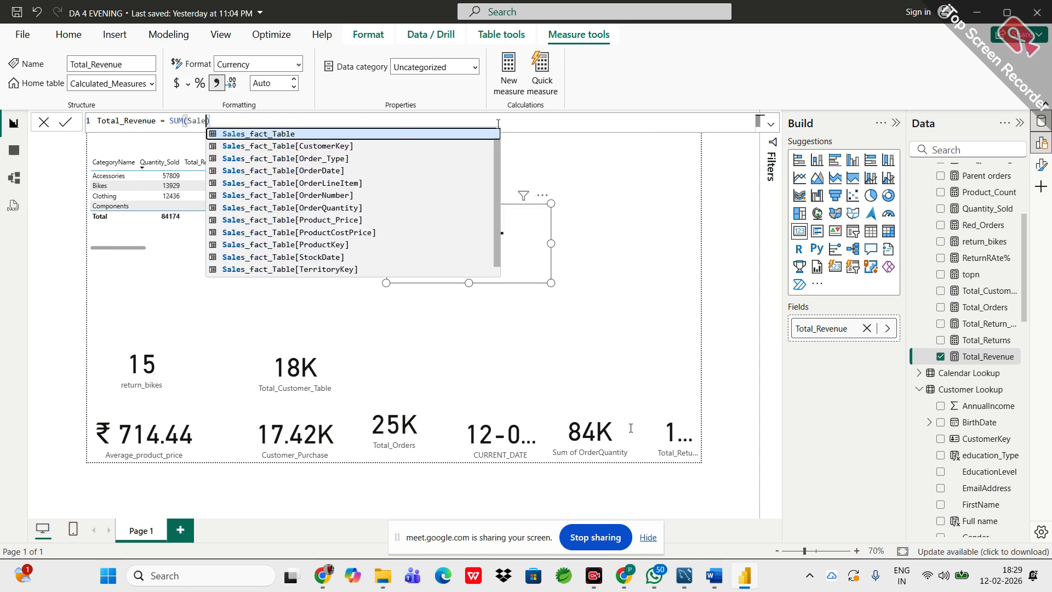
key("BackSpace")
key("BackSpace")
key("BackSpace")
key("BackSpace")
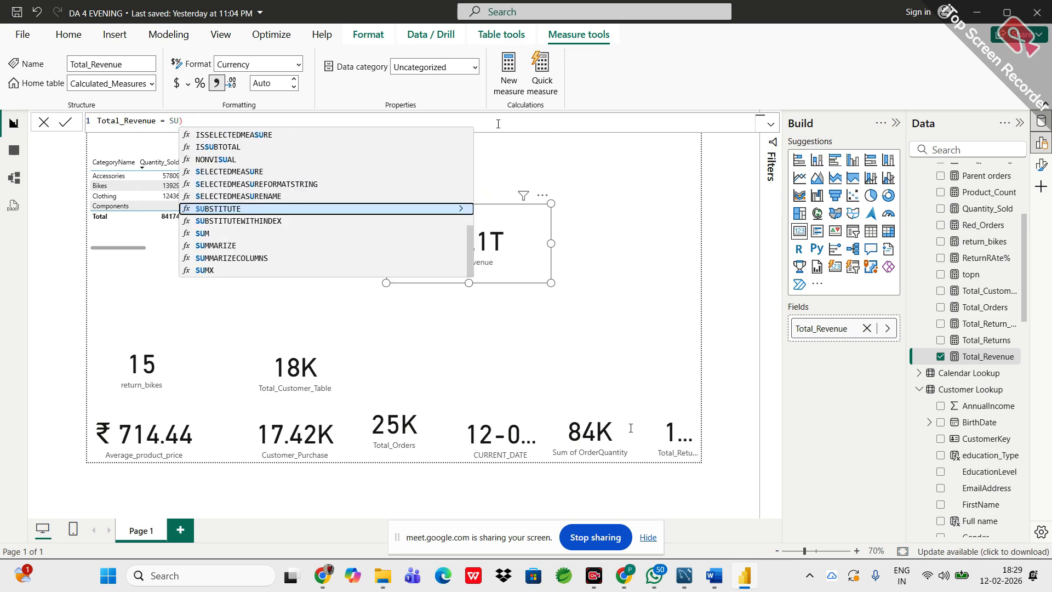
- Begin the Total_Revenue expression with SUMX over Sales_fact_Table, using Sales_fact_Table[OrderQuantity] as the first factor
type("mx")
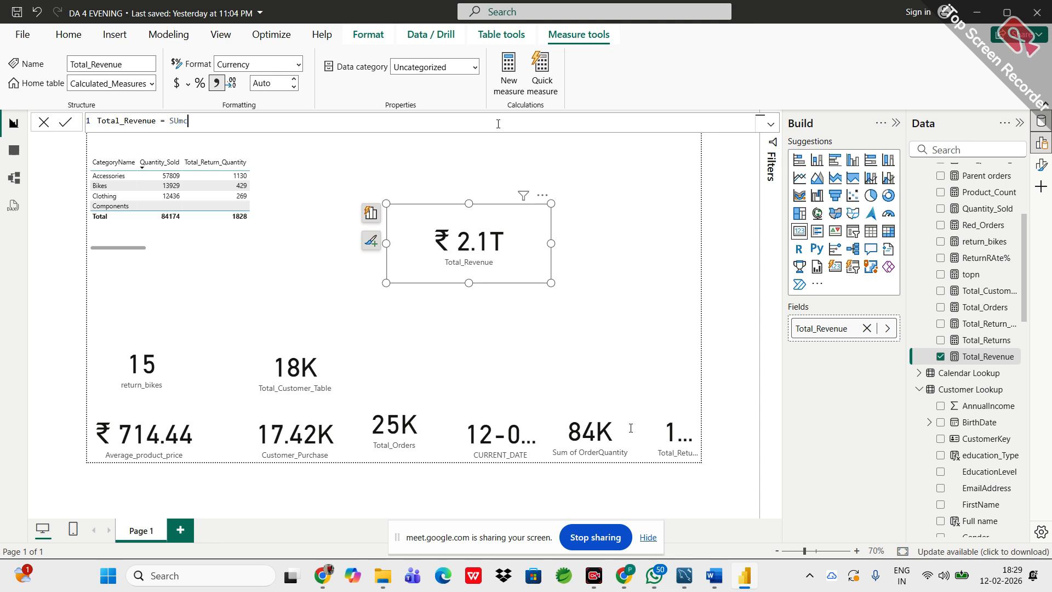
key("Tab")
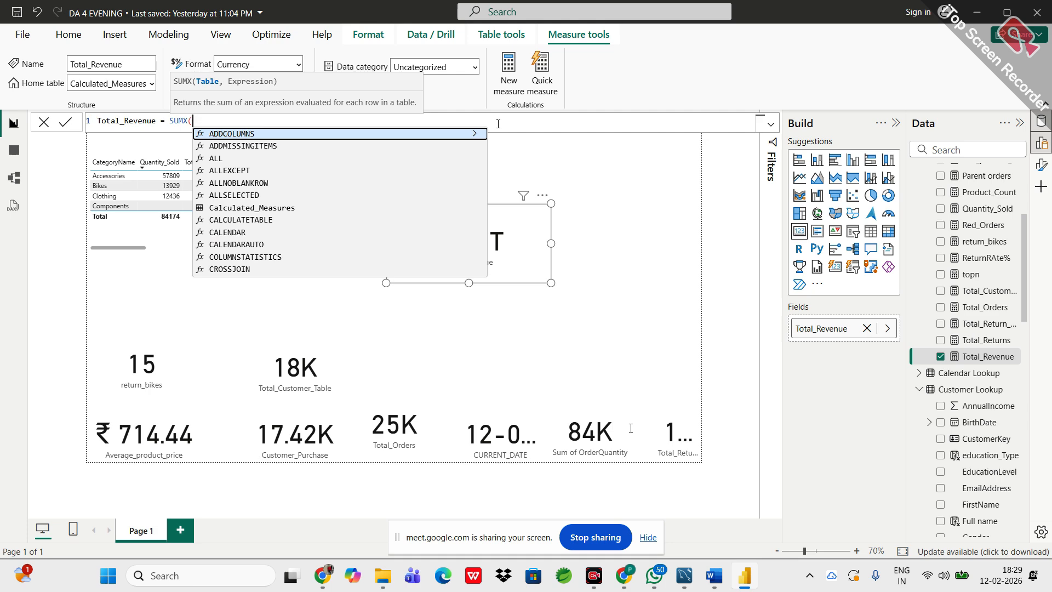
type("Sales")
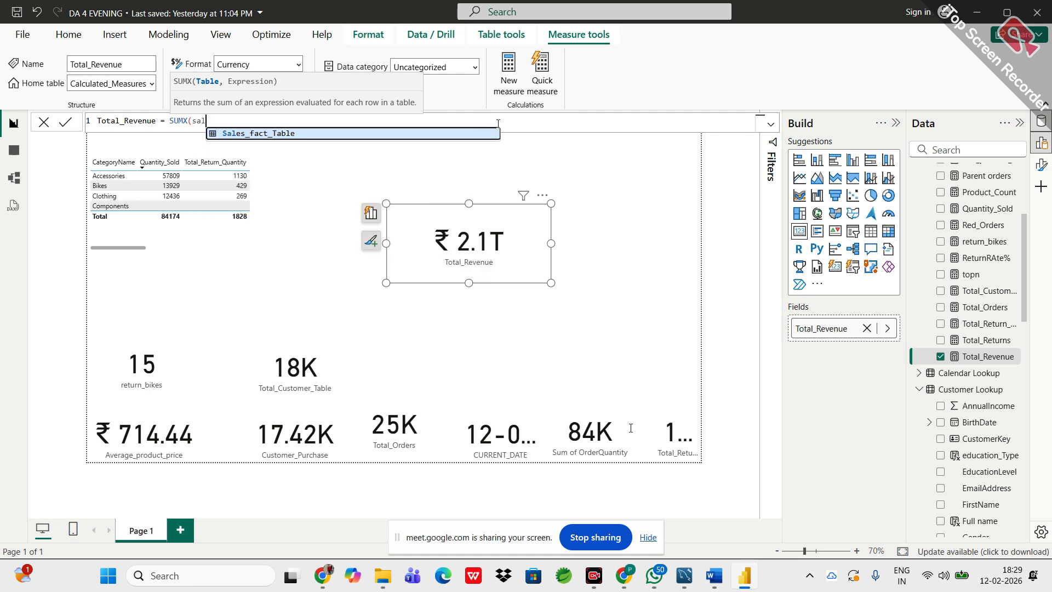
key("Tab")
type(",")
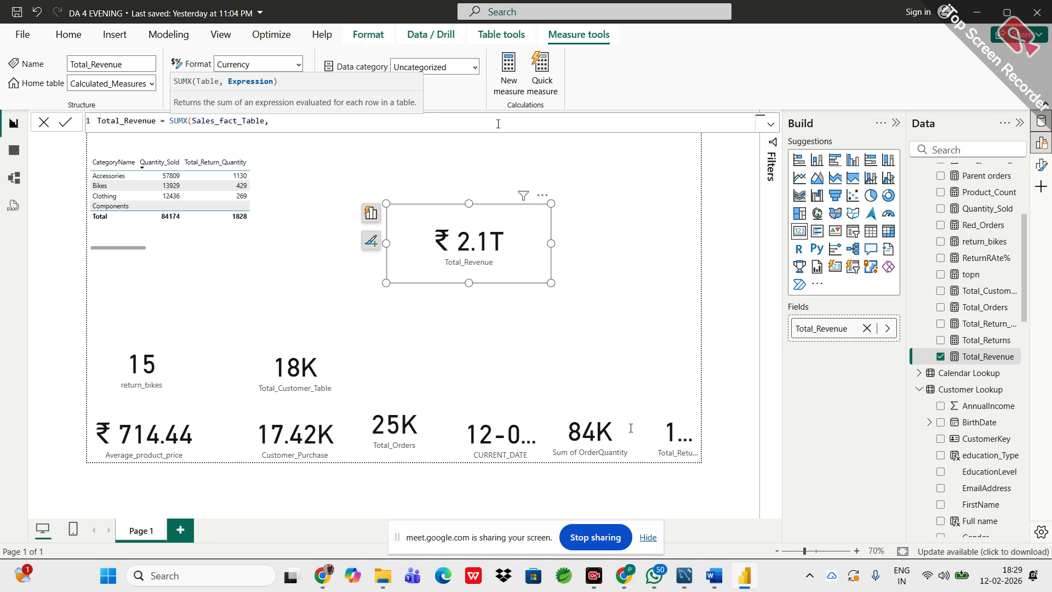
type("orde")
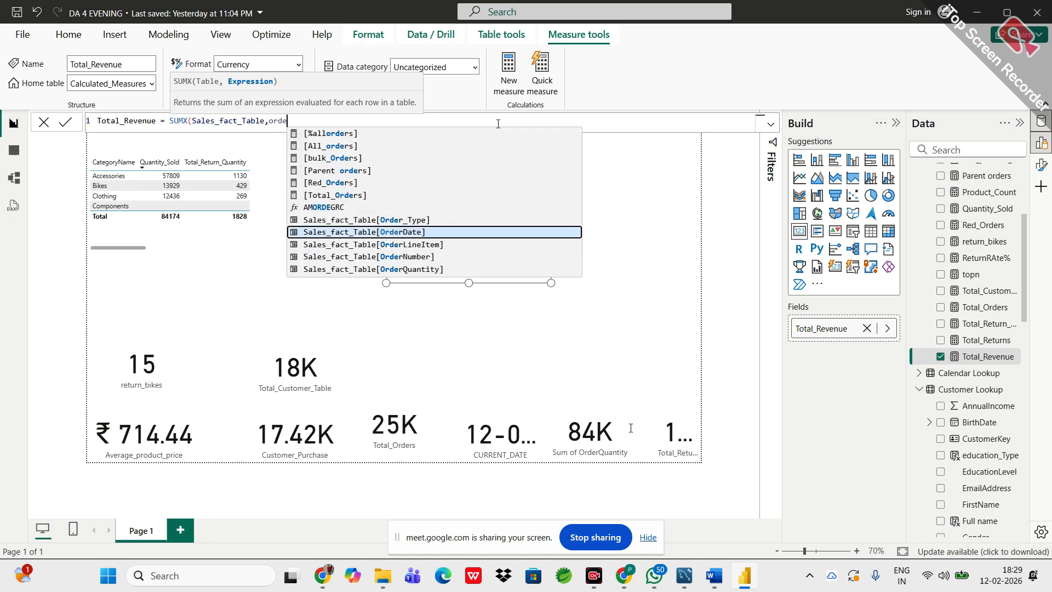
key("Down")
key("Down")
key("Down")
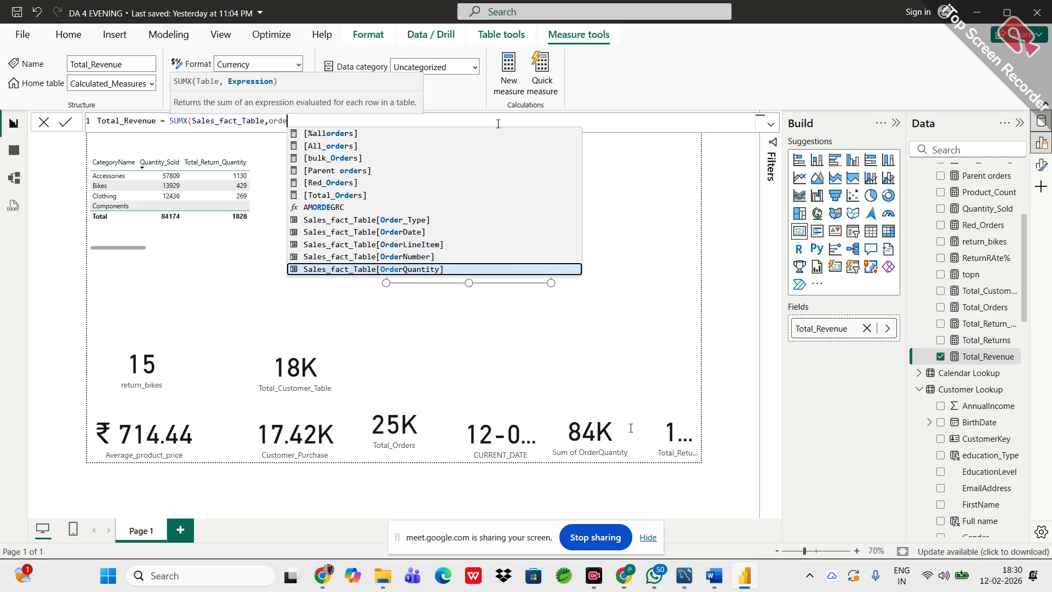
key("Tab")
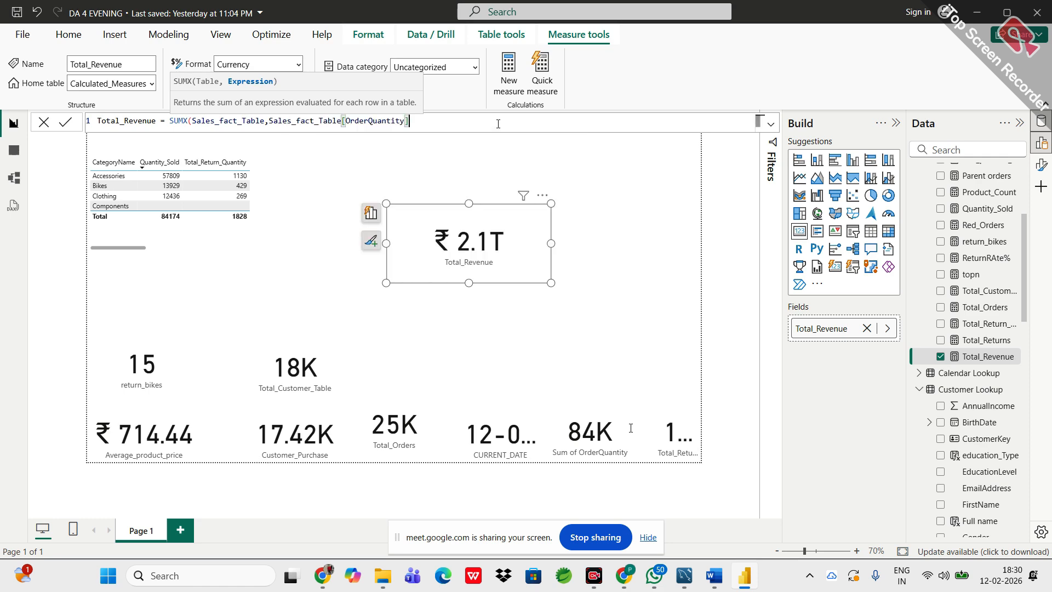
- Multiply the order quantity by Sales_fact_Table[Product_Price], close the SUMX expression and commit the Total_Revenue measure
type("*pri")
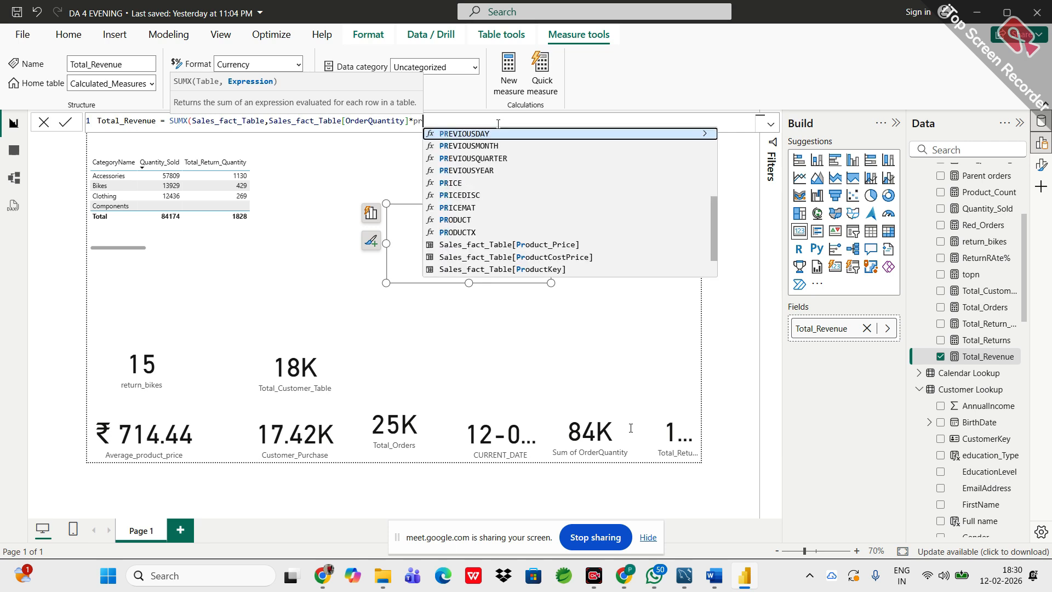
key("Down")
key("Down")
key("Down")
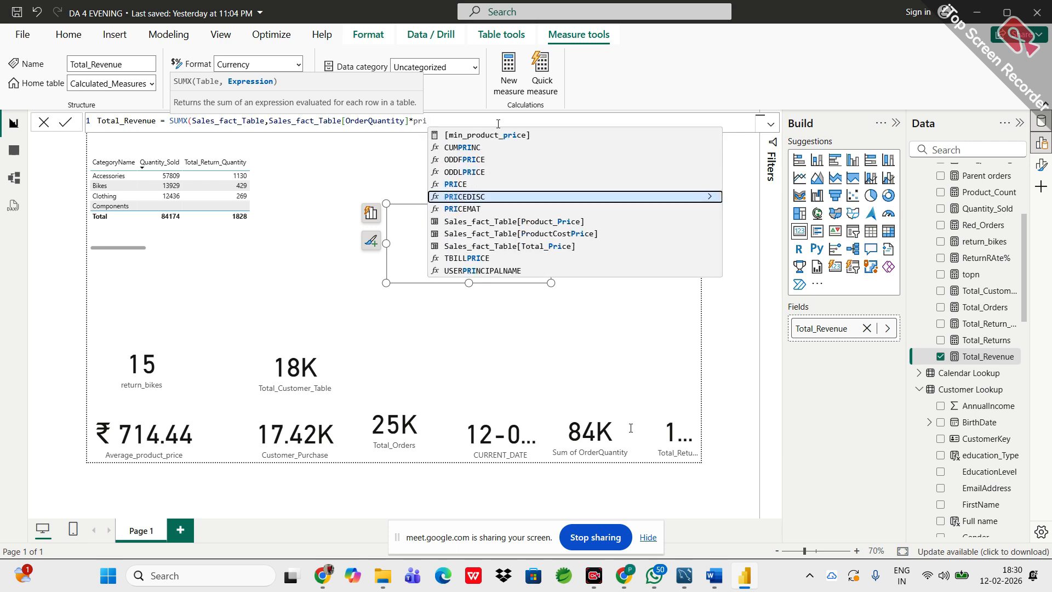
key("Down")
key("Up")
key("Tab")
type(")")
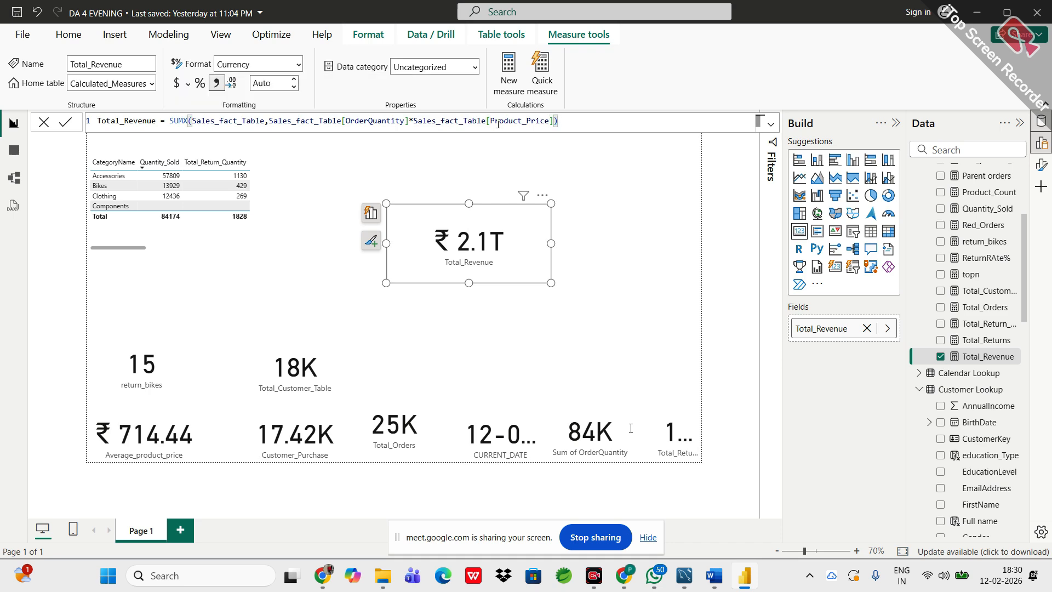
key("Return")
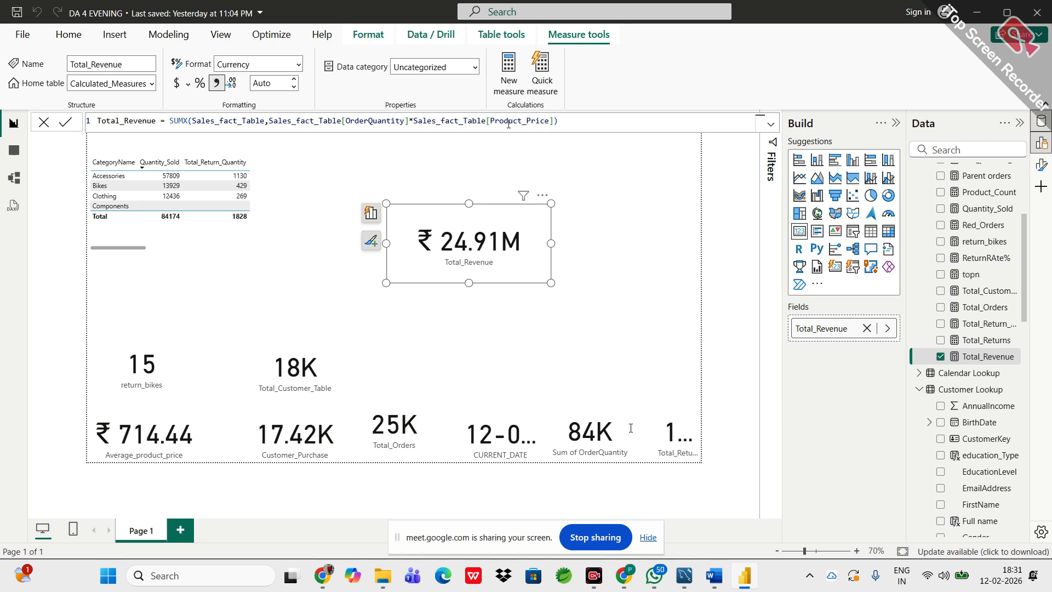
- Insert the RELATED function before the Sales_fact_Table[Product_Price] factor in the Total_Revenue formula
left_click(414, 121)
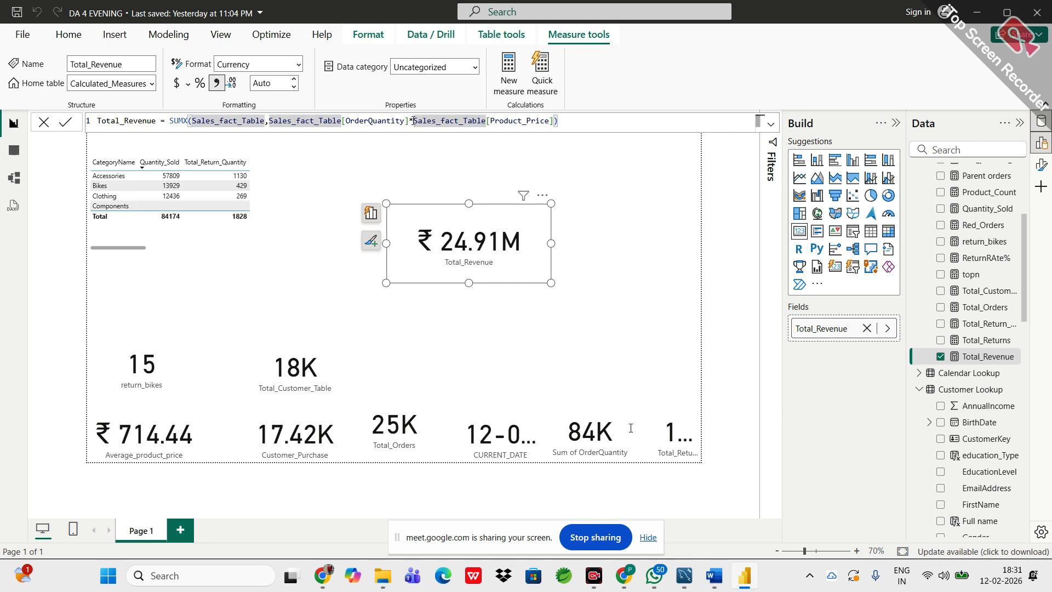
type("related")
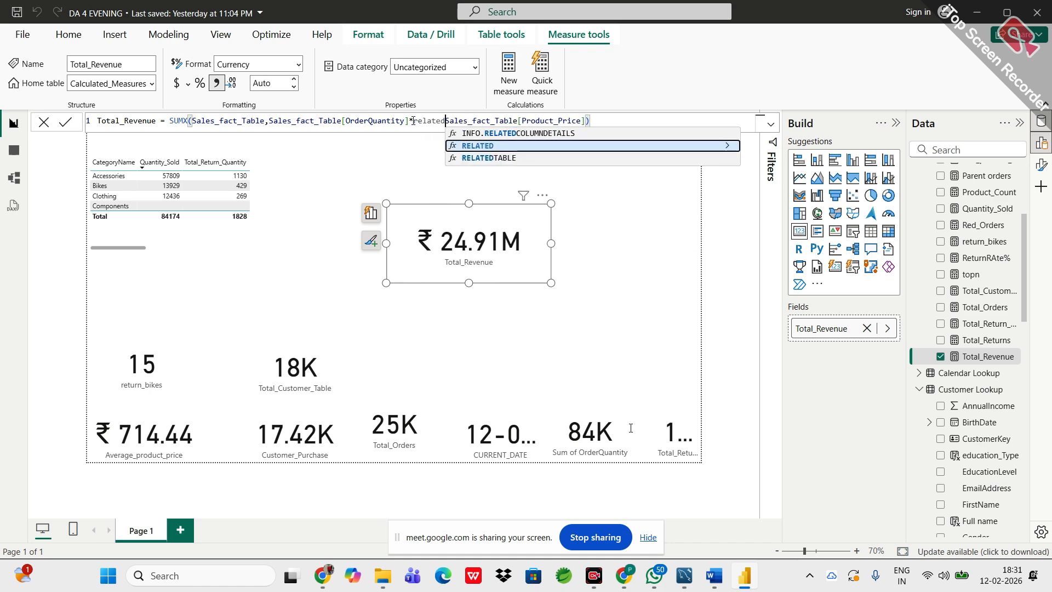
key("Tab")
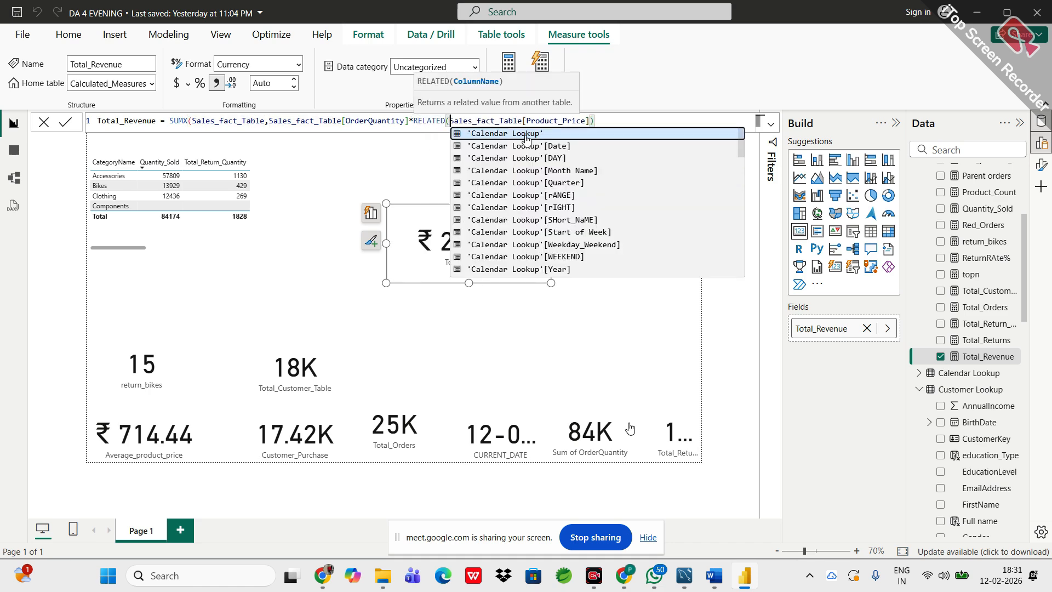
left_click(605, 116)
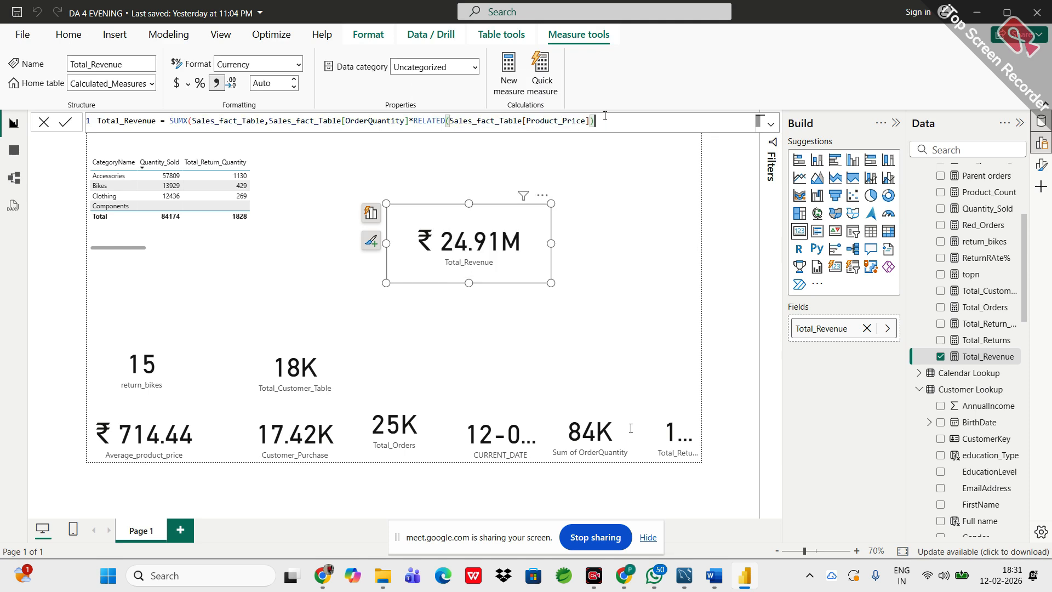
- Replace the Sales_fact_Table name inside RELATED with 'Product Lookup'[ProductPrice] in the Total_Revenue formula
left_click(524, 124)
key("BackSpace")
key("BackSpace")
key("BackSpace")
key("BackSpace")
key("BackSpace")
key("BackSpace")
key("BackSpace")
key("BackSpace")
key("BackSpace")
key("BackSpace")
key("BackSpace")
key("BackSpace")
key("BackSpace")
key("BackSpace")
key("BackSpace")
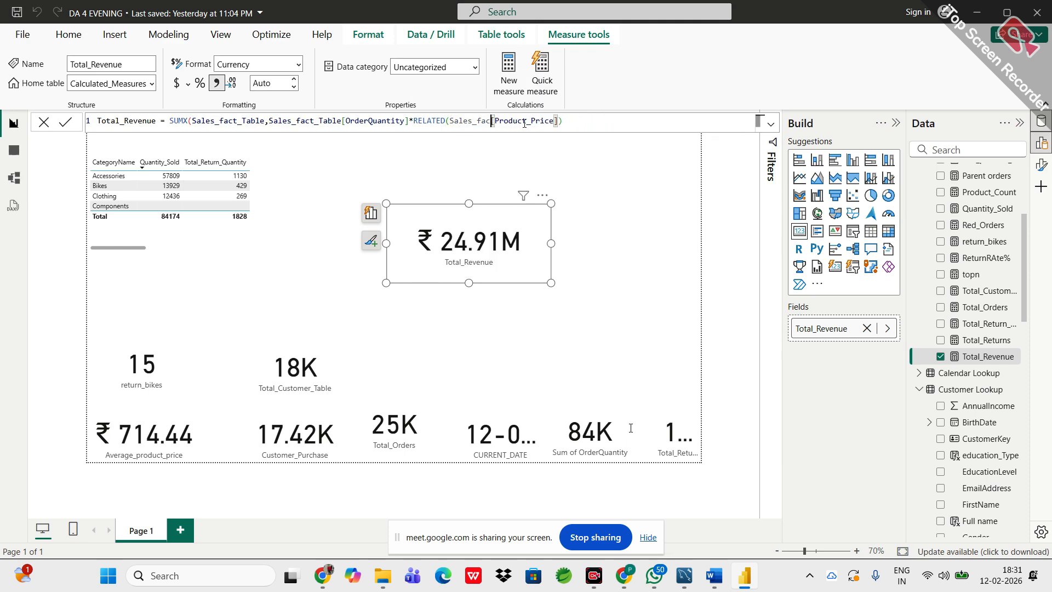
key("BackSpace")
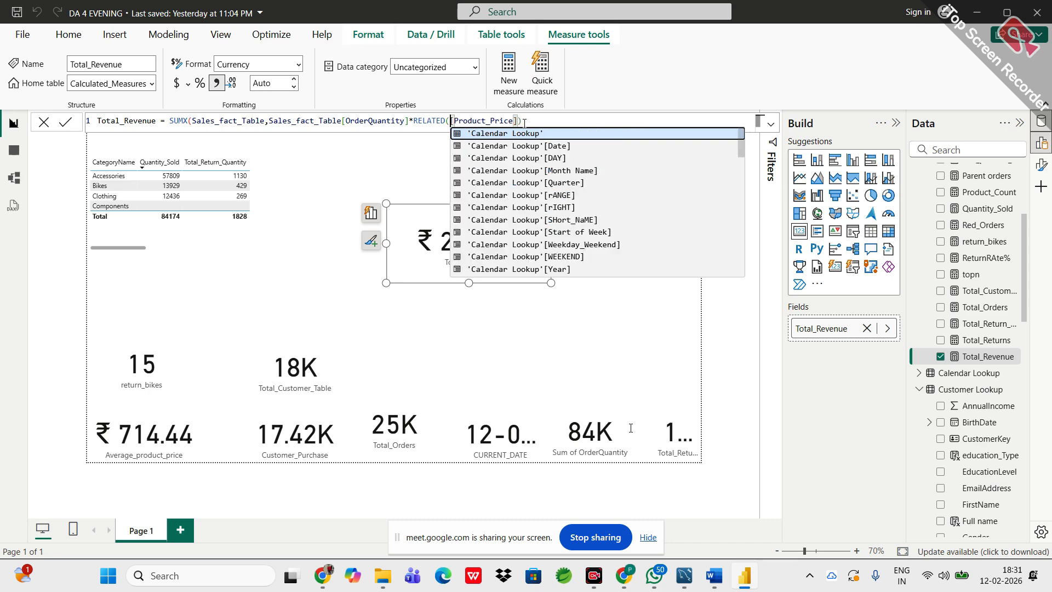
type("product")
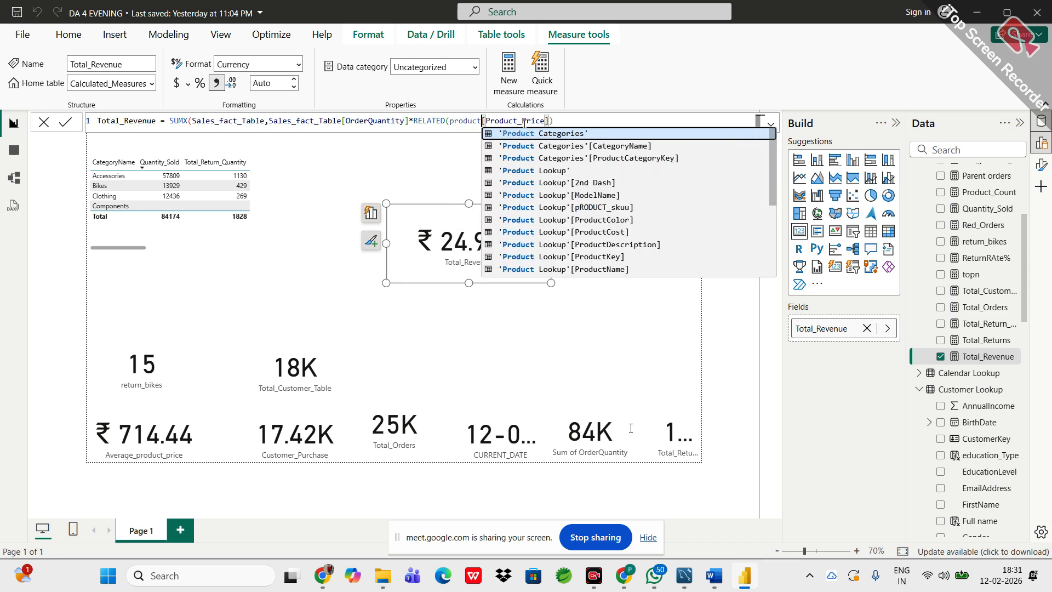
key("Down")
key("Down")
key("Down")
key("Down")
key("Down")
key("Down")
key("Down")
key("Down")
key("Down")
key("Down")
key("Down")
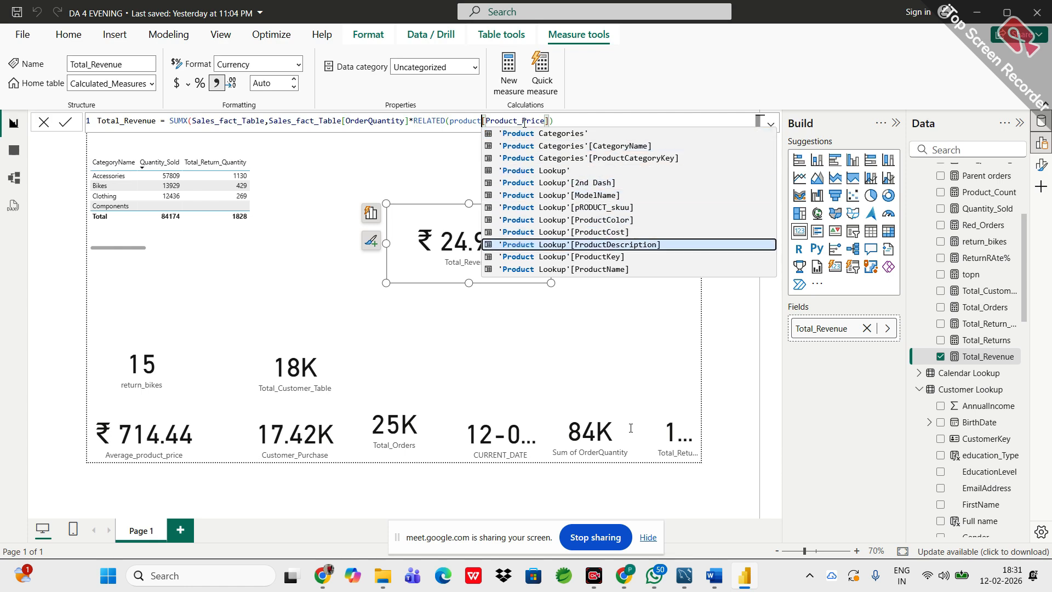
key("Down")
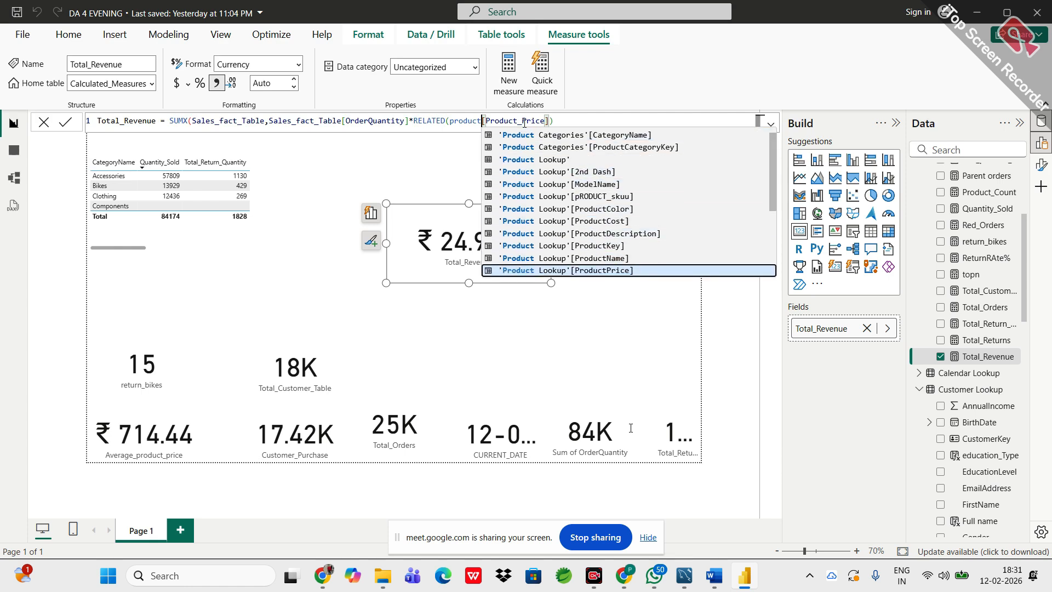
key("Tab")
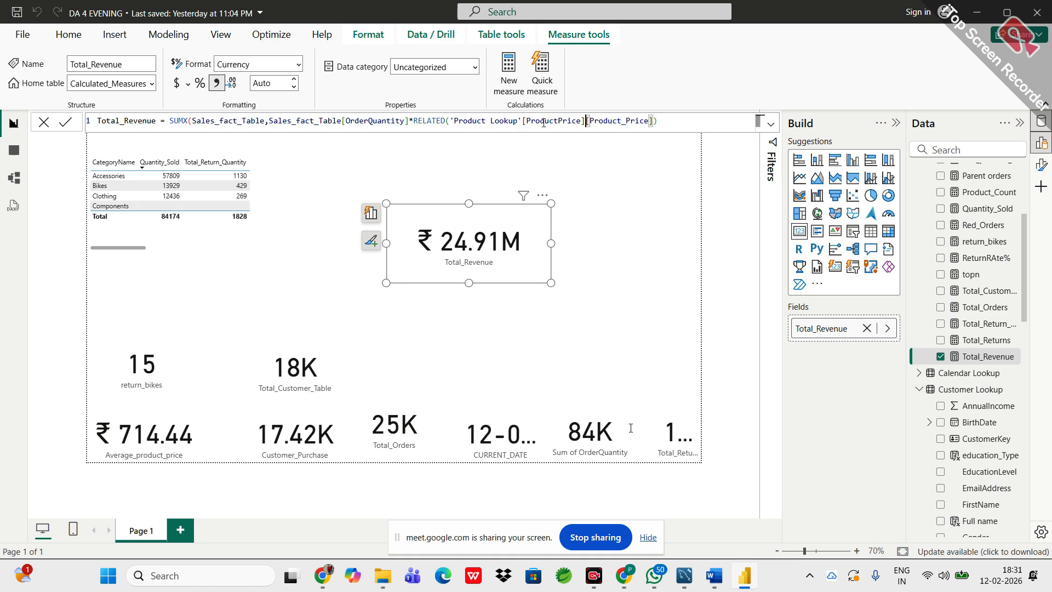
- Erase the leftover [Product_Price] reference after 'Product Lookup'[ProductPrice] in the Total_Revenue formula
left_click(651, 121)
key("BackSpace")
key("BackSpace")
key("BackSpace")
key("BackSpace")
key("BackSpace")
key("BackSpace")
key("BackSpace")
key("BackSpace")
key("BackSpace")
key("BackSpace")
key("BackSpace")
key("BackSpace")
key("BackSpace")
key("BackSpace")
key("BackSpace")
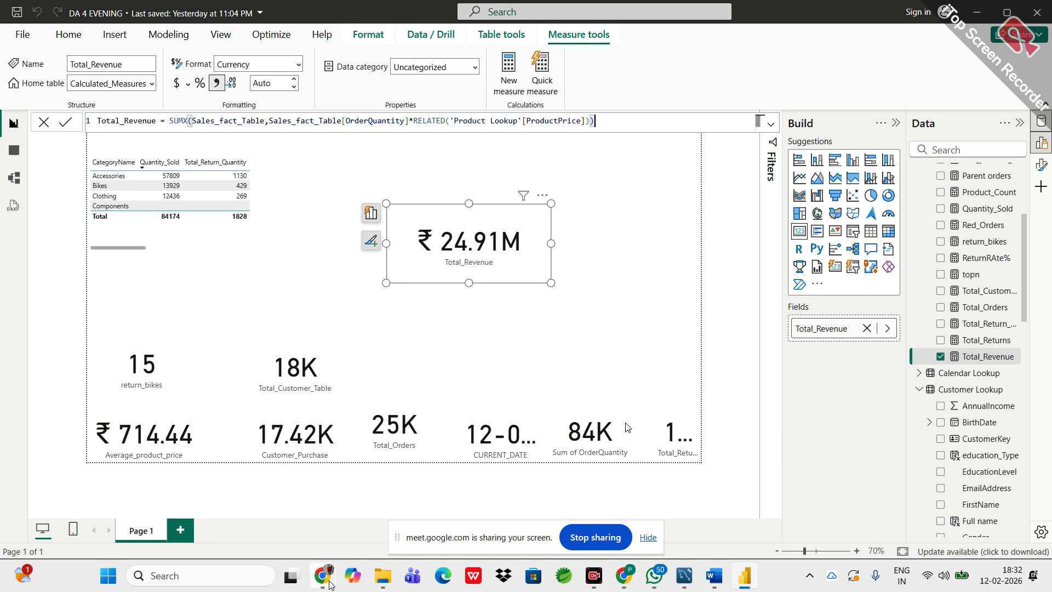
mouse_move(330, 584)
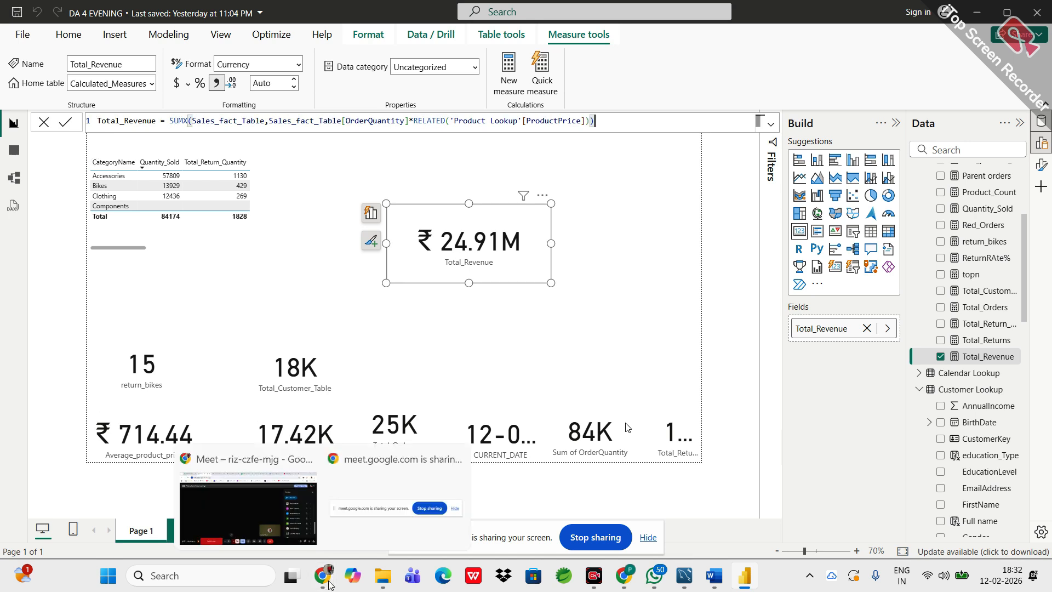
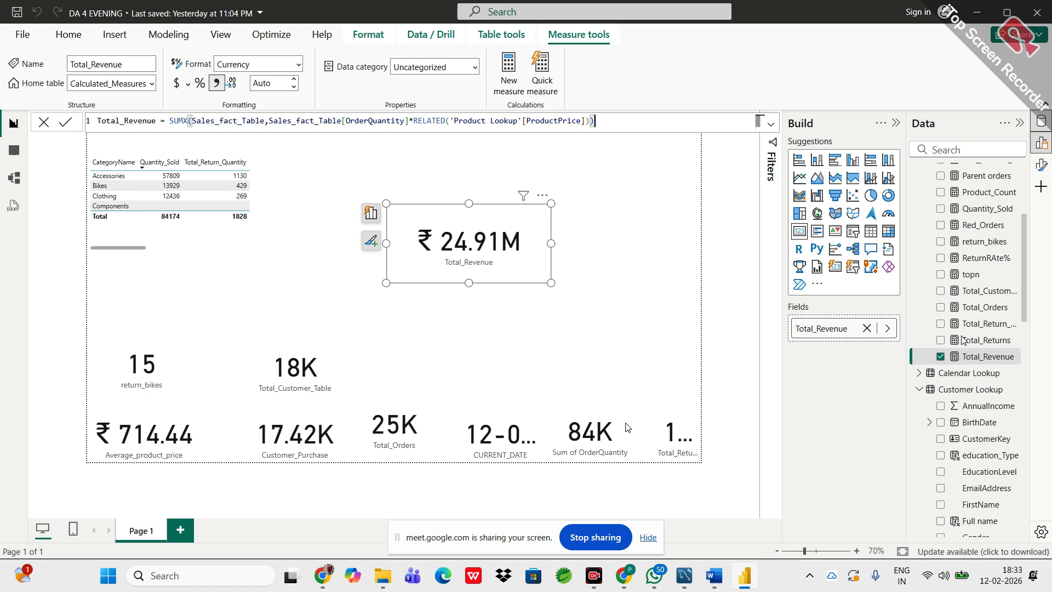
- Create a new measure in the Calculated_Measures table and name it Total Revenue per customer
scroll(963, 340, "up", 4)
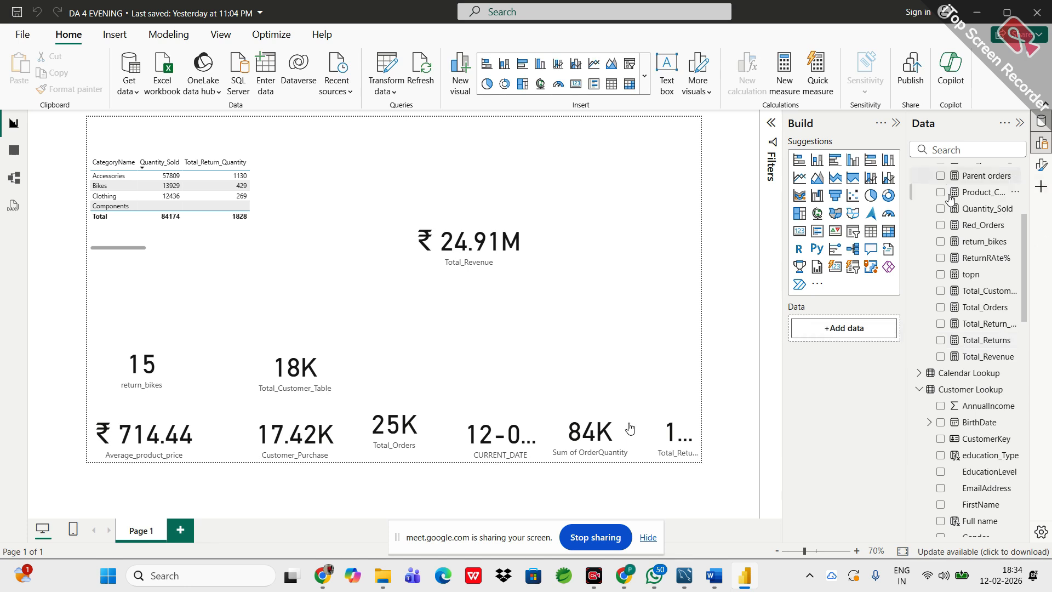
scroll(951, 198, "up", 3)
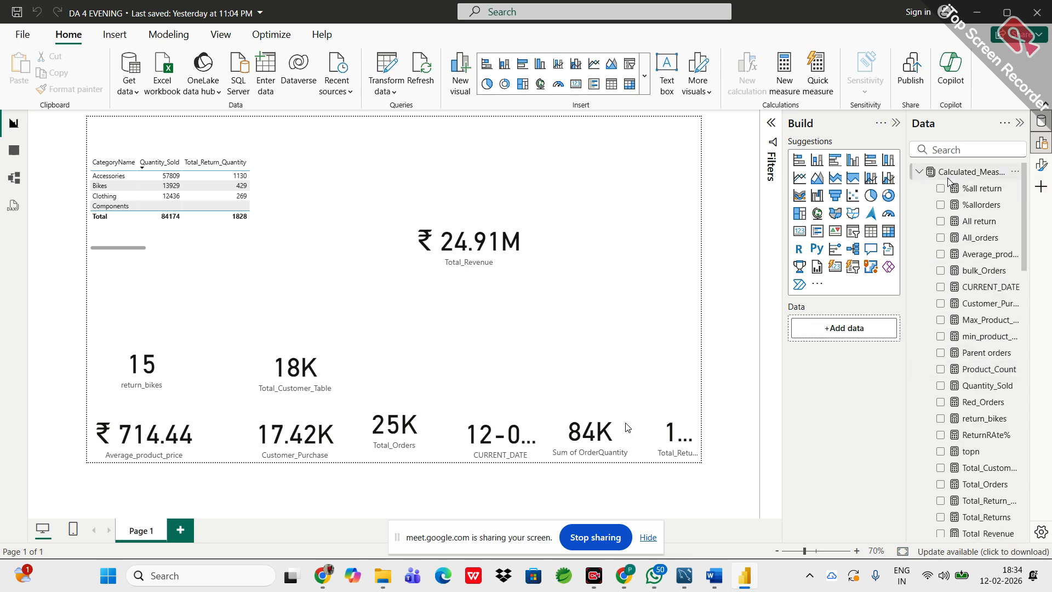
right_click(949, 180)
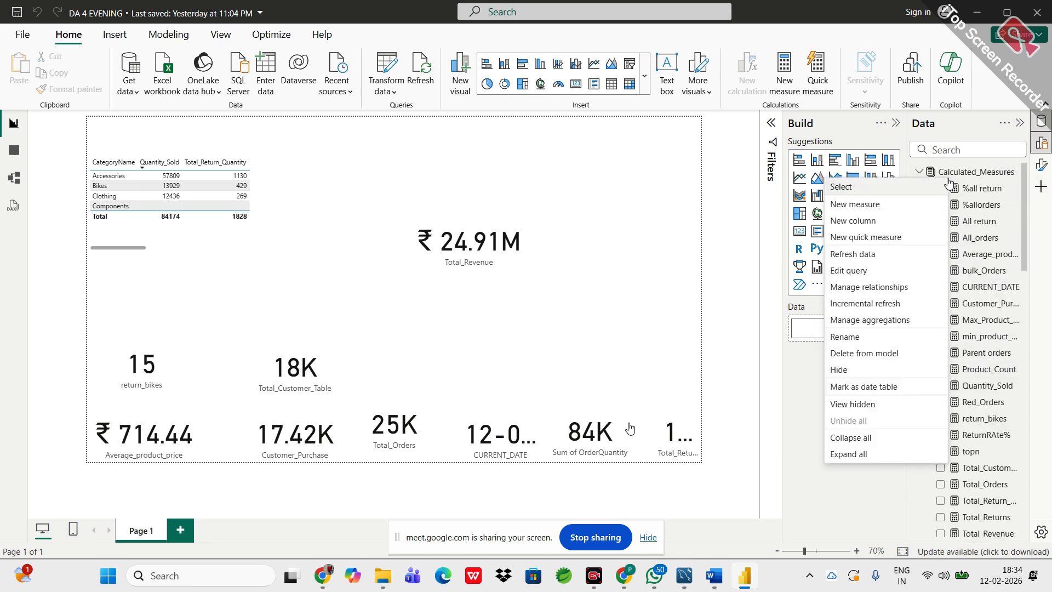
left_click(906, 211)
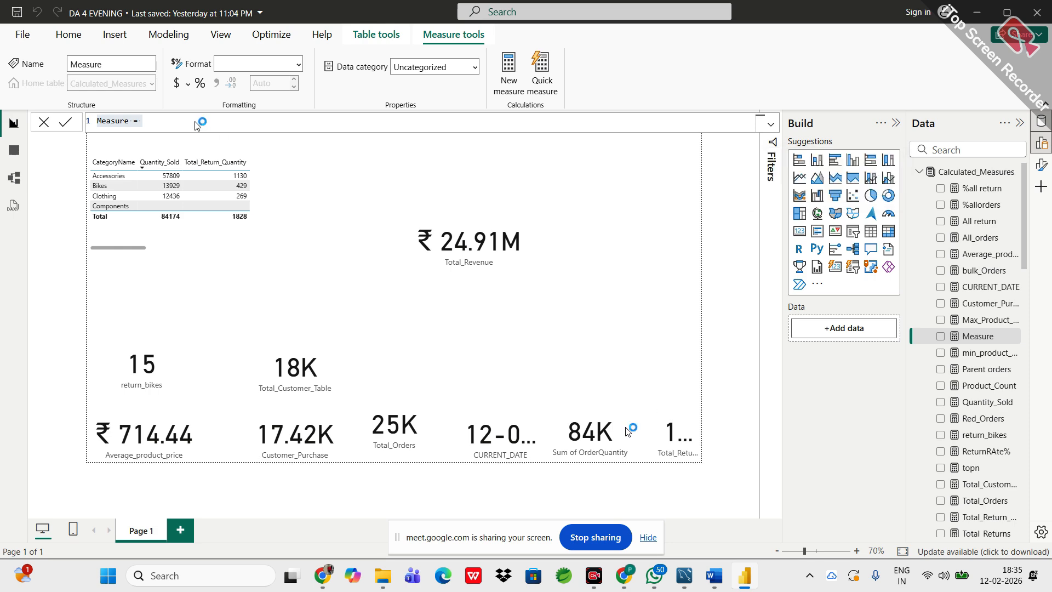
left_click(147, 120)
key("BackSpace")
key("BackSpace")
key("BackSpace")
key("BackSpace")
key("BackSpace")
key("BackSpace")
key("BackSpace")
key("BackSpace")
key("BackSpace")
key("BackSpace")
type("Total Revenue")
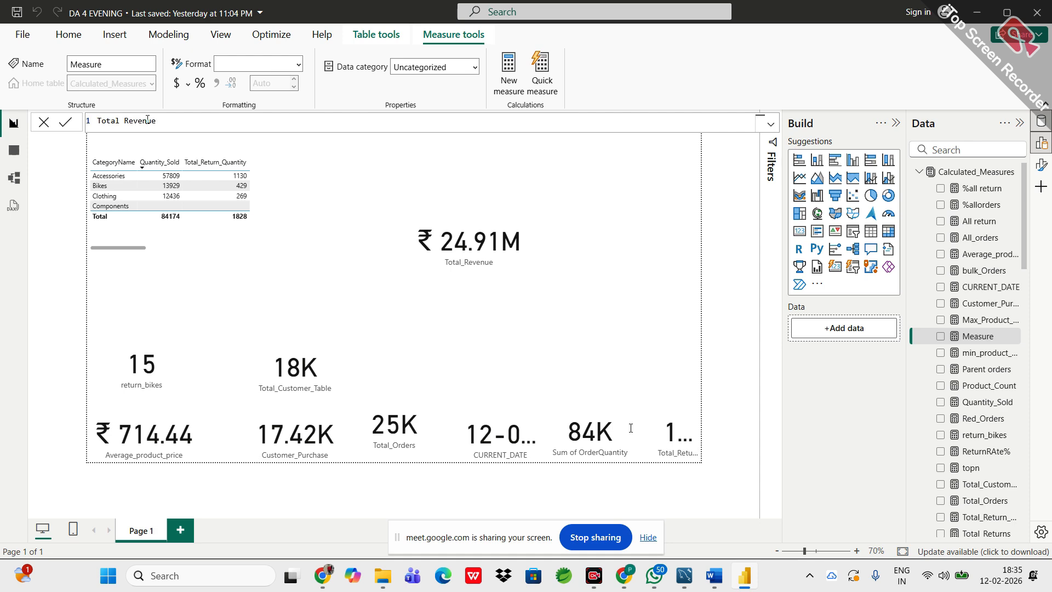
type(" per customer = d")
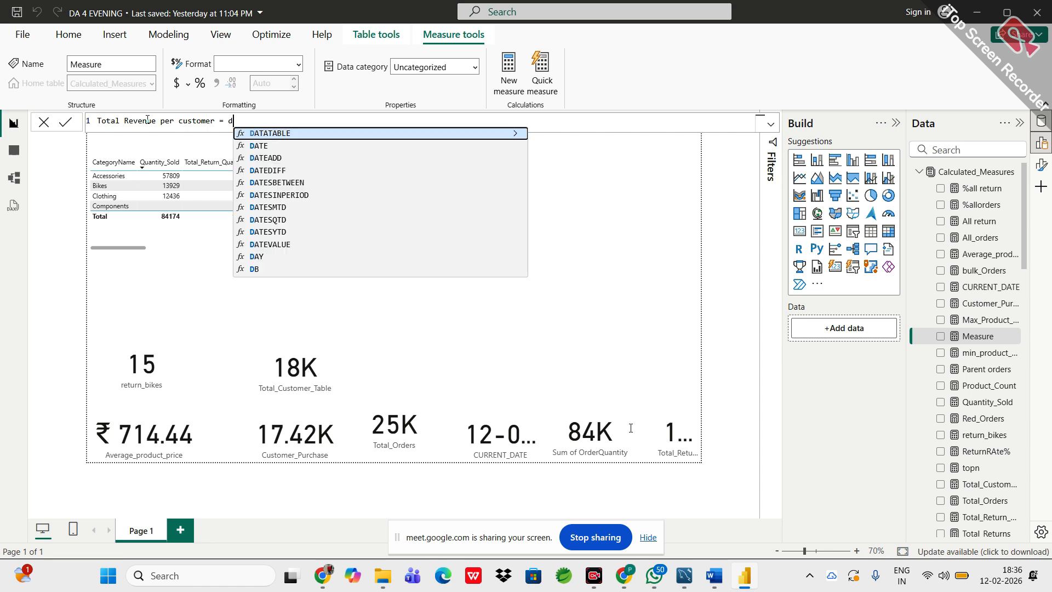
- Begin the measure's expression with DIVIDE, using [Total_Revenue] as the numerator
type("ivide(")
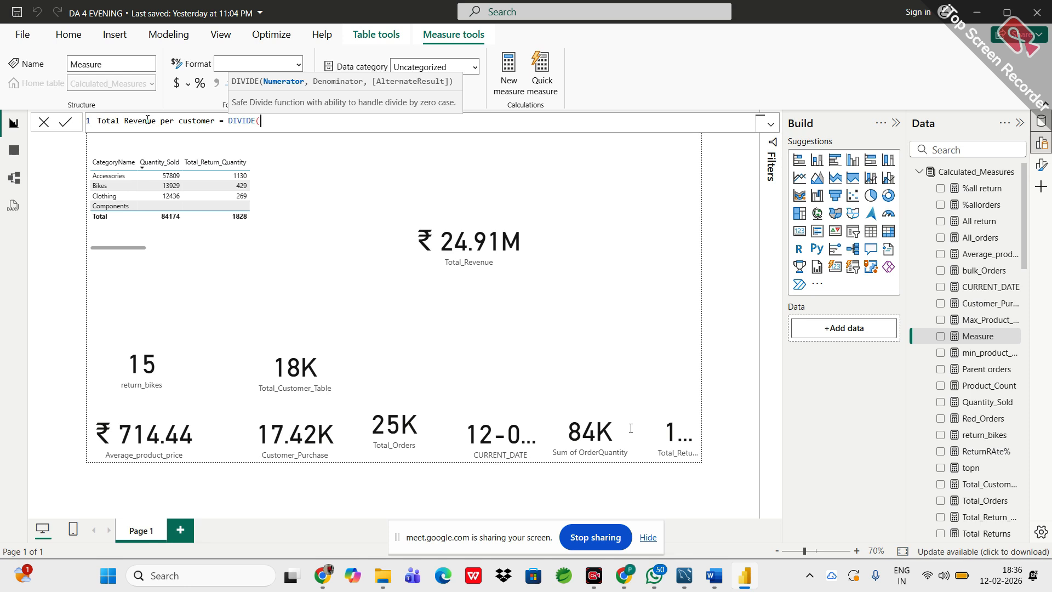
type("total")
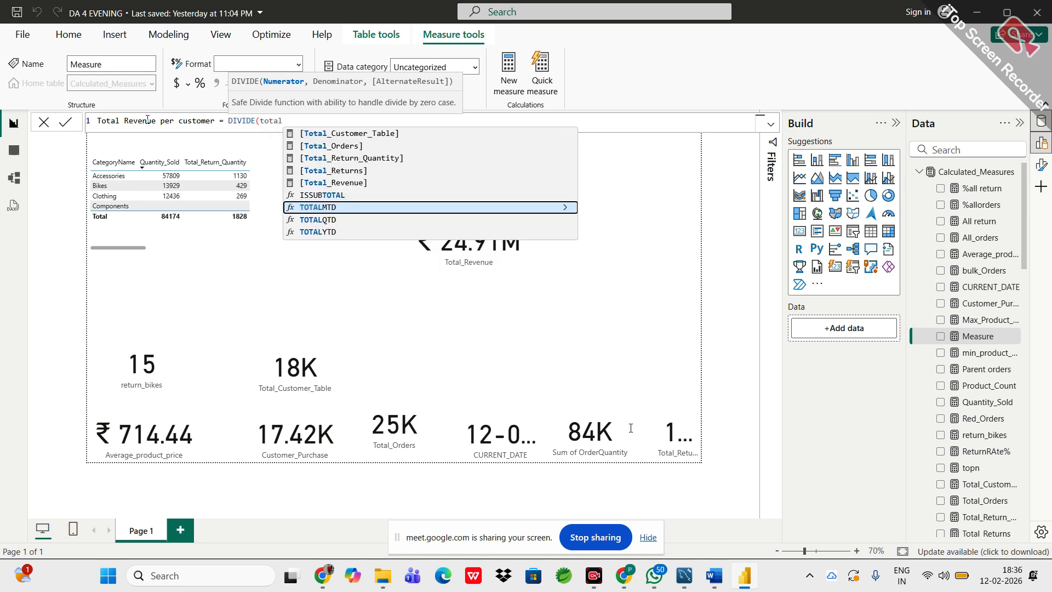
key("Up")
key("Up")
key("Tab")
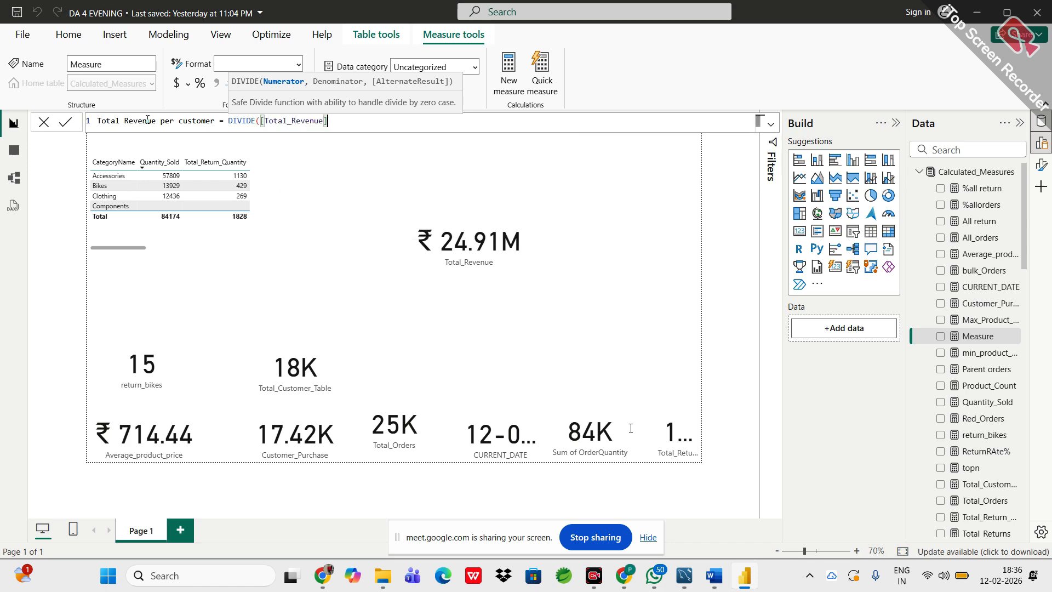
- Set [Total_Customer_Table] as the DIVIDE denominator, close the expression and commit the measure
type(",")
type("tota")
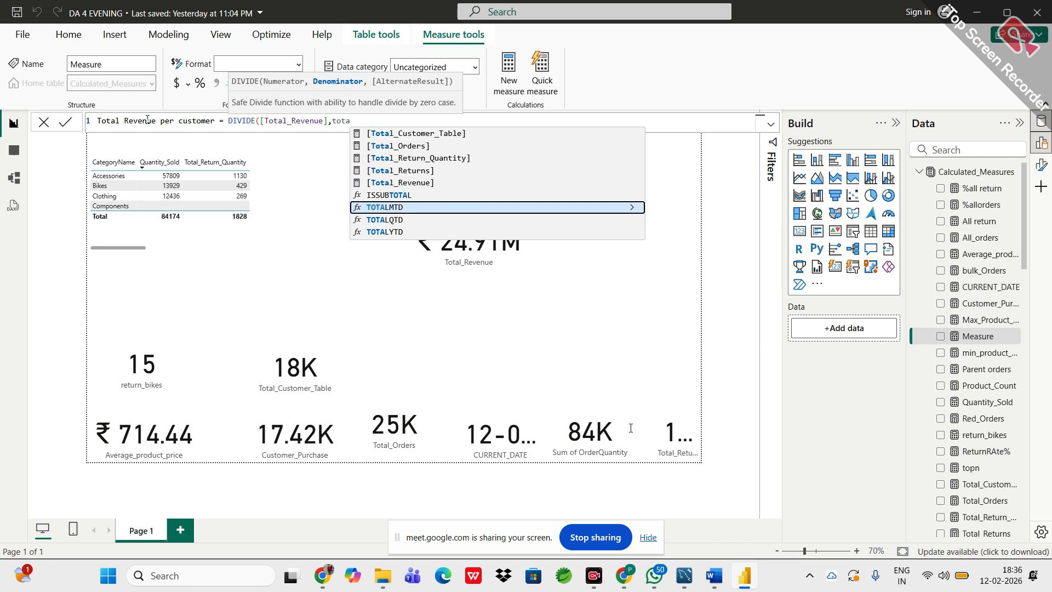
key("Up")
key("Up")
key("Up")
key("Up")
key("Up")
key("Up")
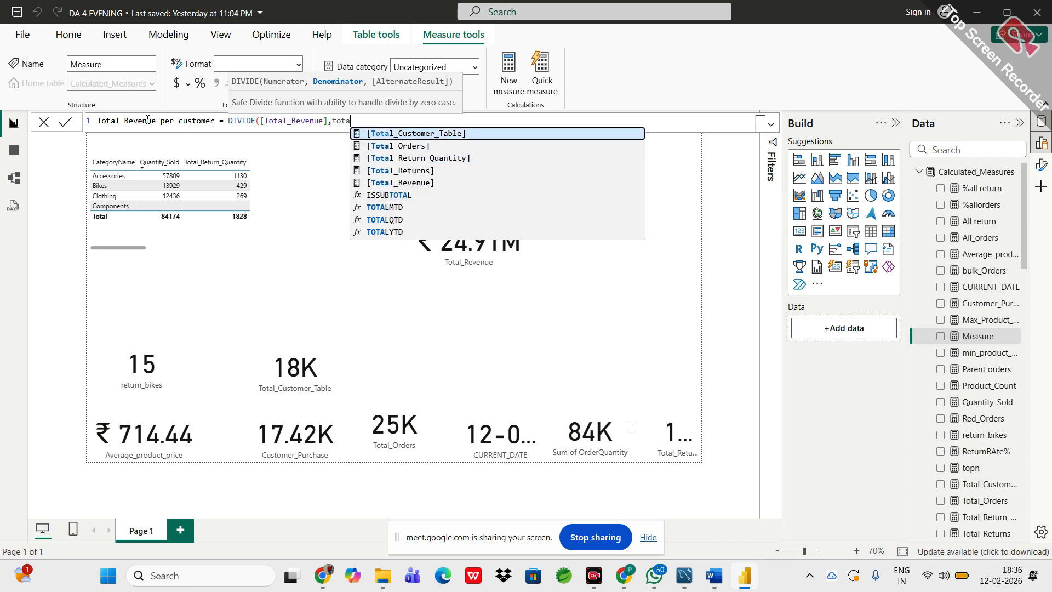
key("Tab")
type(")")
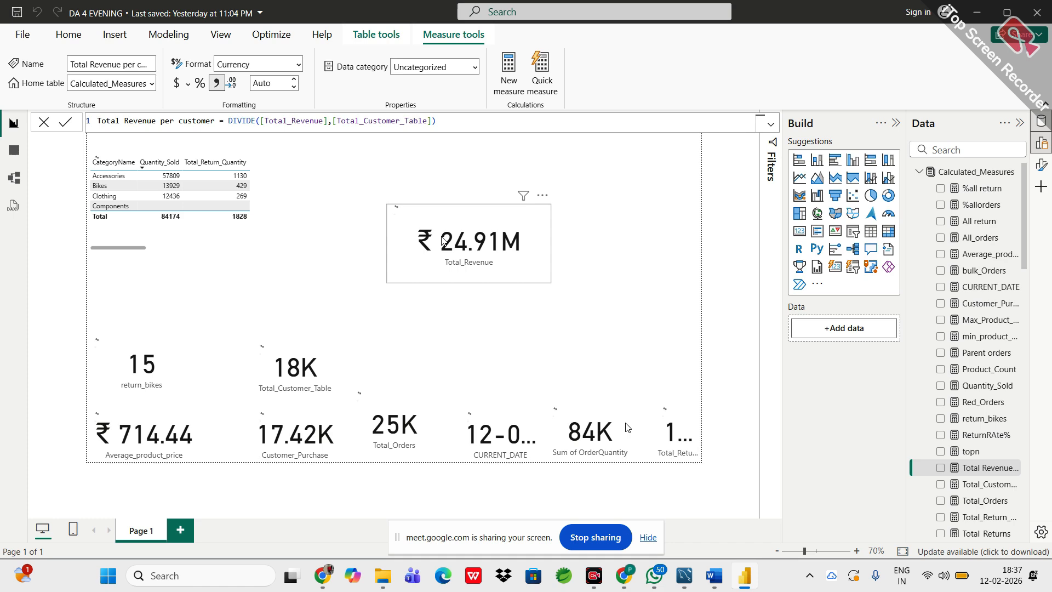
- Insert a table visual on the report page and add CustomerKey from Customer Lookup as its first column
left_click(870, 235)
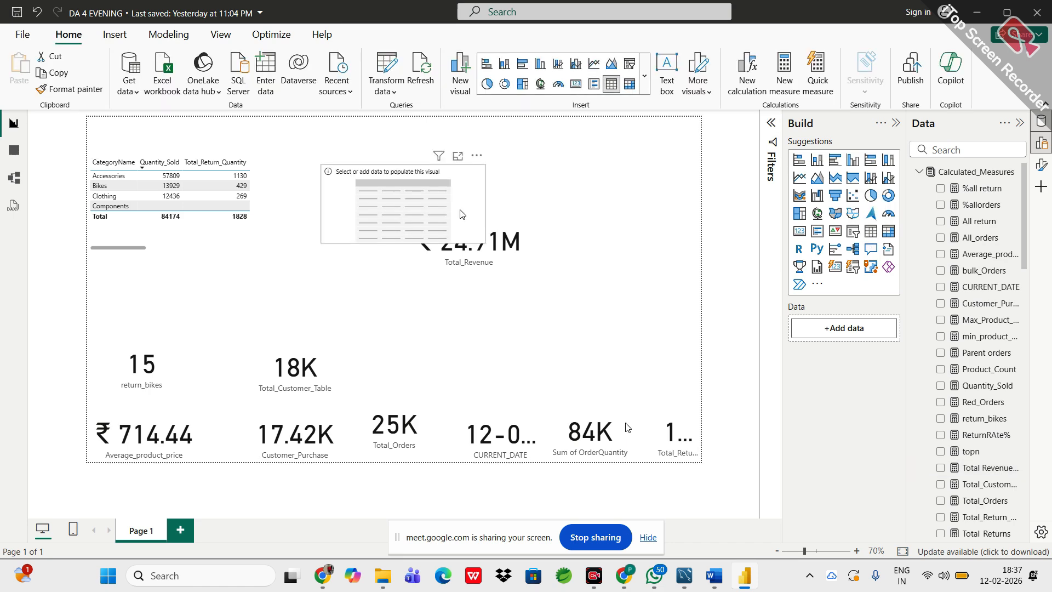
left_click(462, 215)
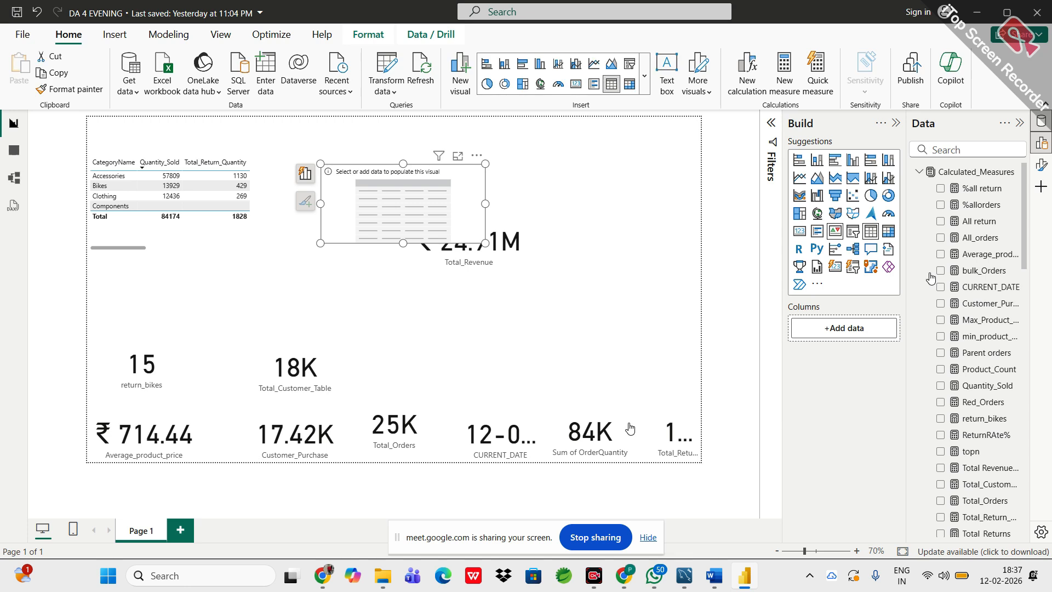
scroll(942, 296, "down", 10)
scroll(967, 323, "up", 1)
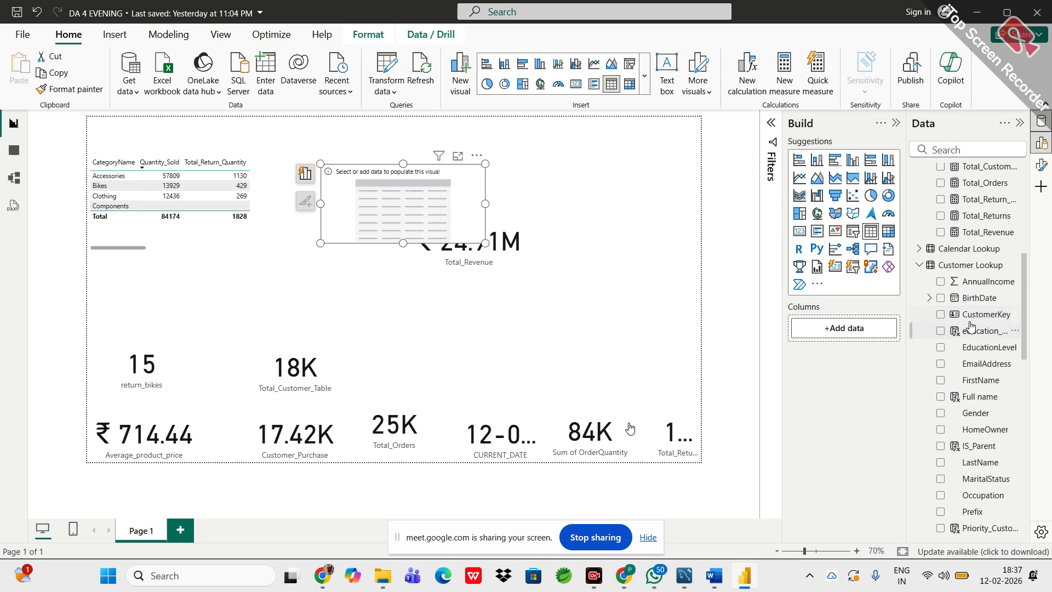
left_click_drag(978, 316, 835, 338)
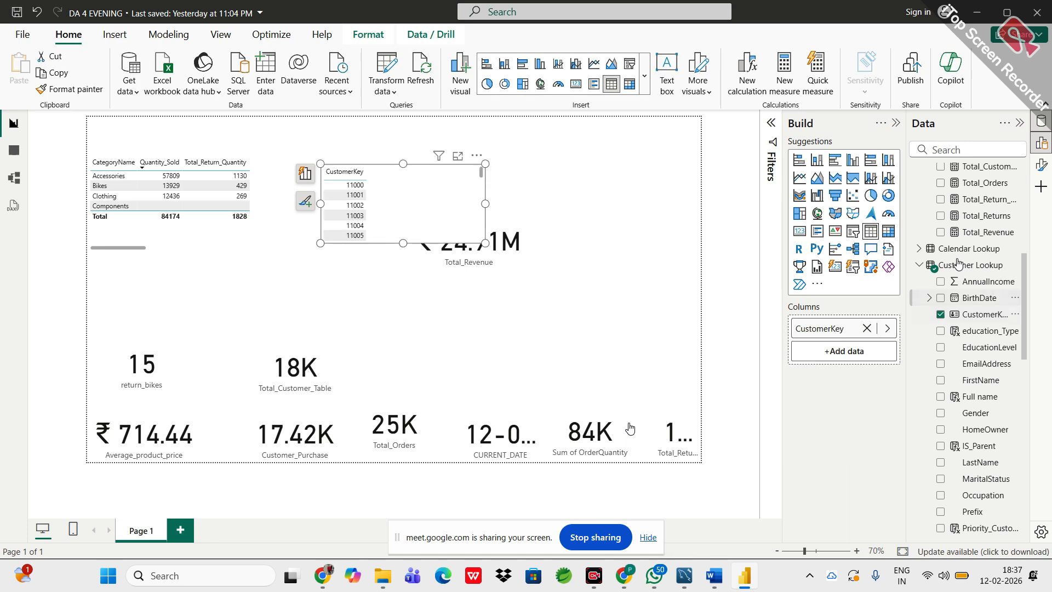
- Add the Total Revenue per customer measure to the CustomerKey table and make the table visual taller
scroll(958, 264, "up", 5)
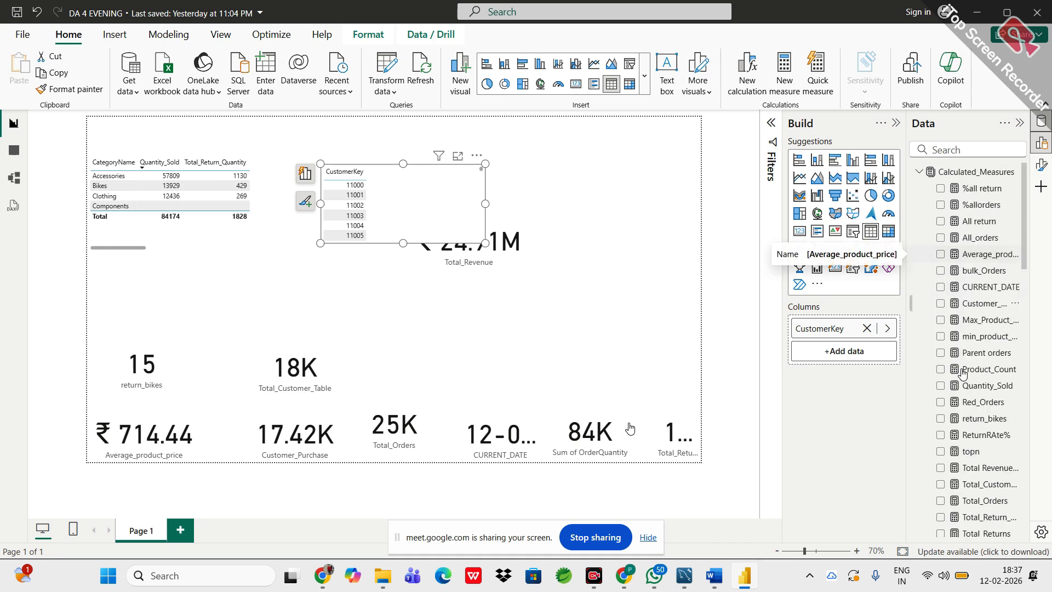
scroll(965, 329, "down", 5)
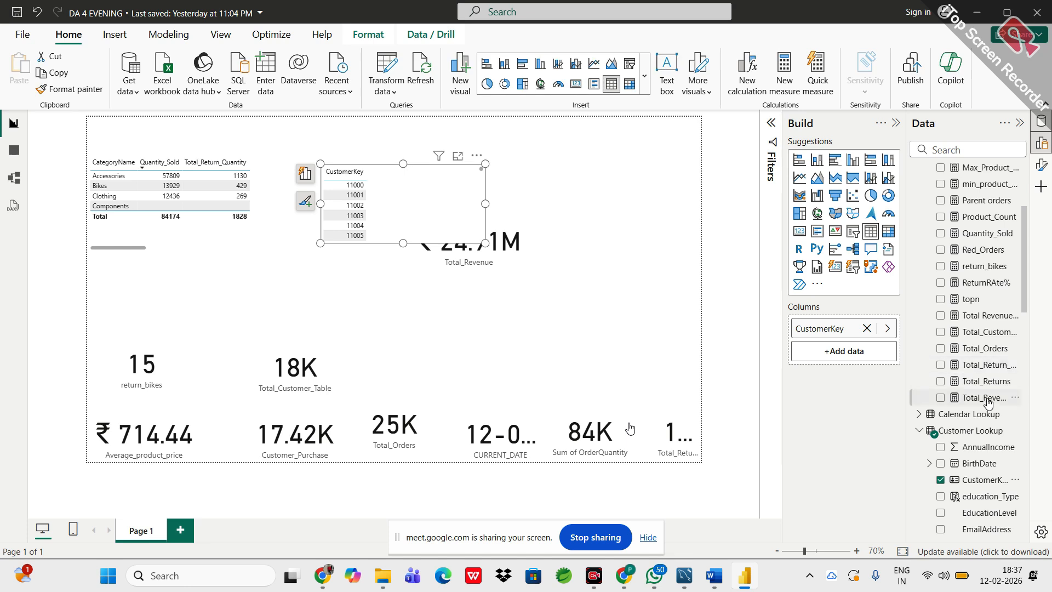
scroll(978, 381, "up", 1)
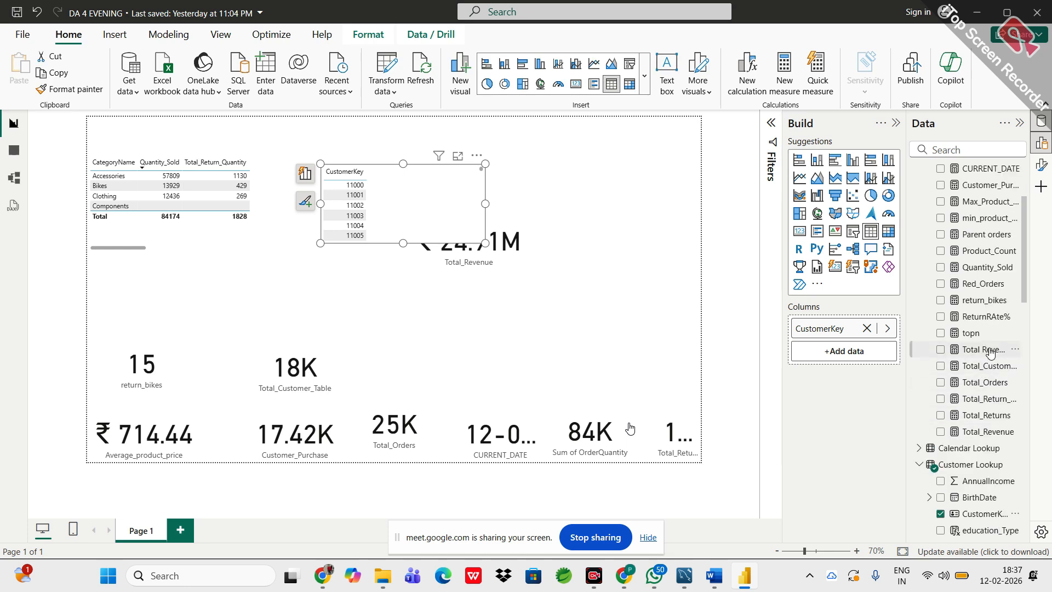
left_click_drag(989, 366, 847, 341)
left_click_drag(993, 353, 864, 340)
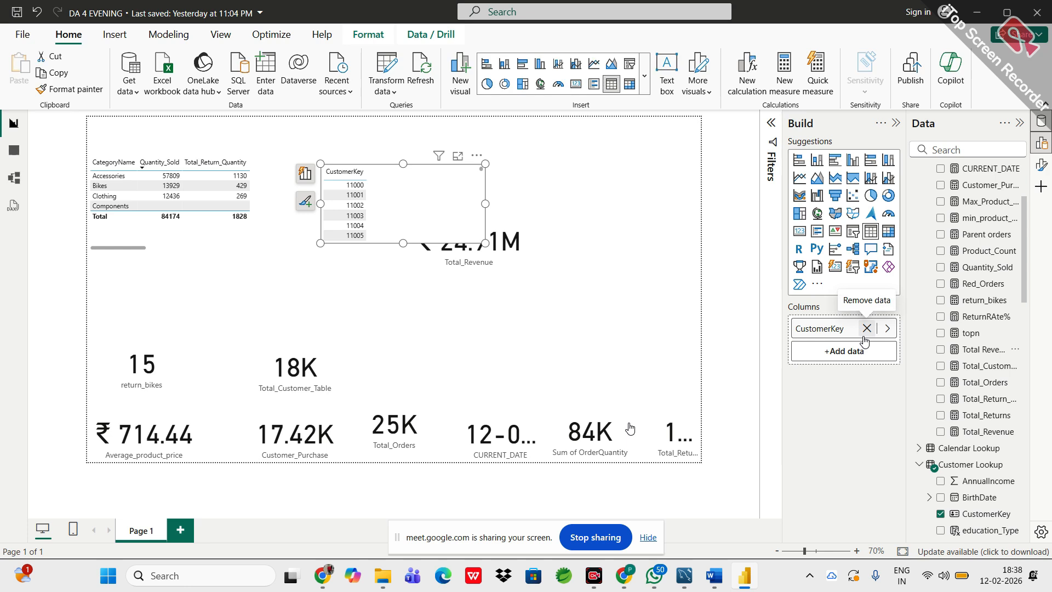
left_click_drag(983, 353, 869, 348)
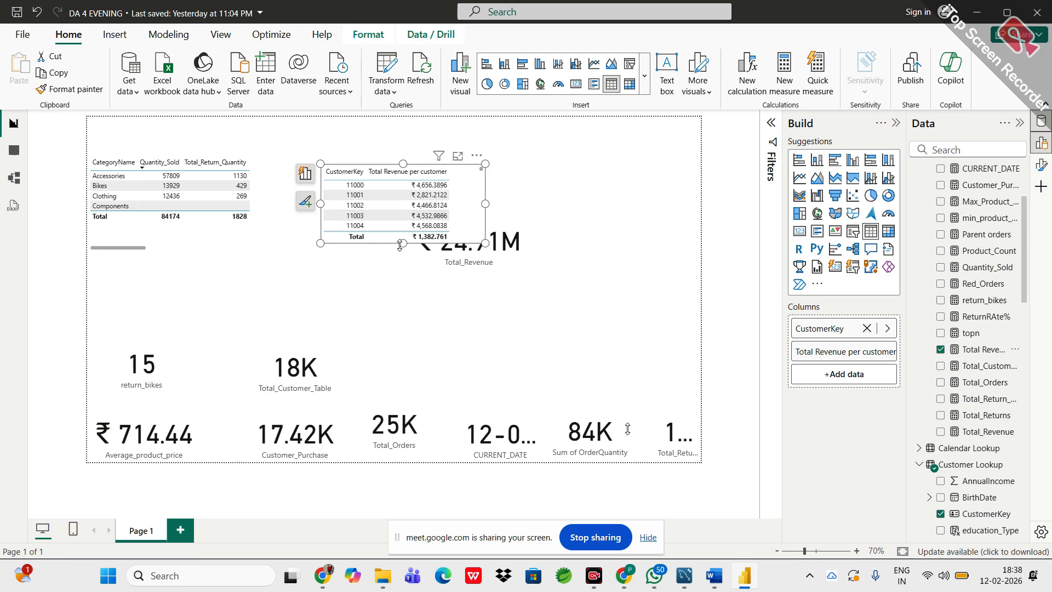
left_click_drag(403, 243, 403, 409)
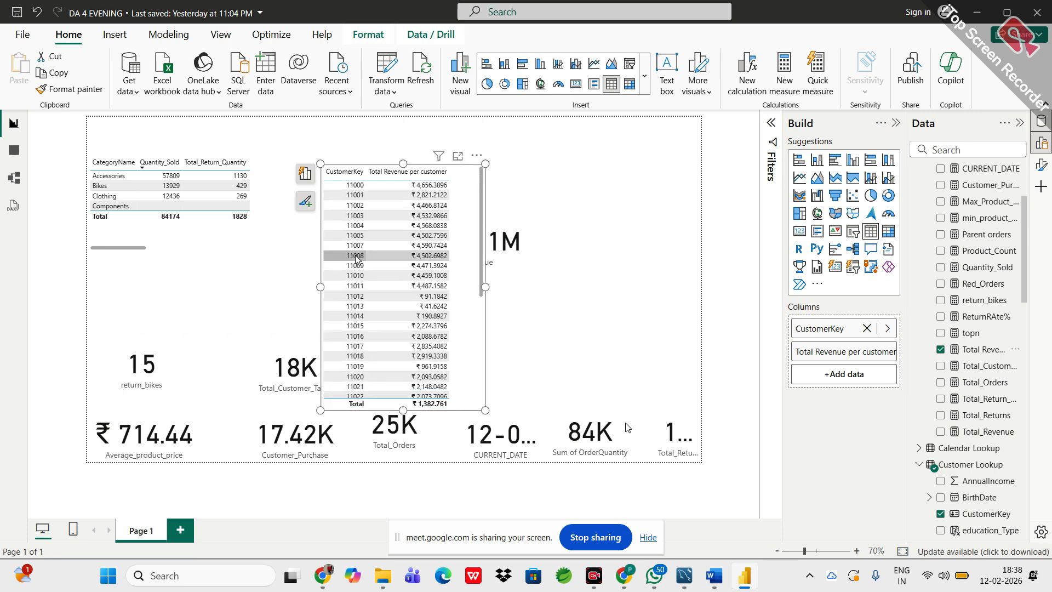
- Examine the revenue per customer for each CustomerKey in the new table
scroll(627, 426, "up", 1)
scroll(627, 427, "up", 5)
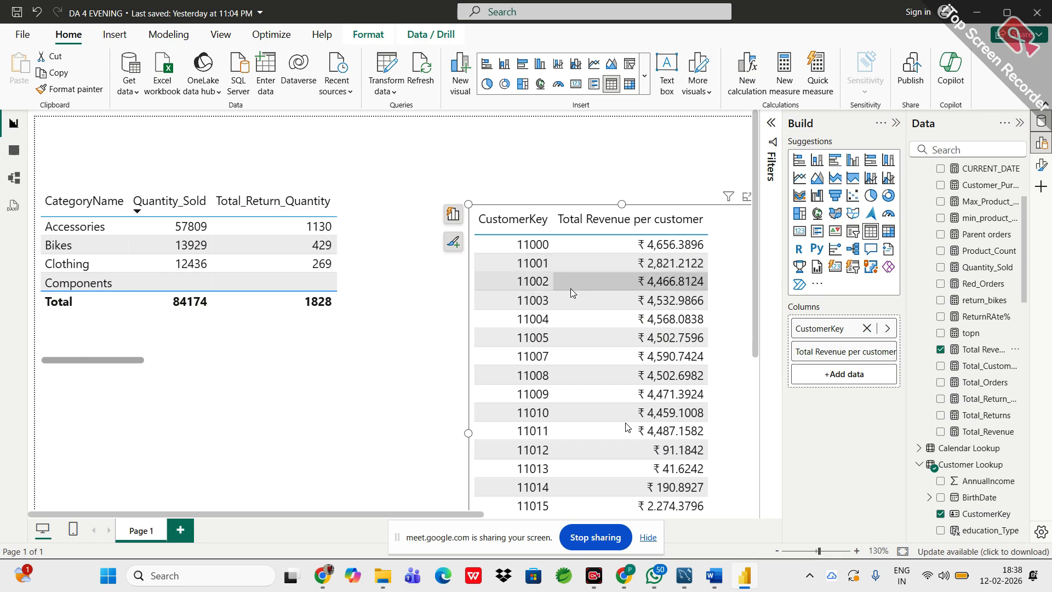
scroll(570, 288, "down", 2)
scroll(570, 289, "up", 2)
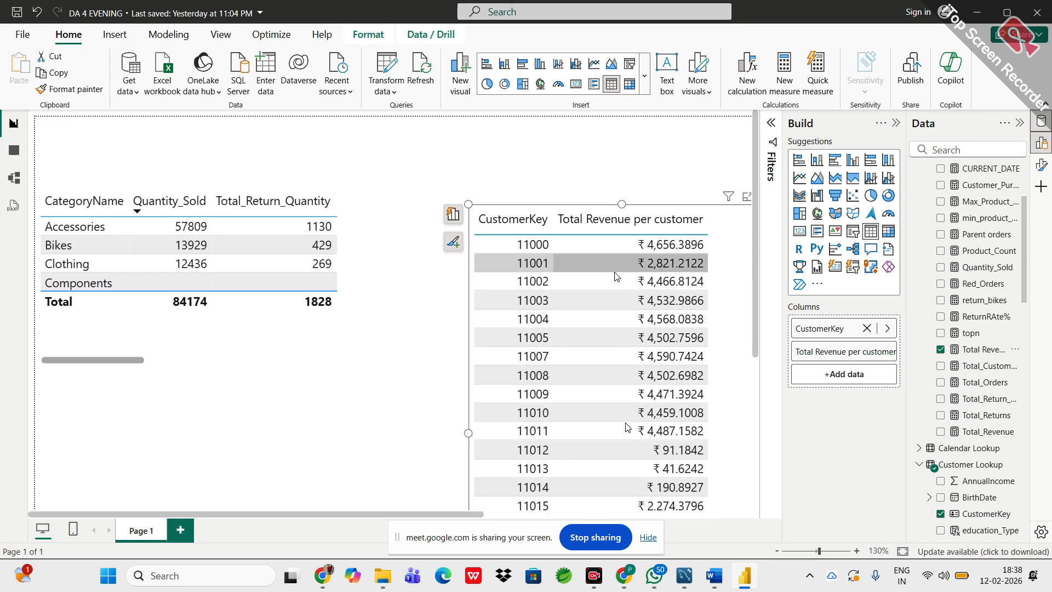
scroll(480, 318, "down", 3)
scroll(480, 318, "down", 8)
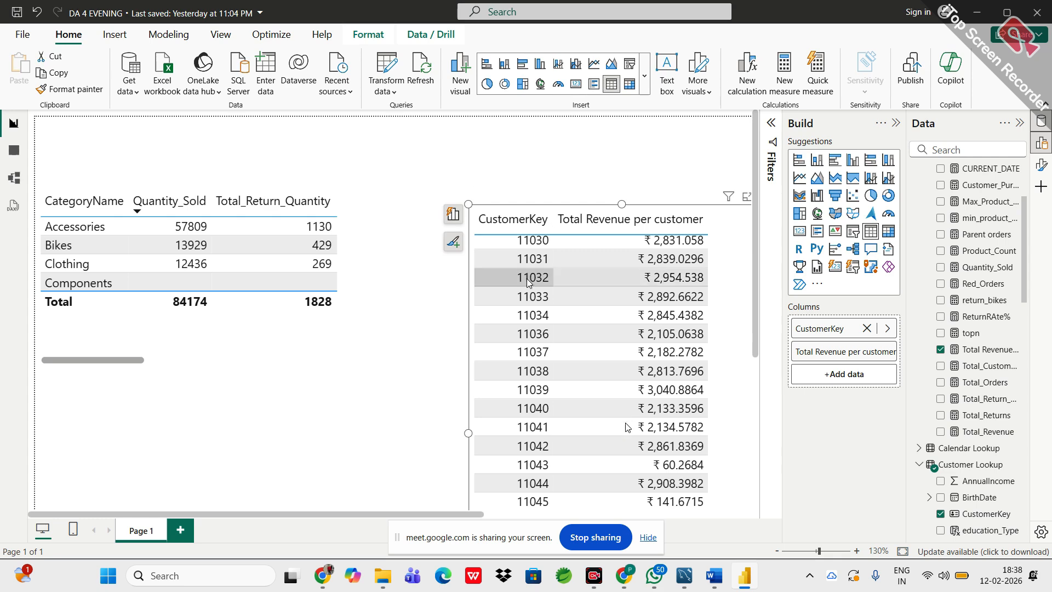
scroll(527, 278, "down", 1)
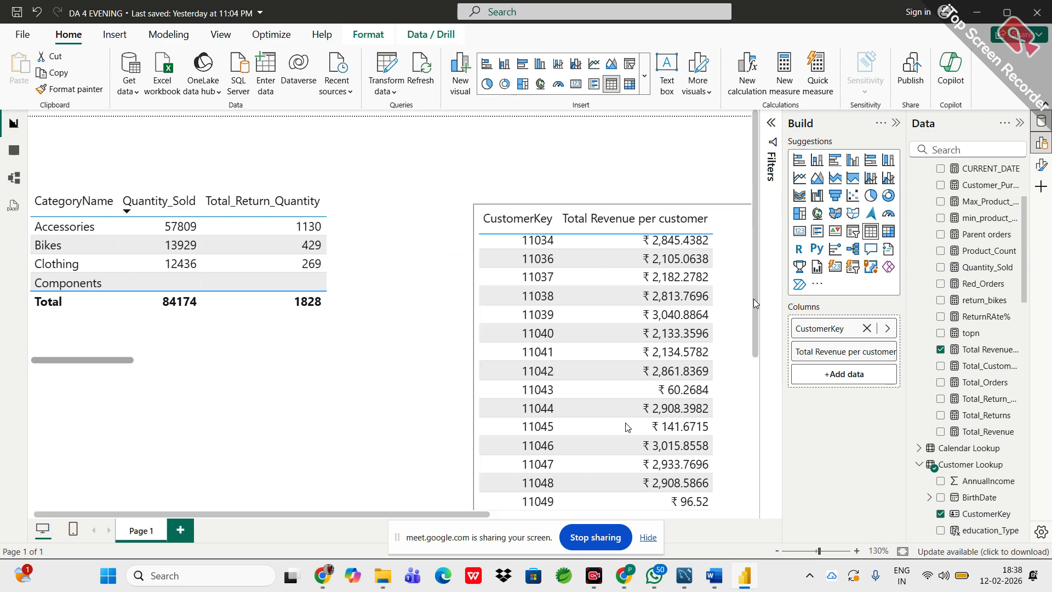
- Shorten the revenue per customer table, place it near the category table, and move the Total_Revenue card farther right
scroll(754, 298, "down", 5)
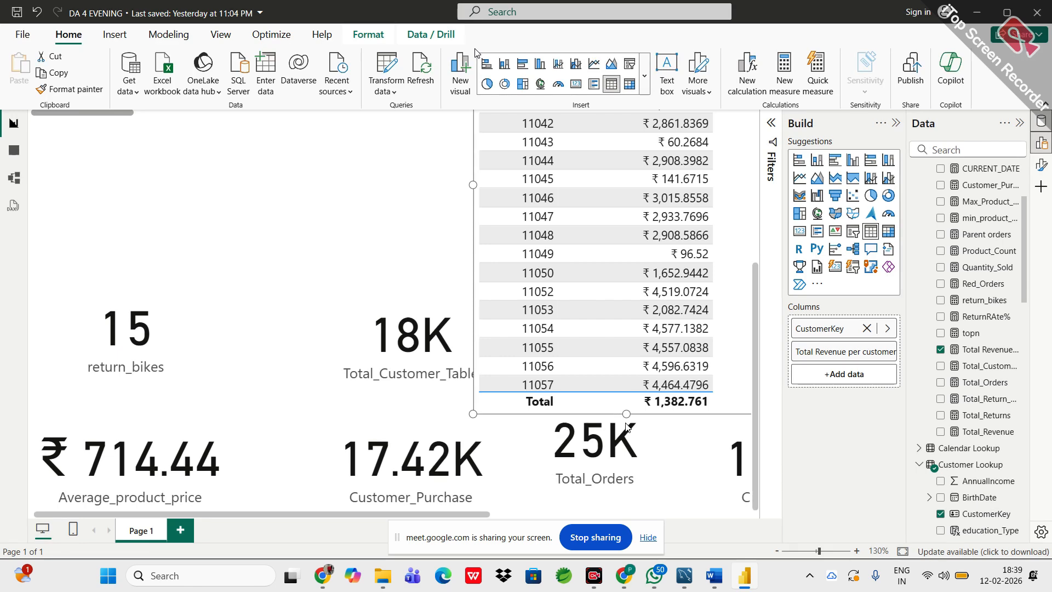
left_click_drag(488, 208, 183, 327)
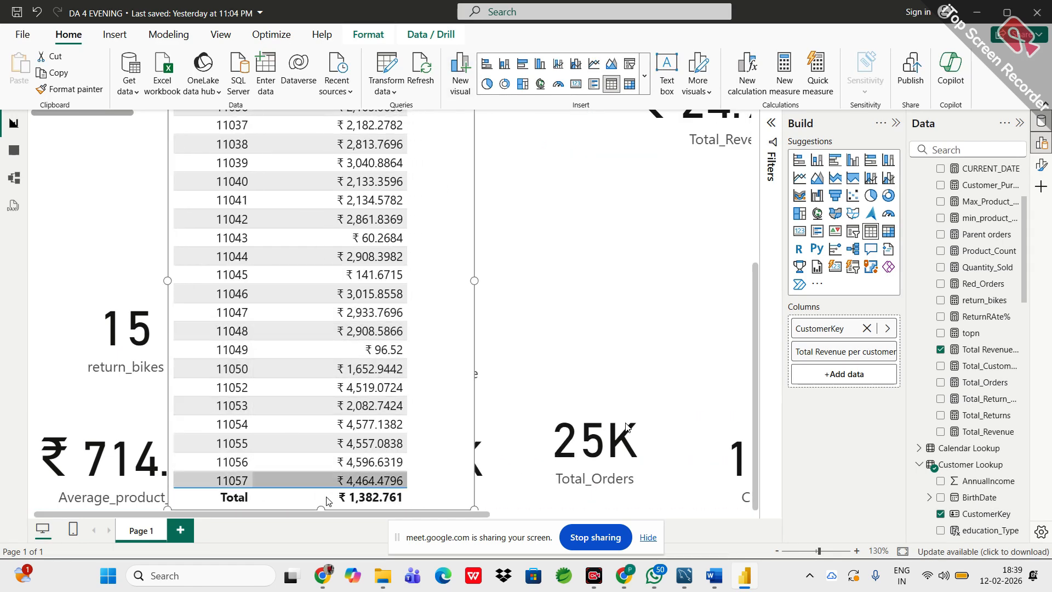
left_click_drag(321, 509, 321, 250)
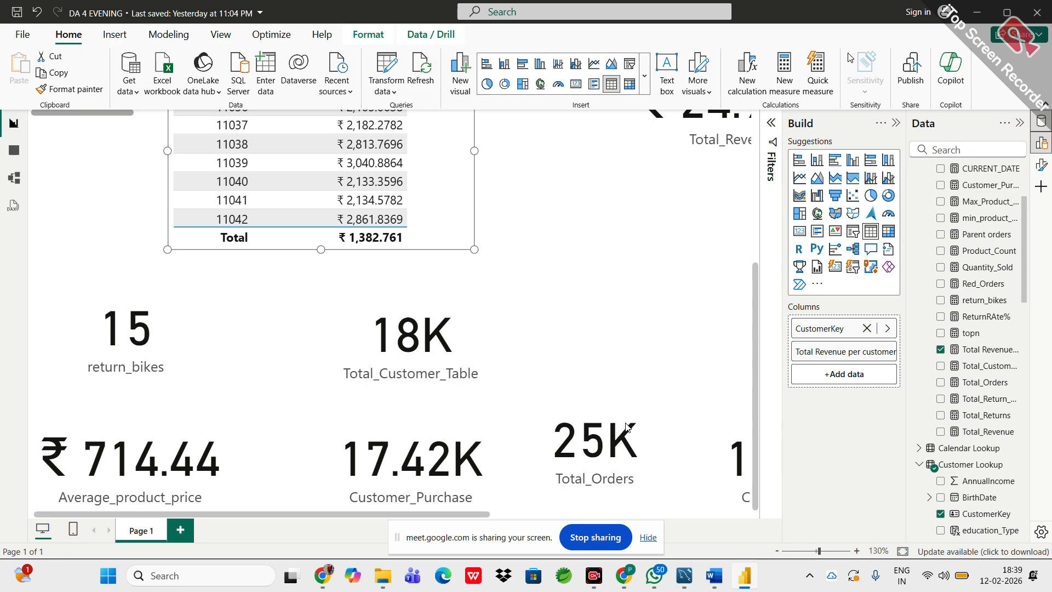
scroll(596, 264, "down", 4, "ctrl")
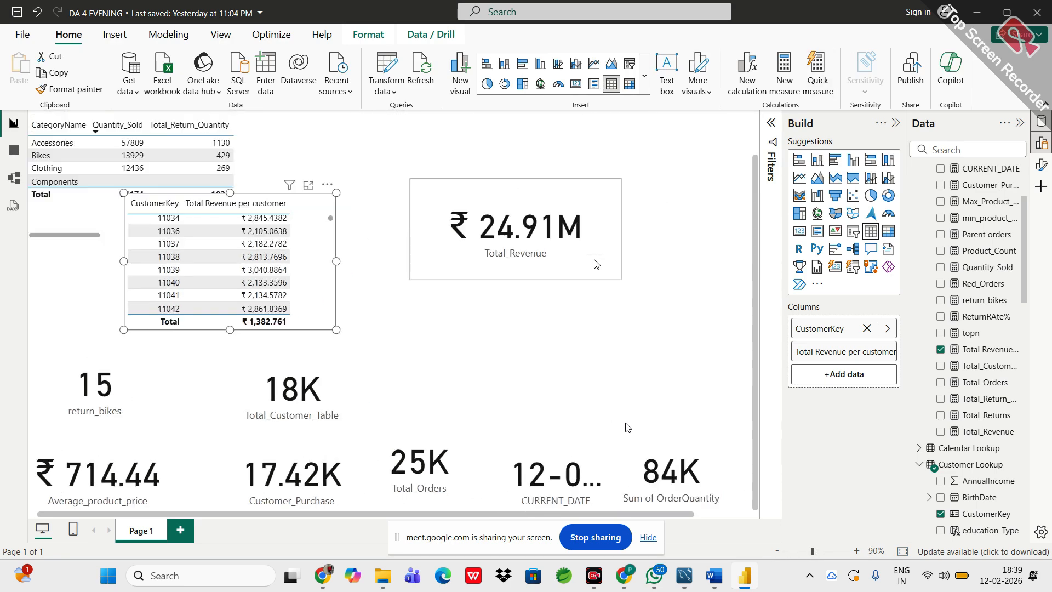
left_click_drag(426, 267, 548, 281)
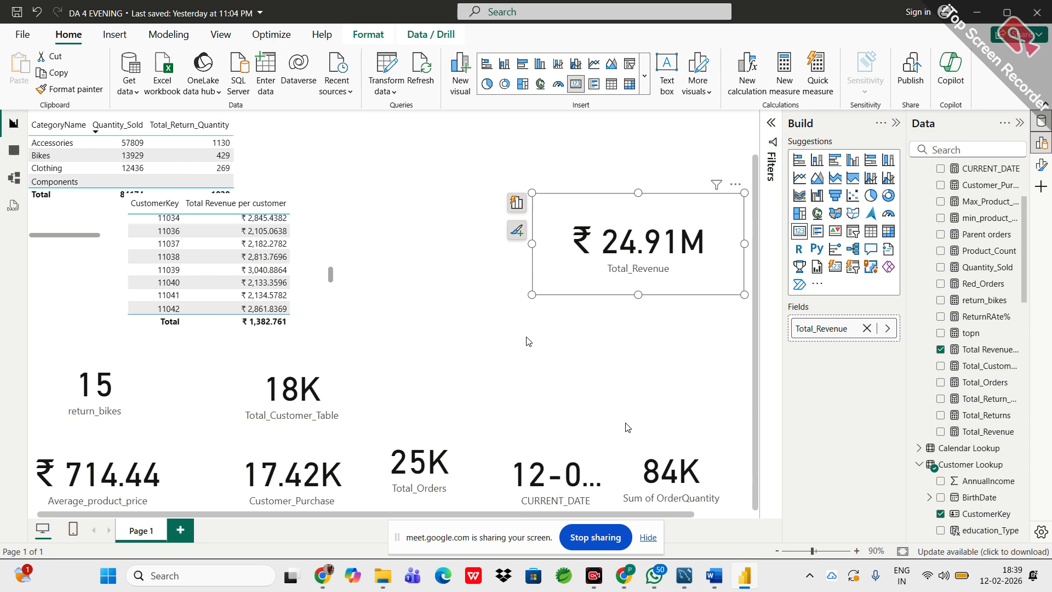
right_click(476, 345)
scroll(476, 345, "down", 1, "ctrl")
scroll(369, 305, "down", 2, "ctrl")
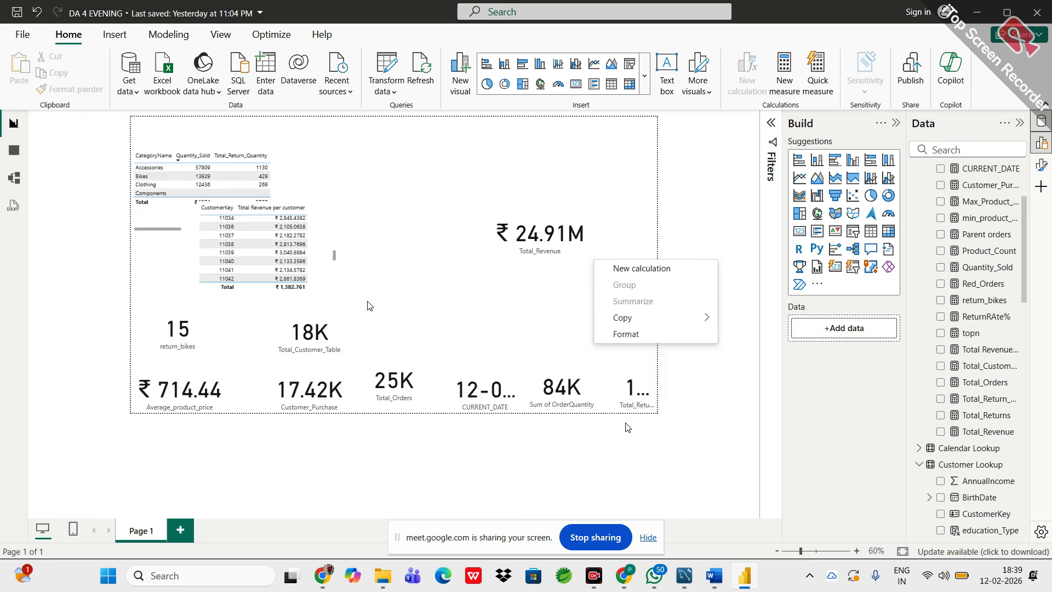
right_click(369, 305)
scroll(396, 279, "up", 3, "ctrl")
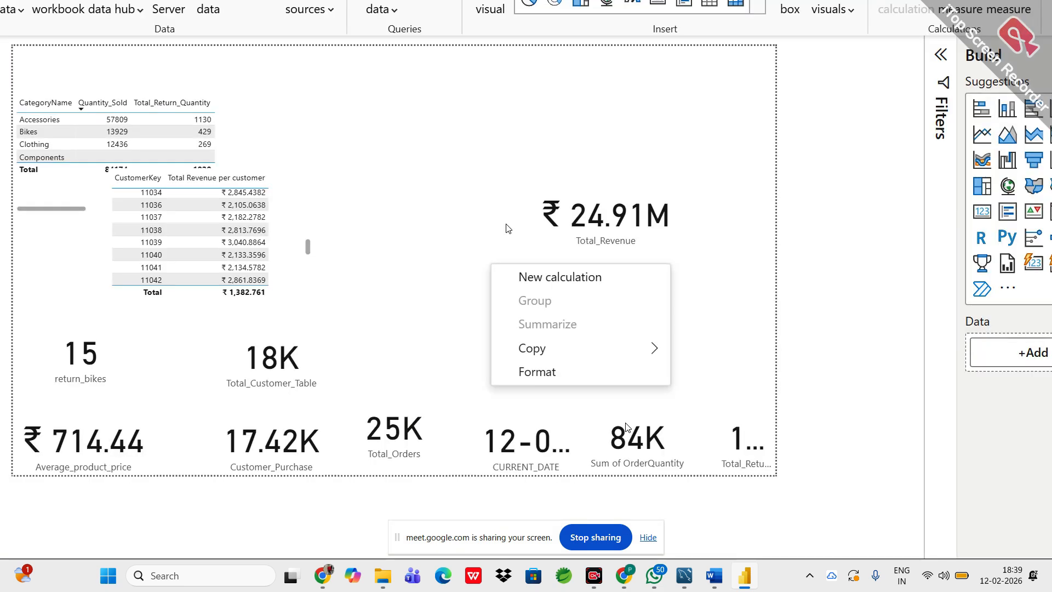
scroll(587, 21, "down", 1, "ctrl")
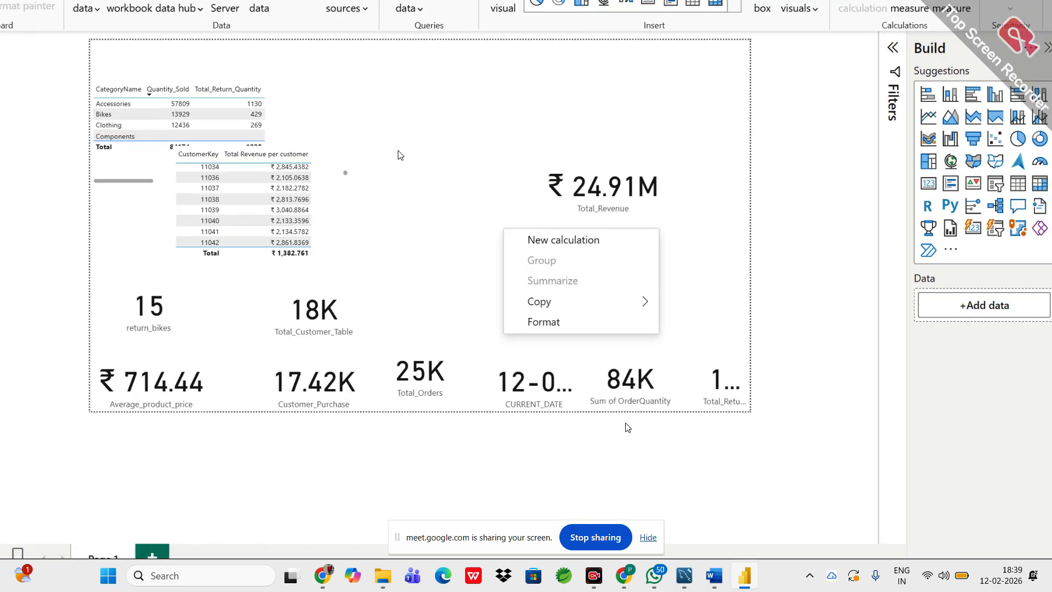
scroll(395, 172, "down", 1, "ctrl")
scroll(395, 172, "up", 2, "ctrl")
scroll(395, 173, "down", 2, "ctrl")
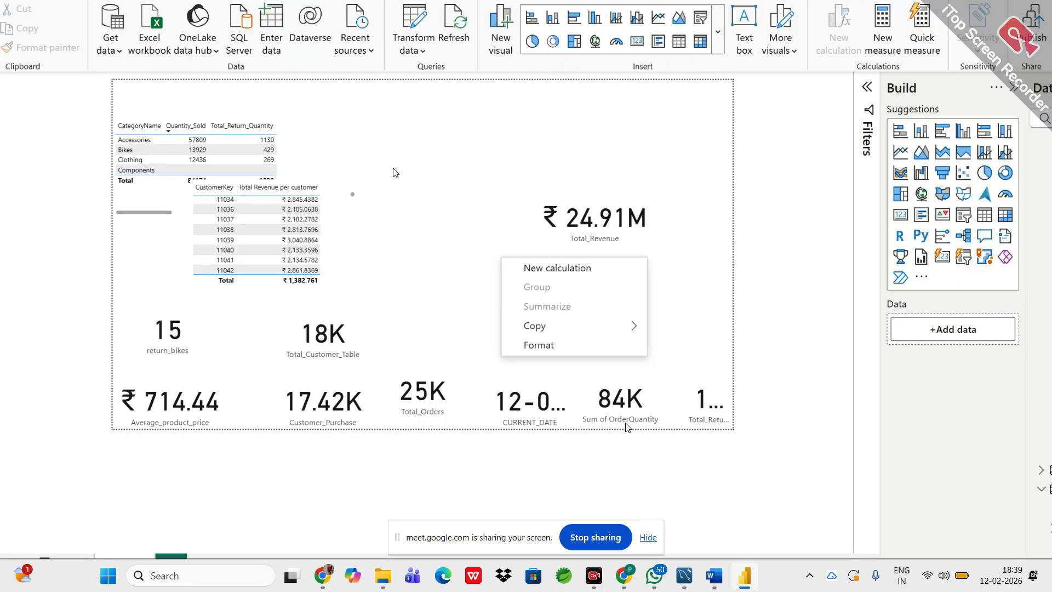
scroll(396, 173, "up", 3, "ctrl")
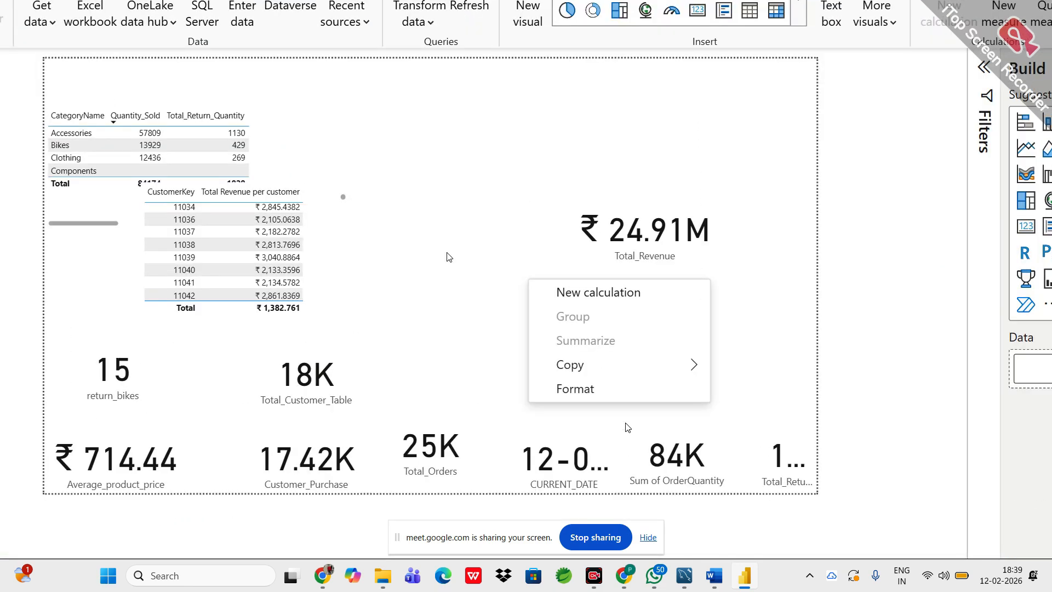
left_click(626, 424)
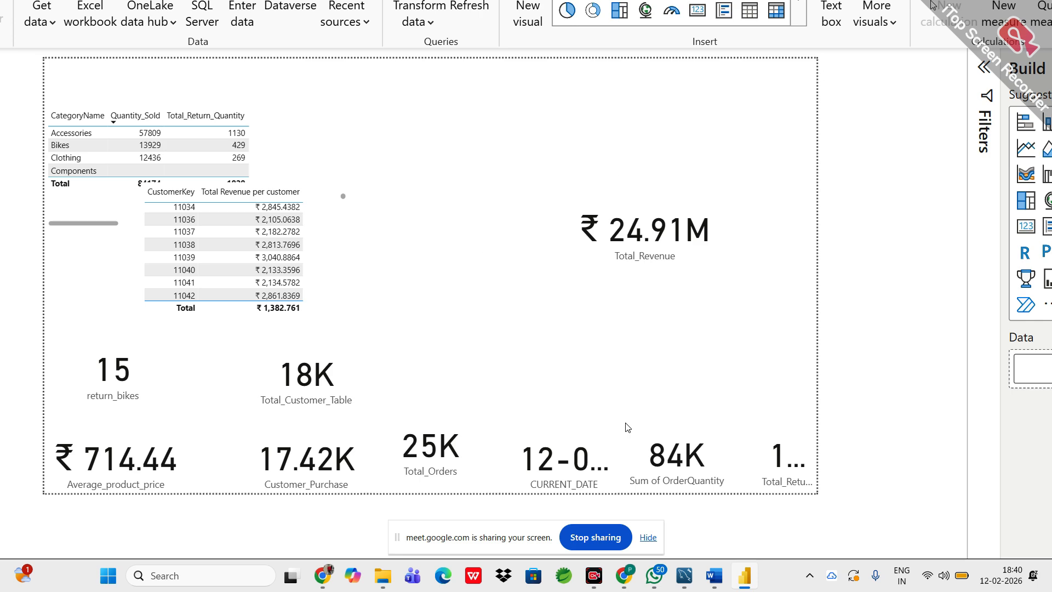
scroll(931, 2, "down", 2)
scroll(837, 272, "right", 3)
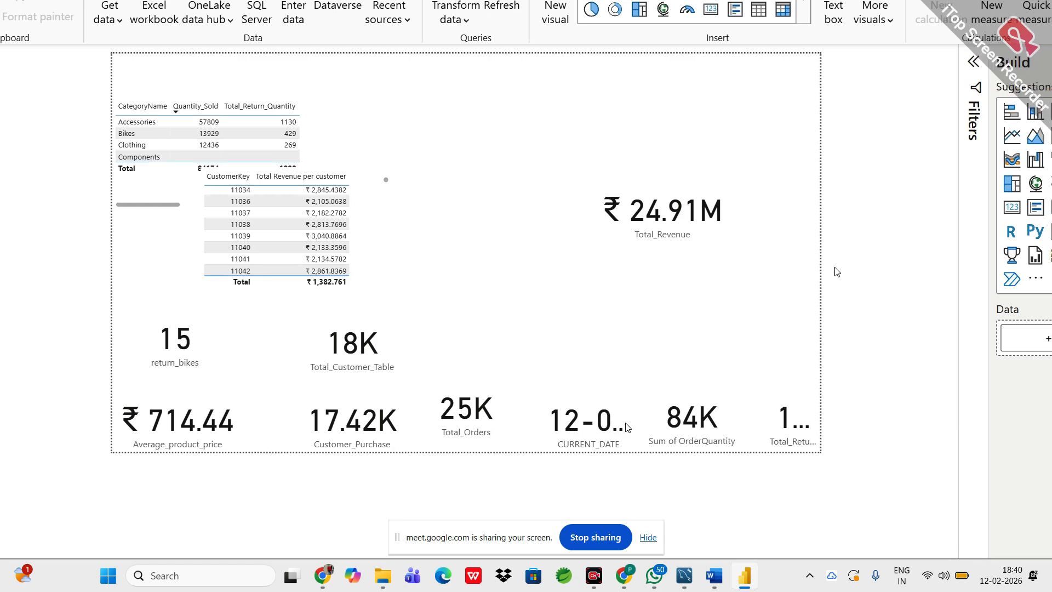
scroll(837, 272, "right", 3)
scroll(836, 270, "down", 1)
scroll(836, 270, "up", 2)
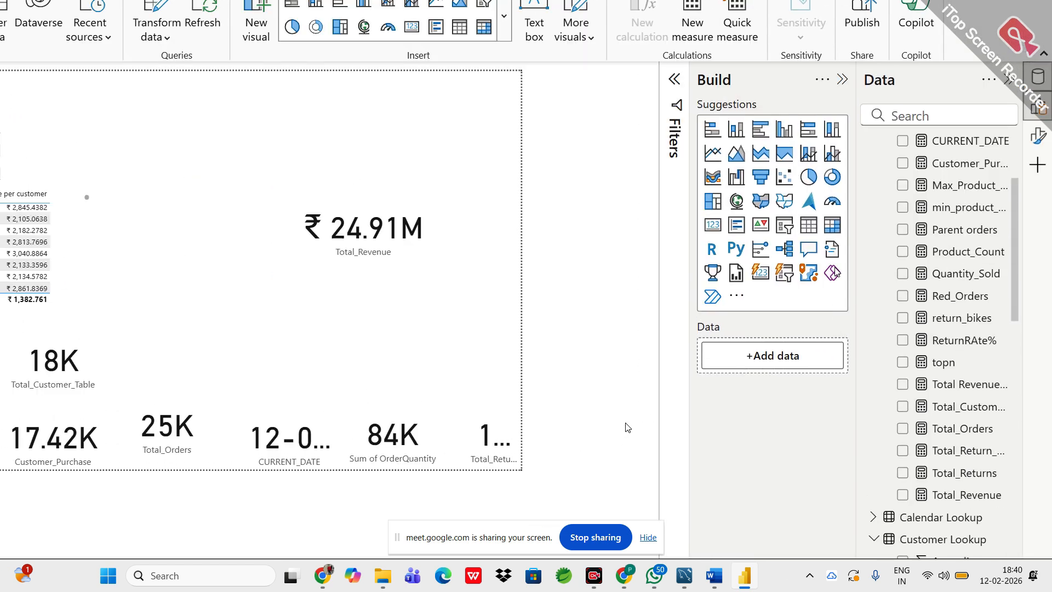
scroll(781, 18, "down", 3)
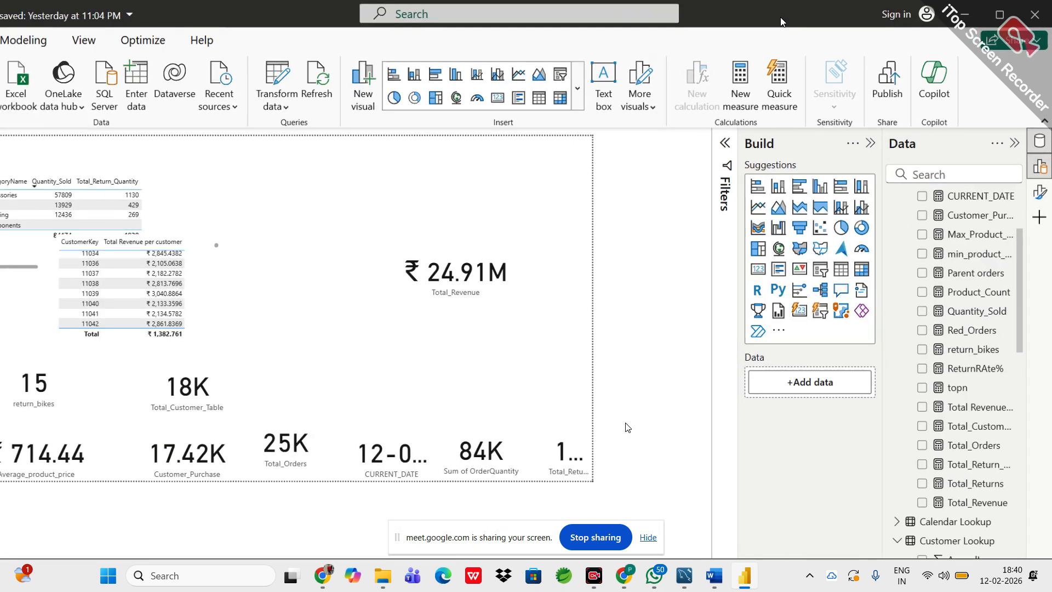
scroll(781, 18, "down", 3)
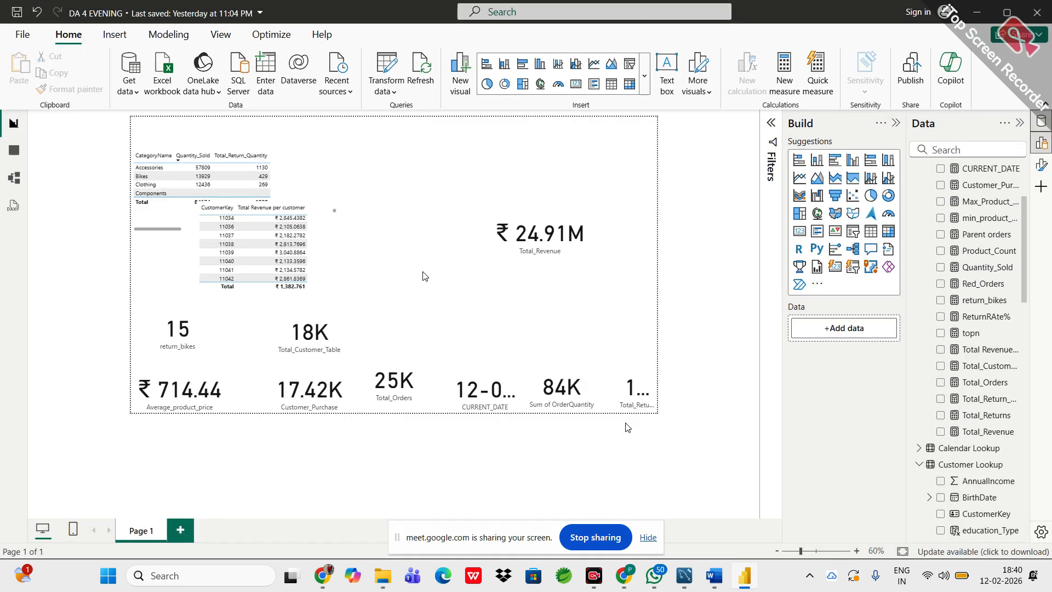
scroll(425, 275, "up", 2)
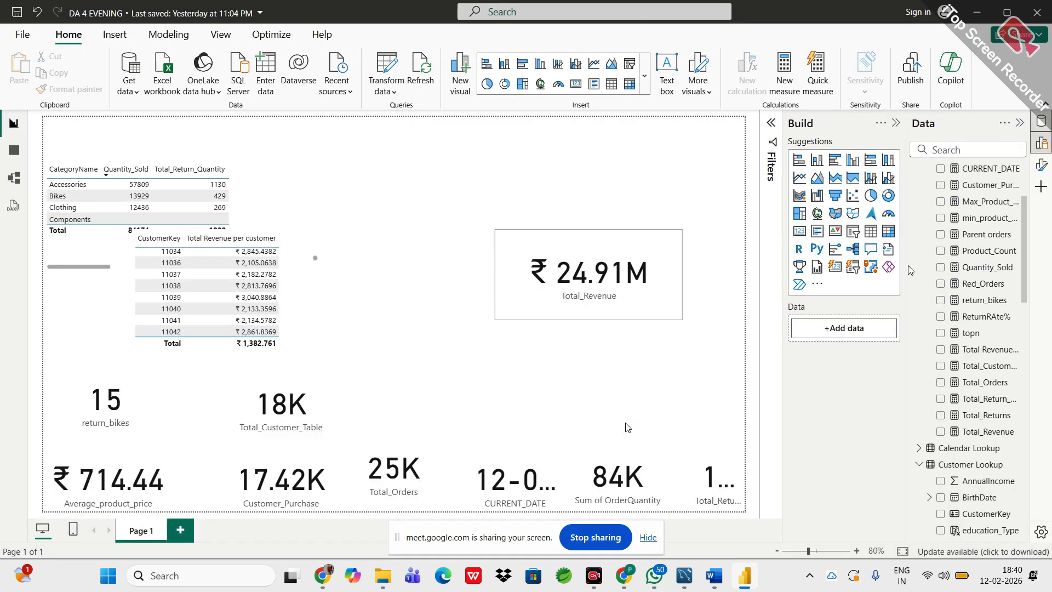
- Create a measure Weekend_Orders in Calculated_Measures, starting with CALCULATE and using [Total_Orders] as its expression
scroll(945, 274, "up", 3)
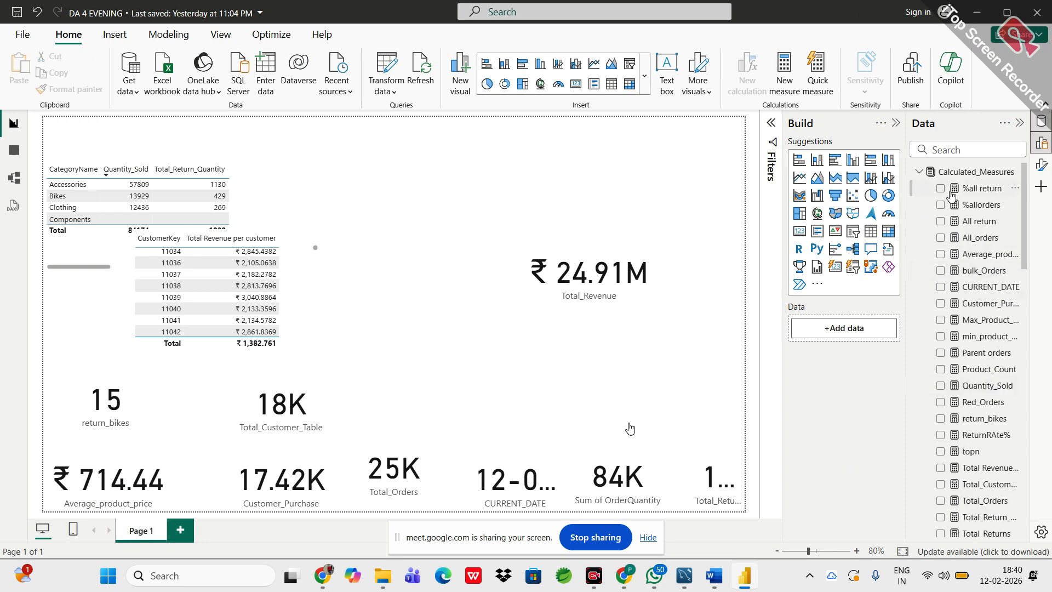
right_click(949, 172)
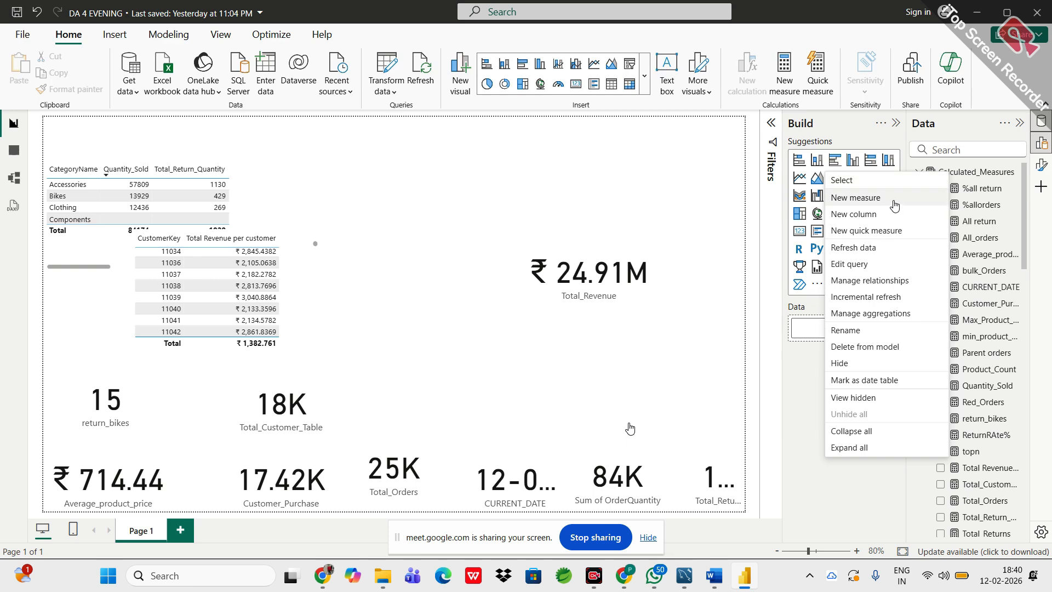
key("Escape")
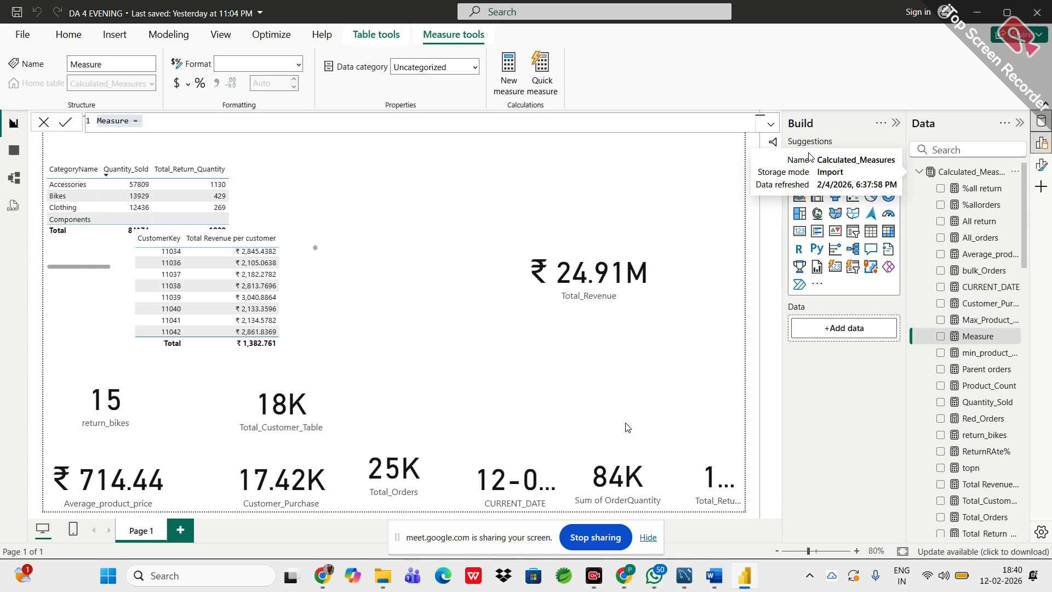
key("BackSpace")
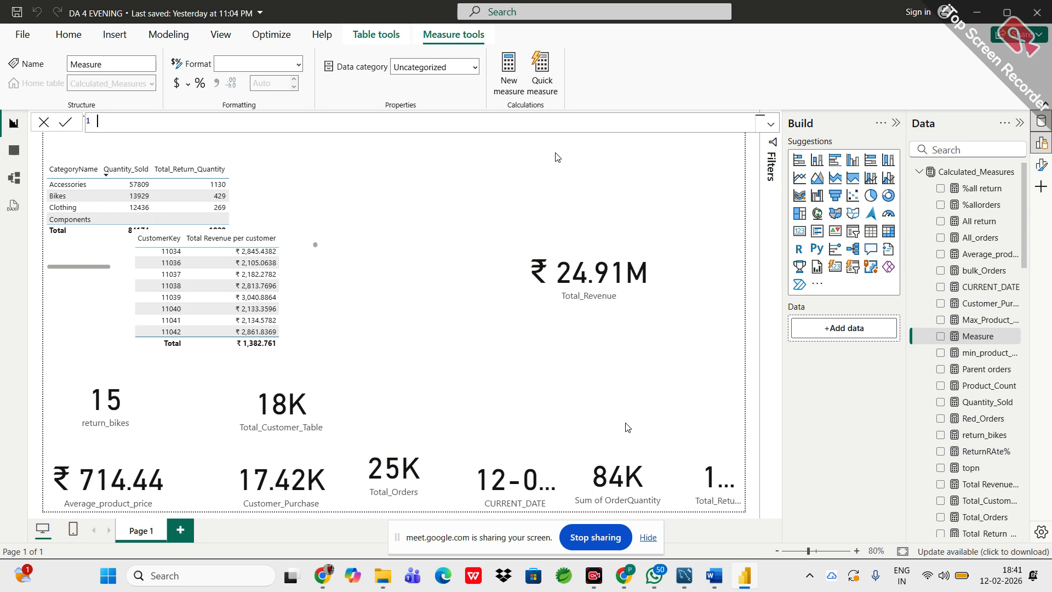
type("Weekend_Orders =CALCULATE(")
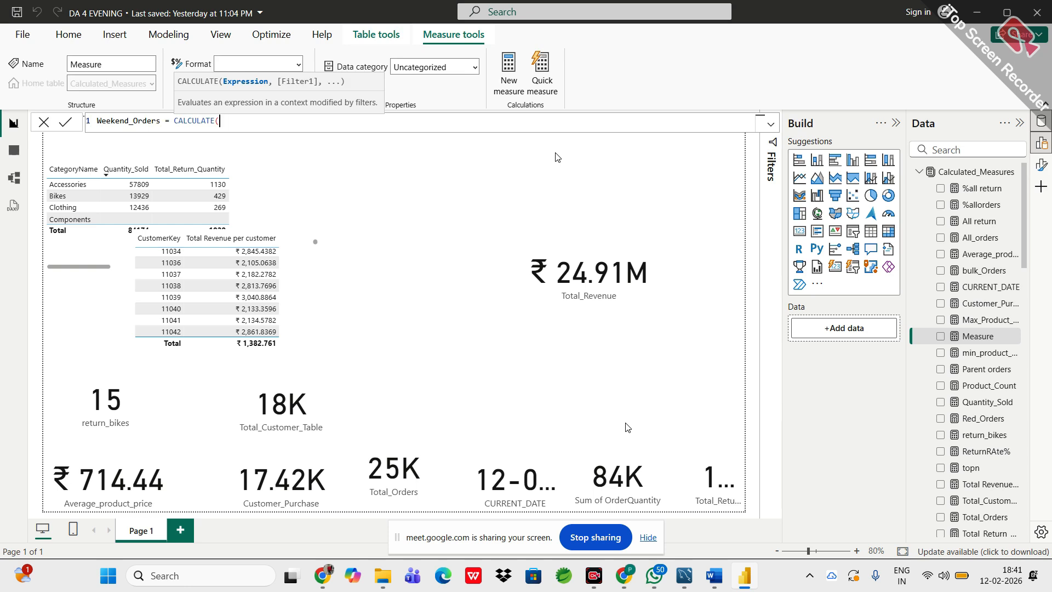
type("tota")
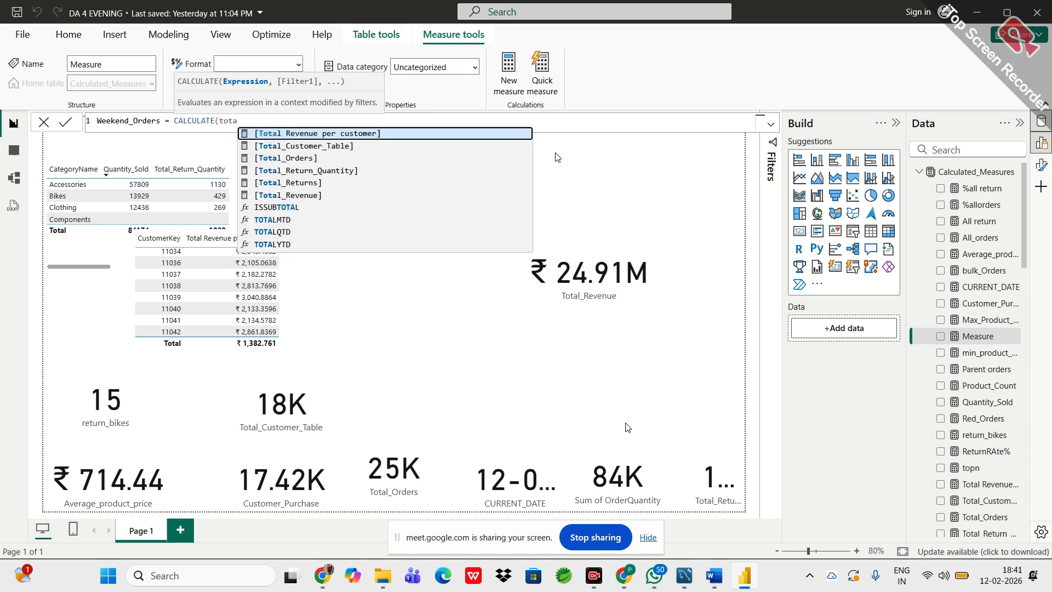
key("Down")
key("Down")
key("Tab")
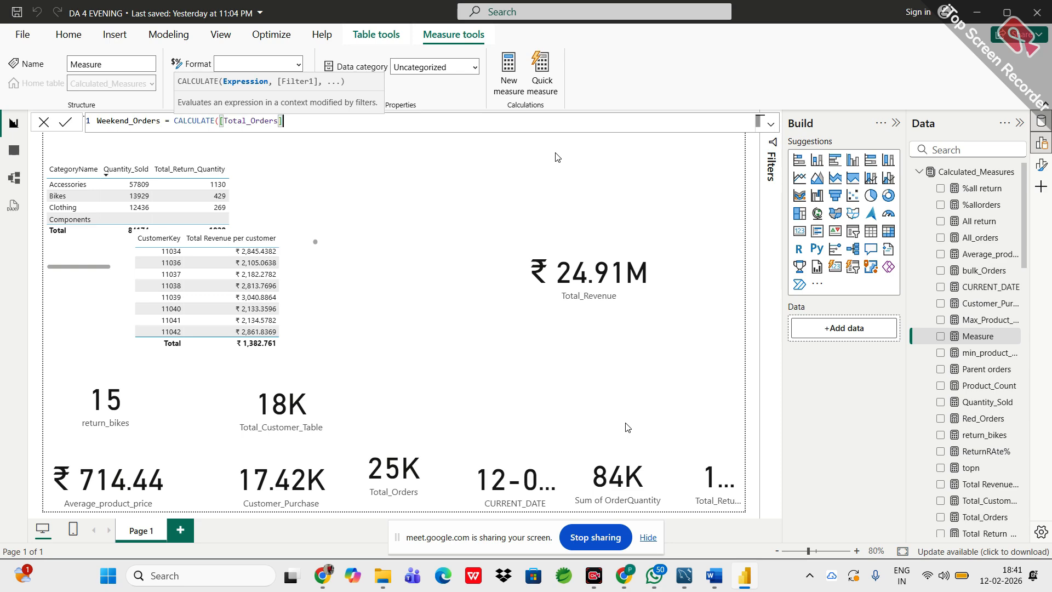
- Add the filter 'Calendar Lookup'[Weekday_Weekend]="Weekend" to the CALCULATE expression, close it and commit the measure
type(",")
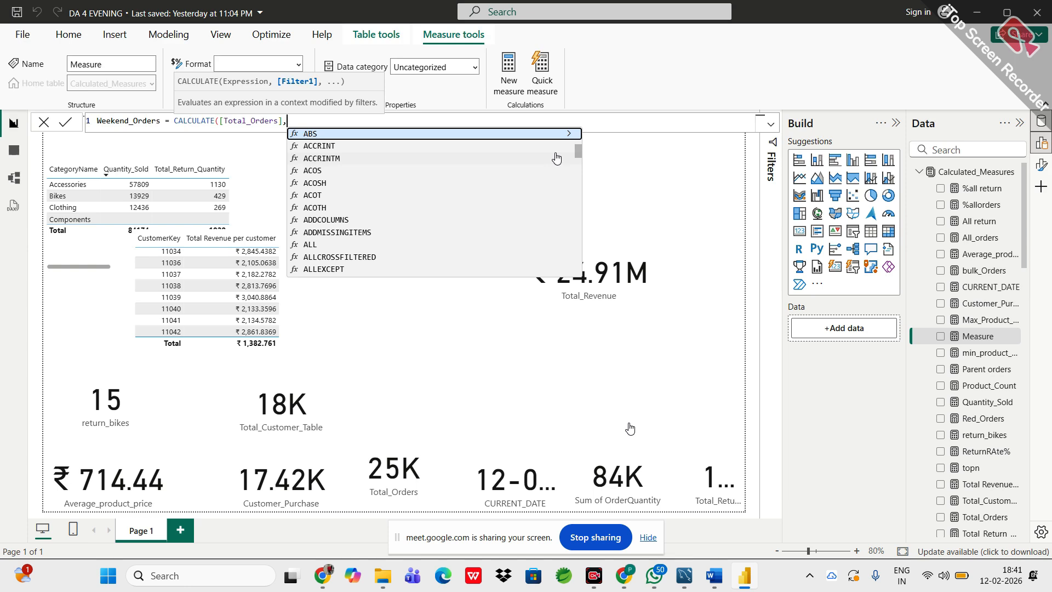
type("wee")
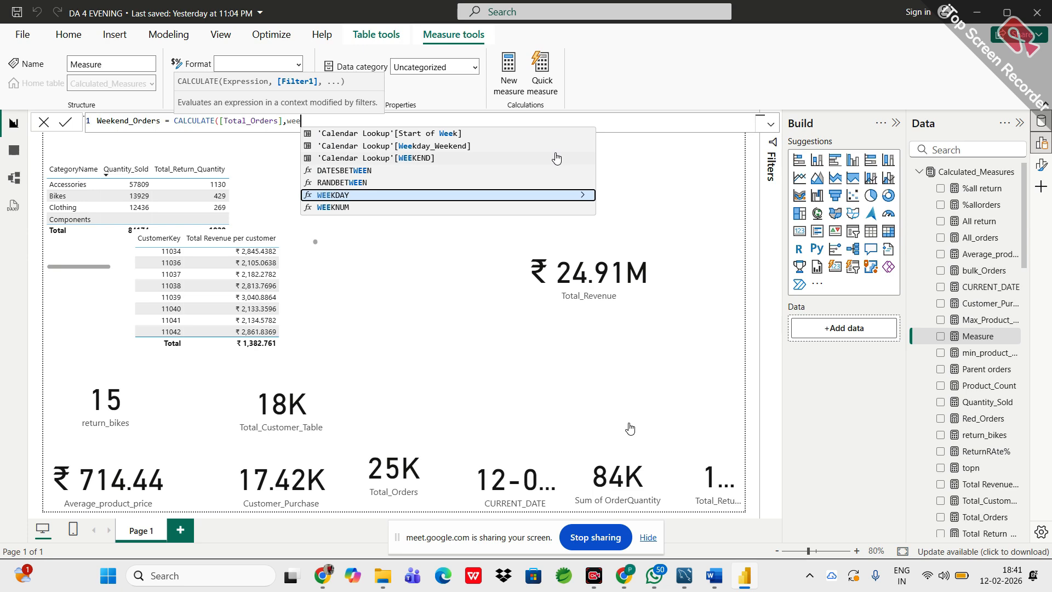
key("Up")
key("Up")
key("Up")
key("Up")
key("Tab")
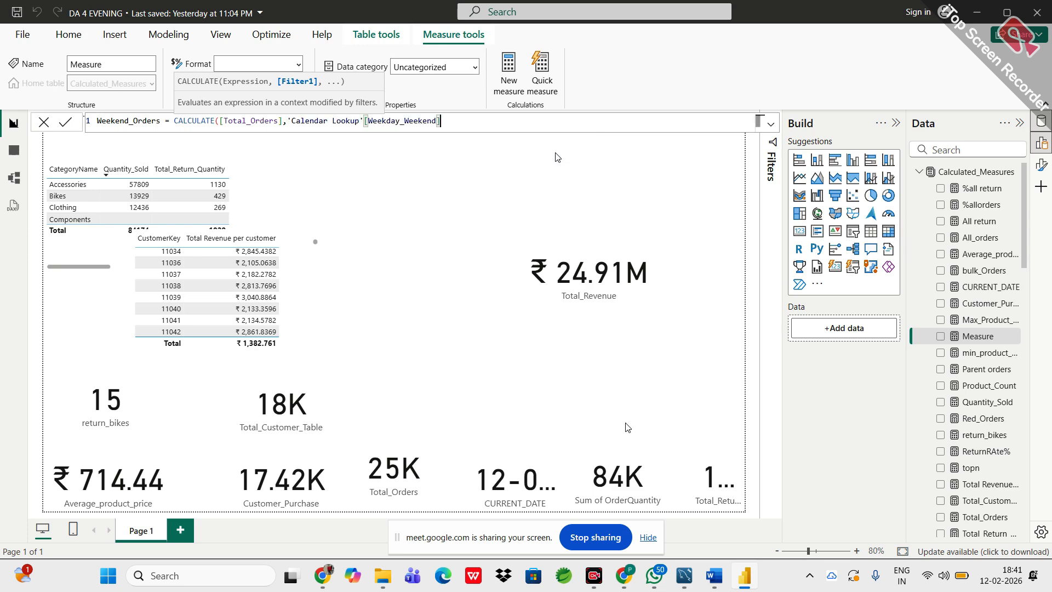
type("=\"Weekend\")")
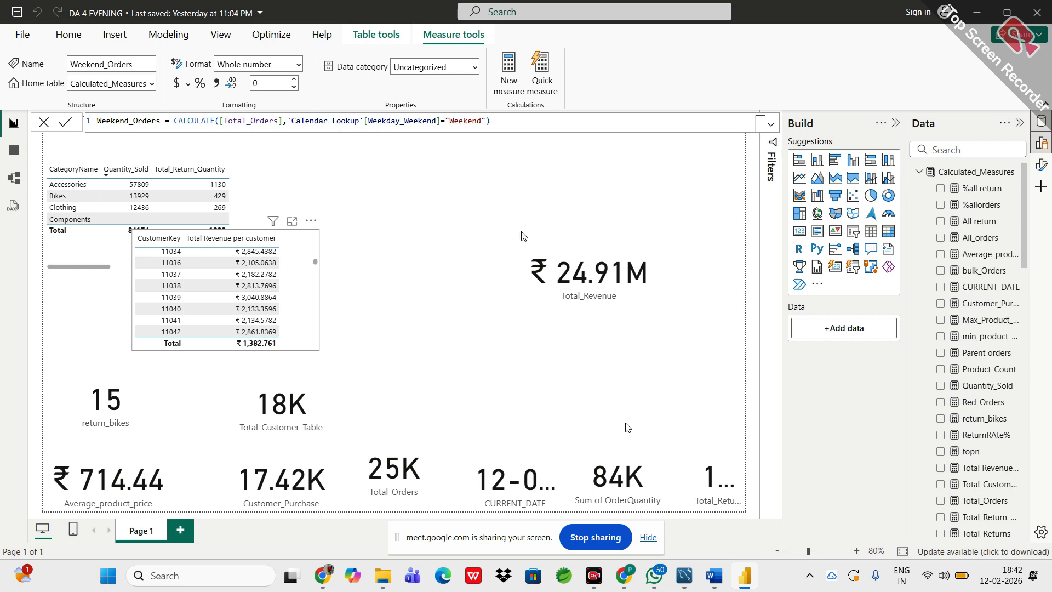
- Move the revenue per customer table clear of the category table and remove its CustomerKey column
left_click_drag(282, 325, 399, 264)
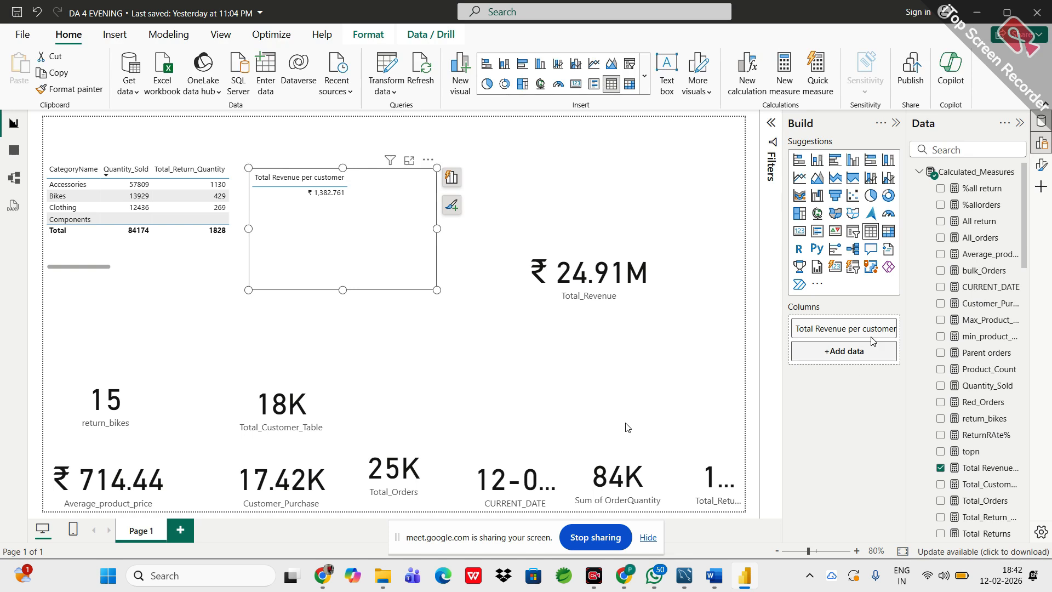
- Replace Total_Revenue with the Weekend_Orders measure in the card visual and dismiss the visual suggestions
left_click(673, 283)
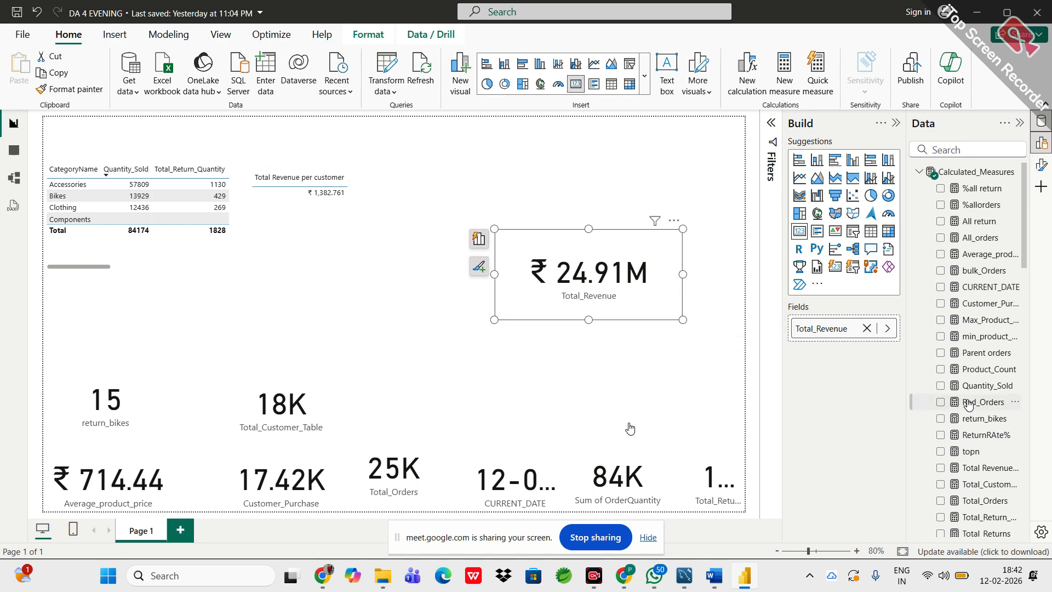
scroll(966, 403, "down", 4)
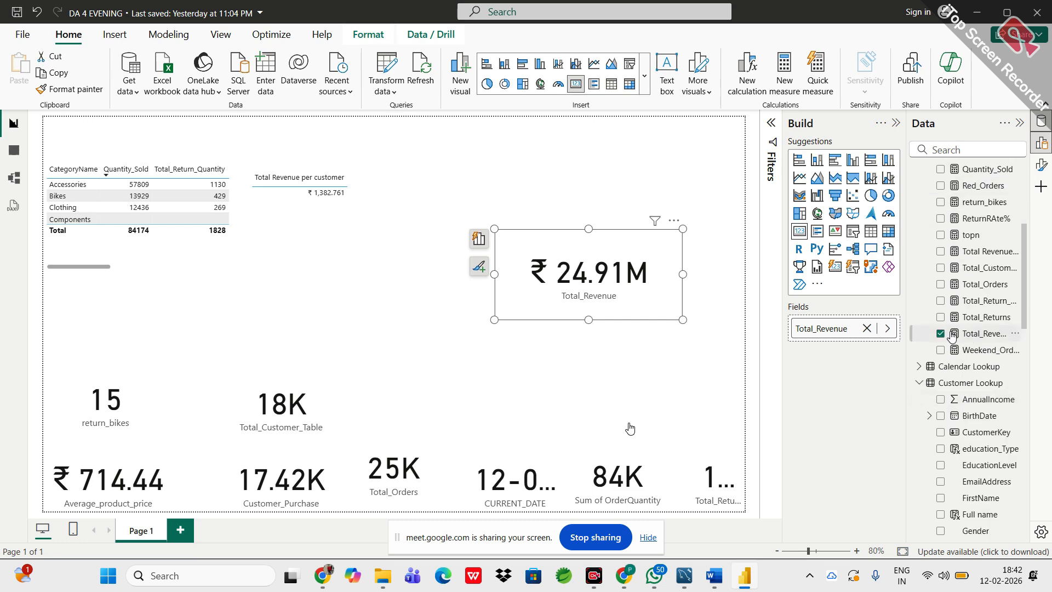
left_click(941, 334)
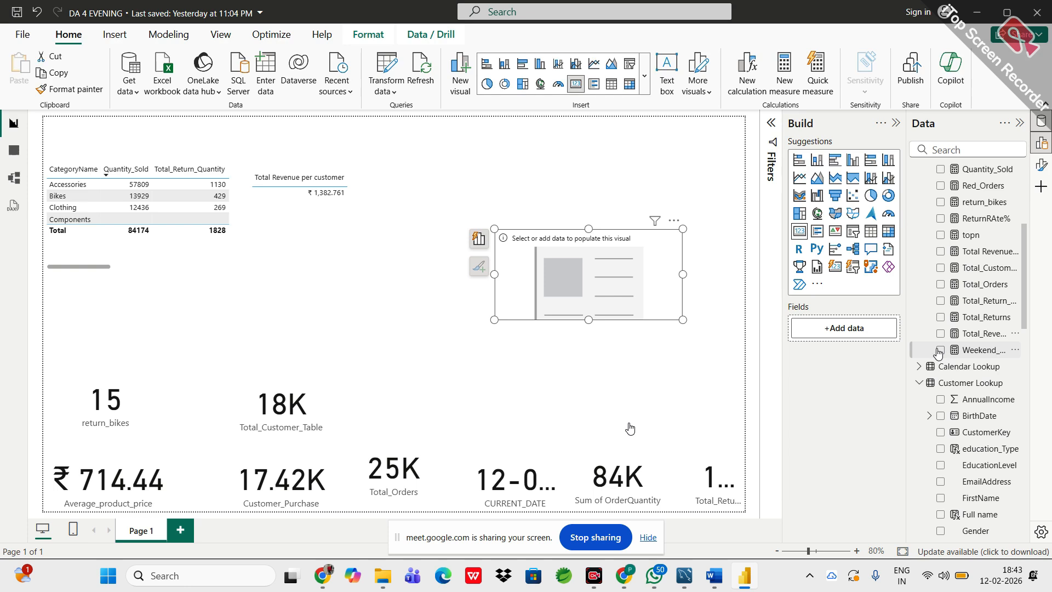
left_click(941, 350)
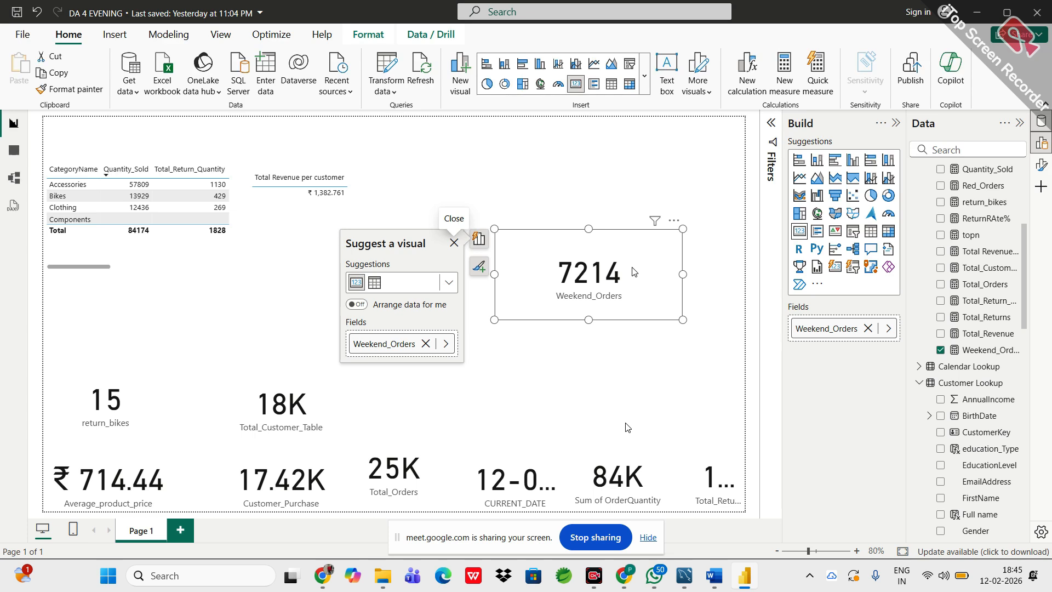
left_click(459, 183)
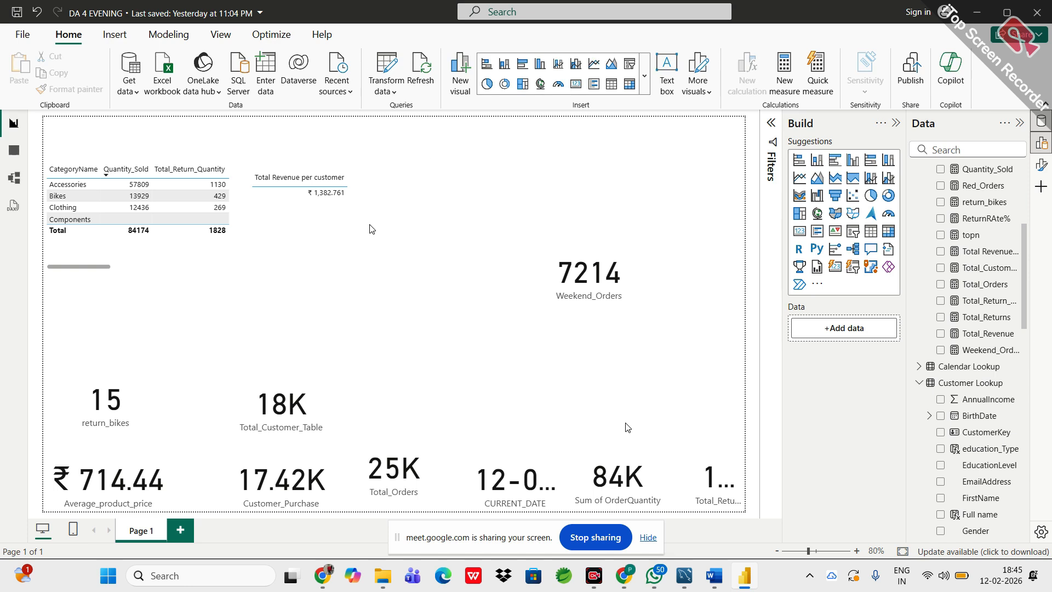
- Create a measure Total_cost_Price in the Calculated_Measures table and start its formula with SUMX
left_click(570, 305)
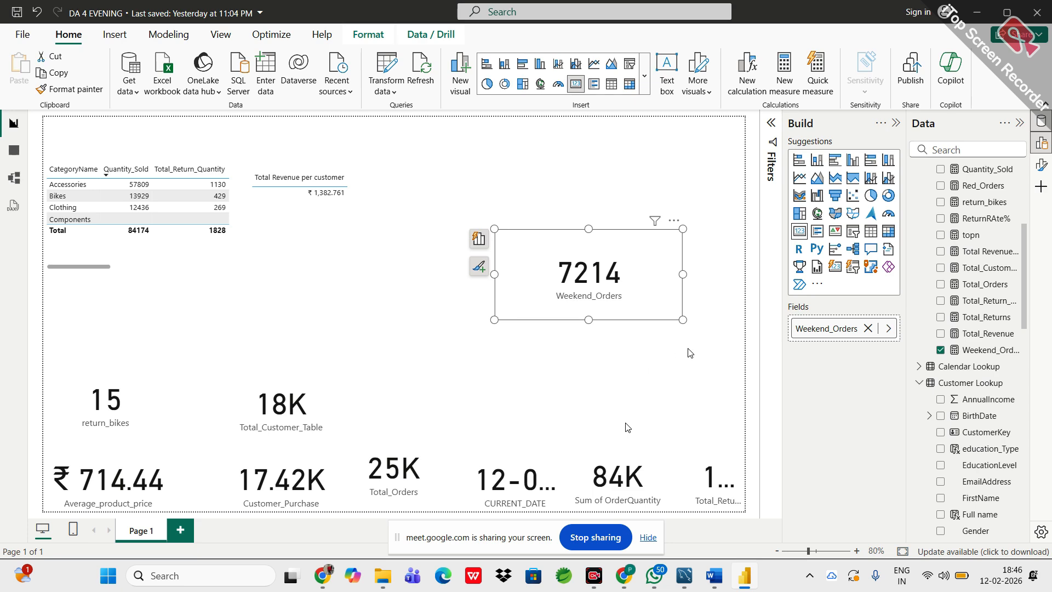
scroll(970, 265, "up", 4)
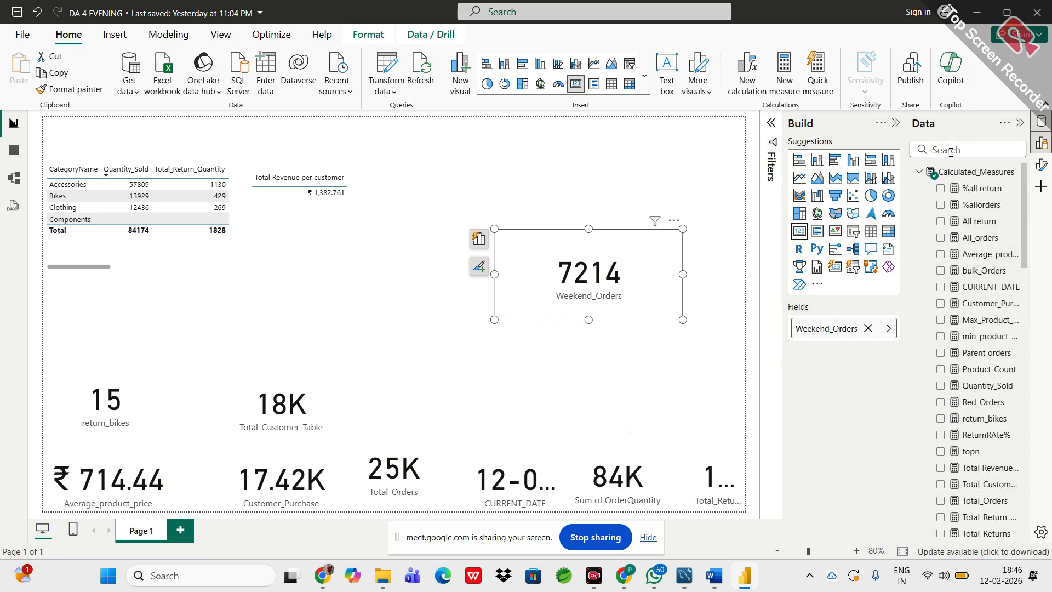
right_click(949, 182)
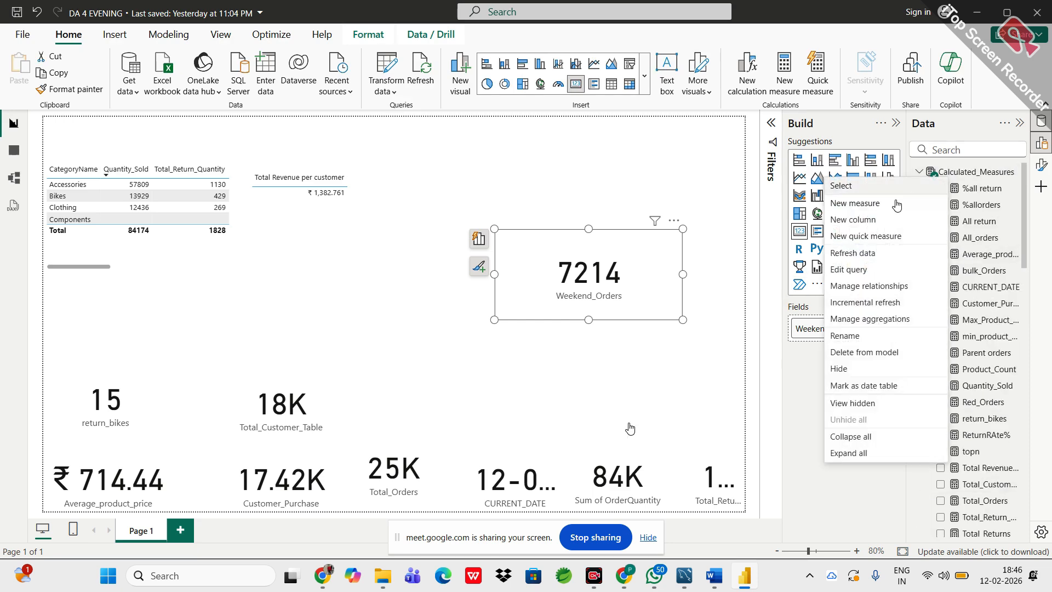
key("Escape")
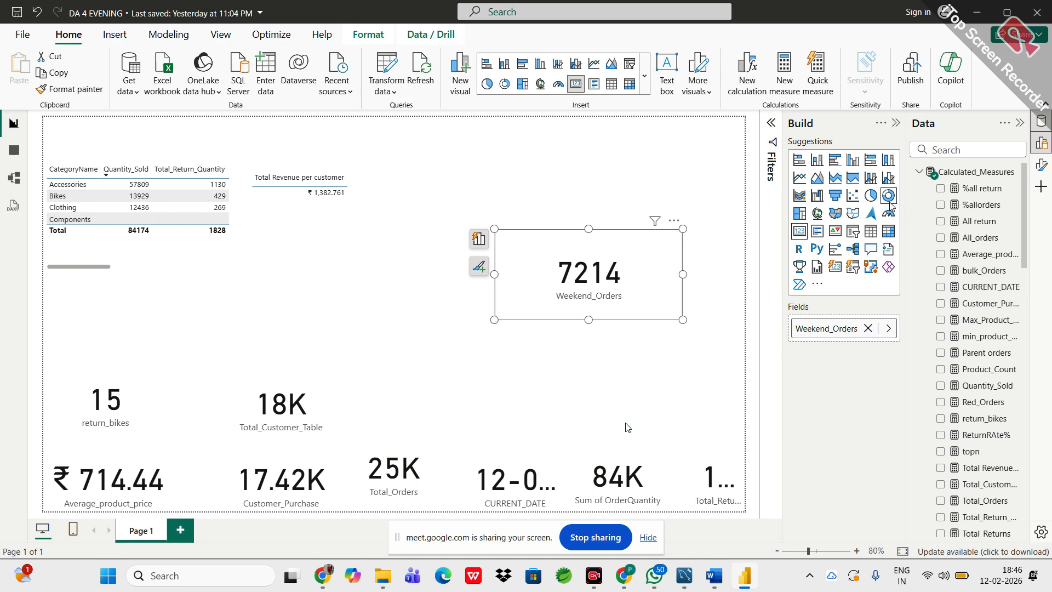
key("ctrl+s")
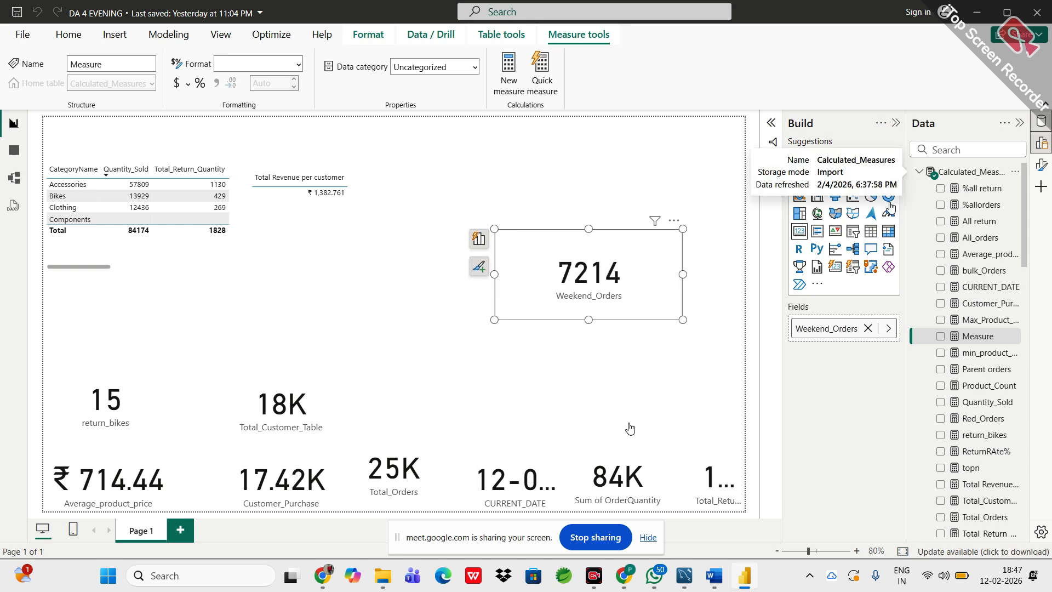
key("BackSpace")
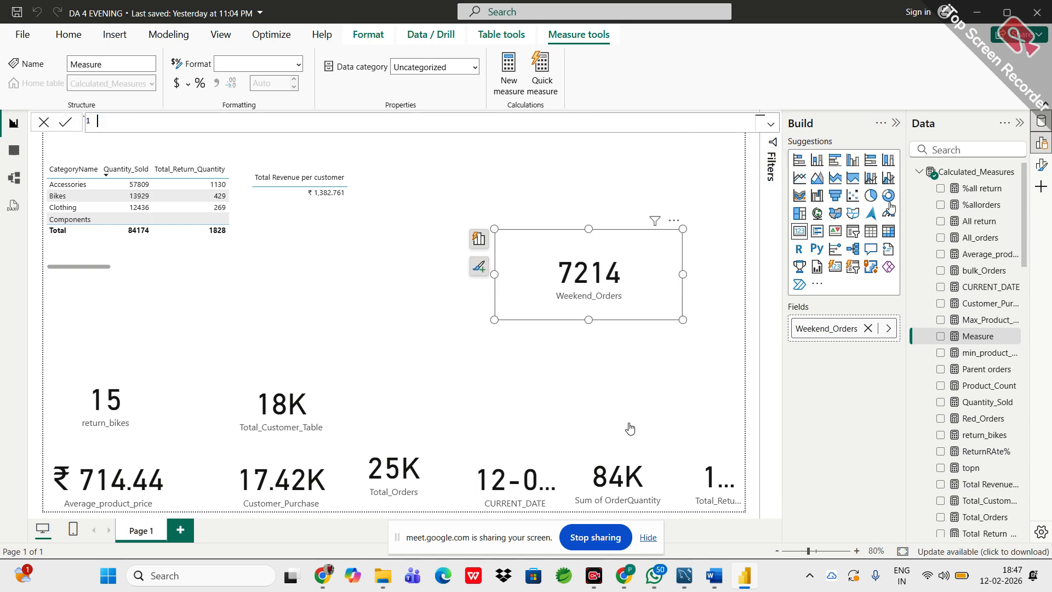
type("Total_cost_")
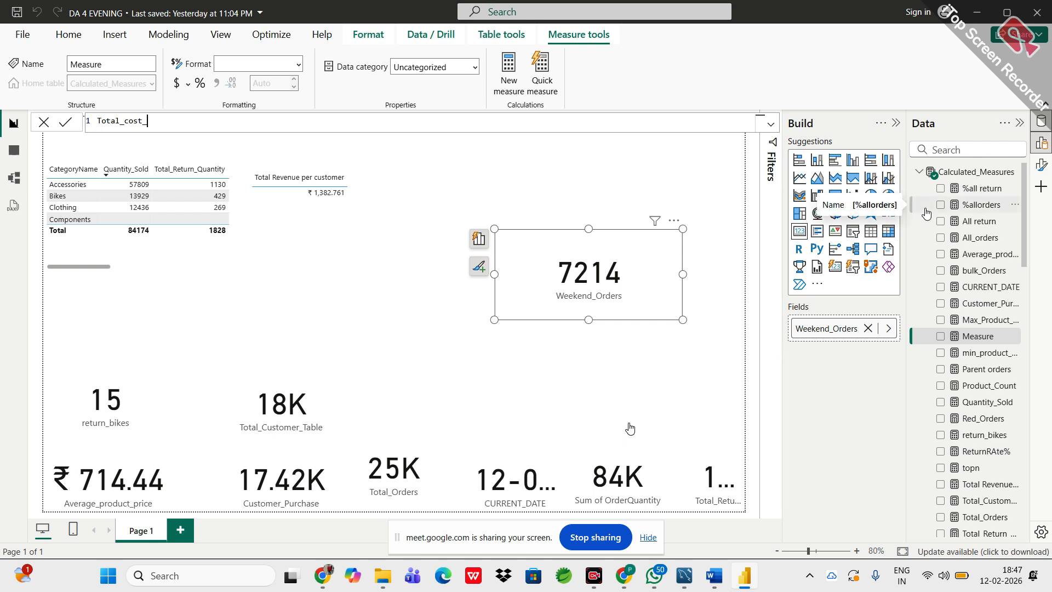
type("Price =")
type("SUMX(")
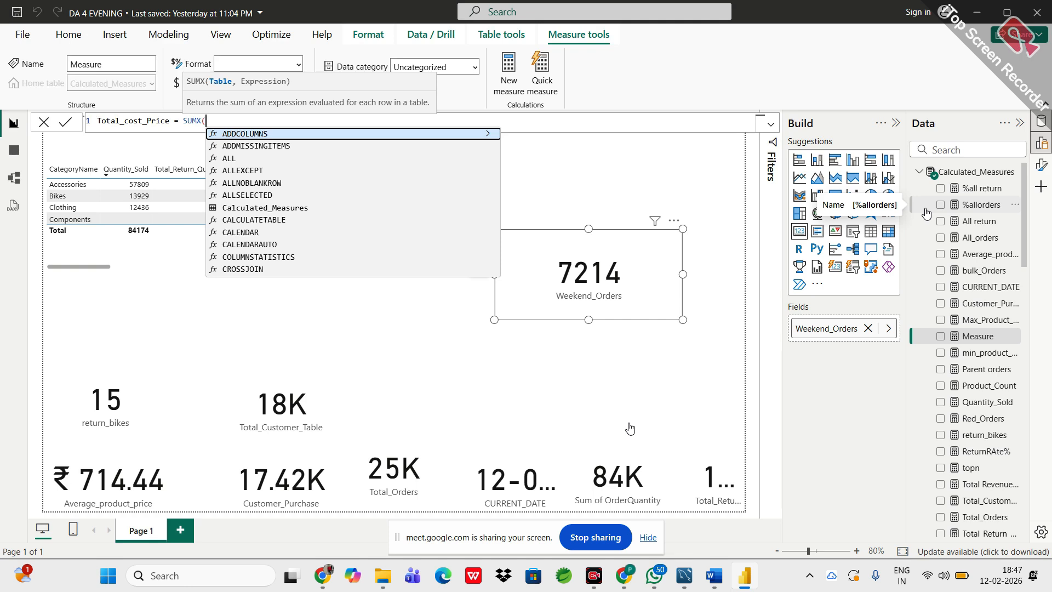
- Enter Sales_fact_Table as the table argument of SUMX
type("slae")
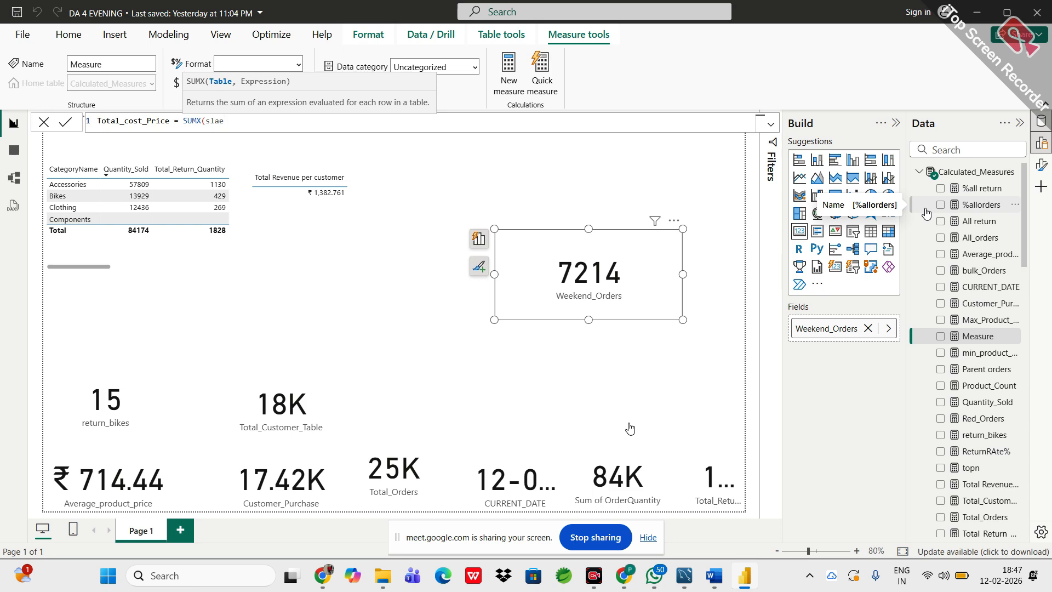
key("BackSpace")
key("BackSpace")
key("BackSpace")
type("ale")
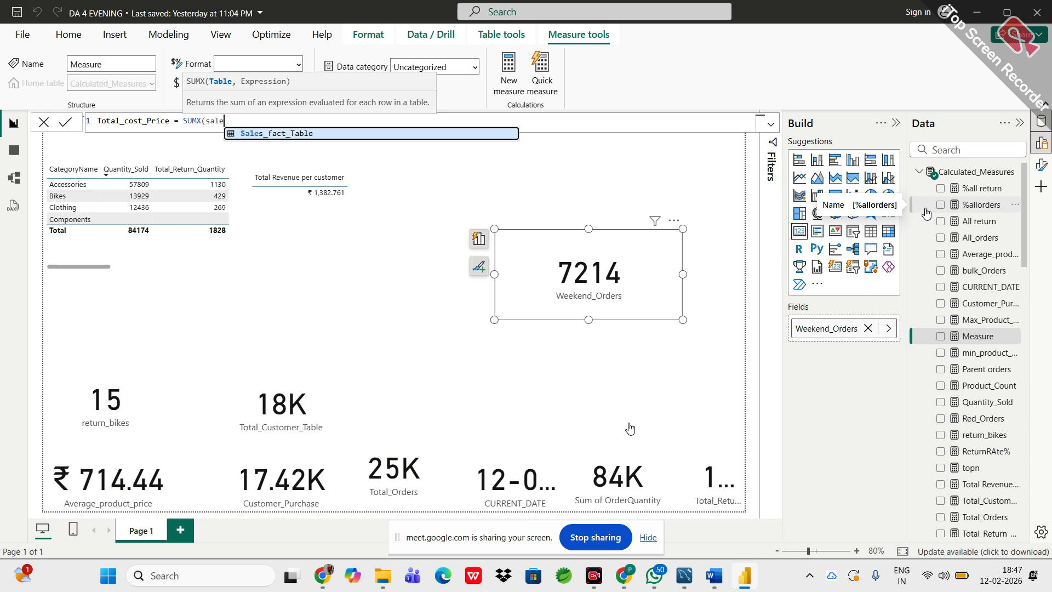
key("Tab")
type(",")
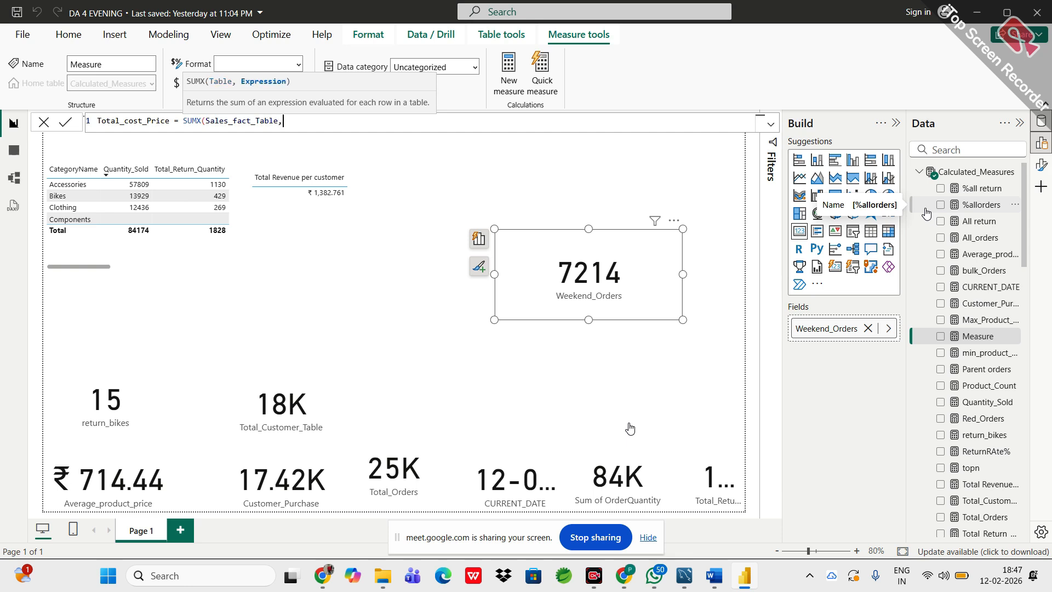
- Add Sales_fact_Table[OrderQuantity] as the first factor of the SUMX expression
type("order")
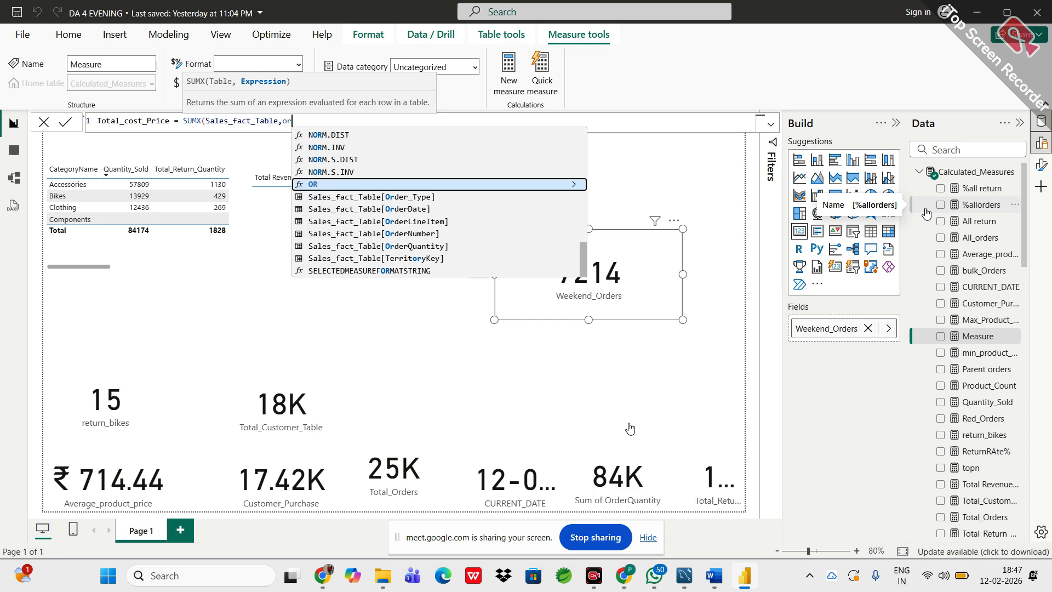
key("Down")
key("Down")
key("Down")
key("Down")
key("Down")
key("Down")
key("Down")
key("Down")
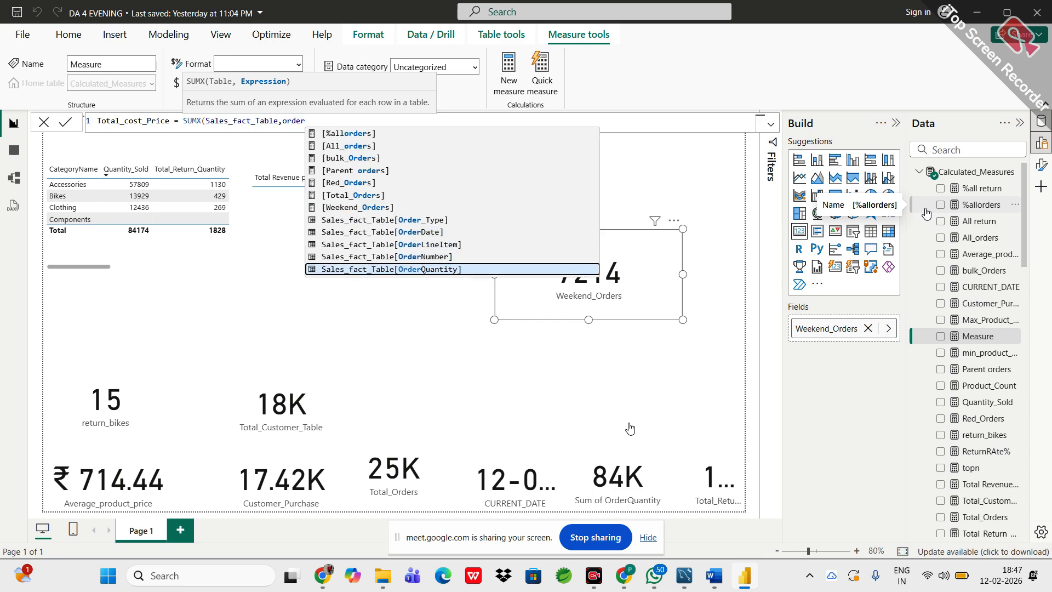
key("Down")
key("Down")
key("Down")
key("Down")
key("Down")
key("Down")
key("Down")
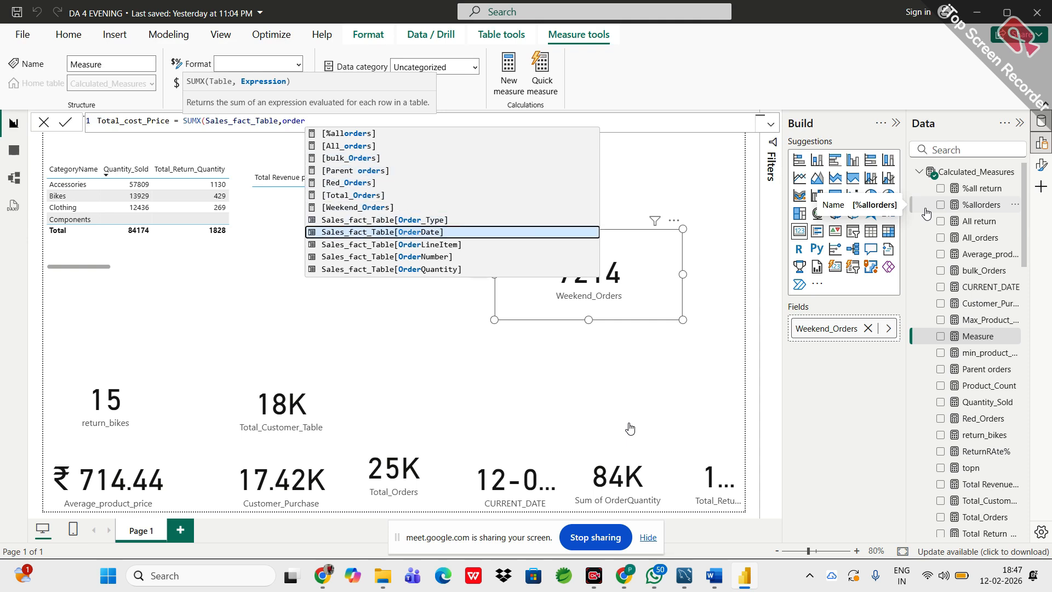
key("Tab")
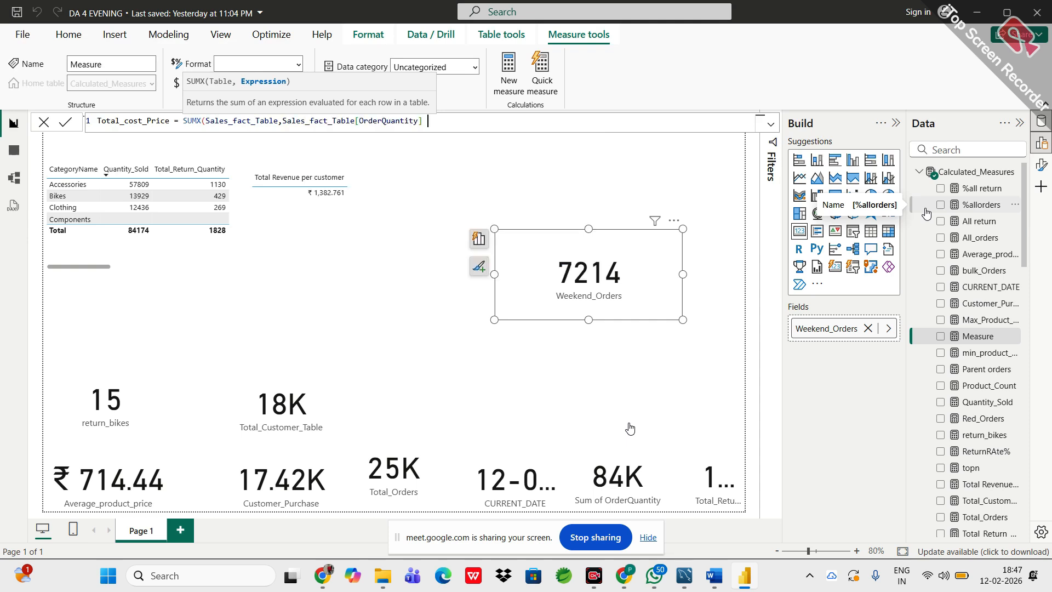
- Multiply the order quantity by Sales_fact_Table[ProductCostPrice], close the SUMX expression and commit the measure
type("*")
type("co")
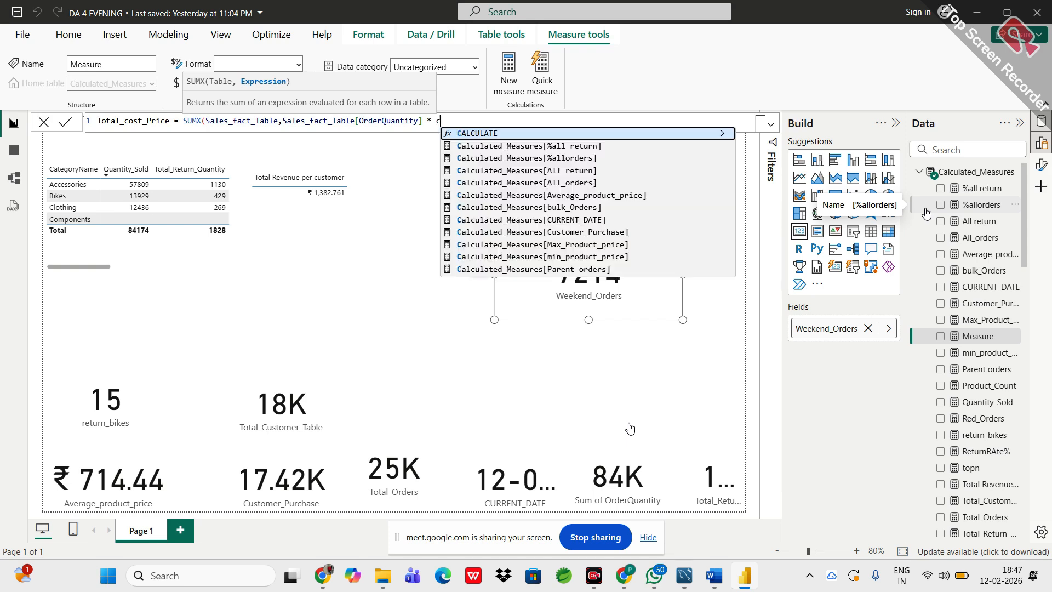
type("st")
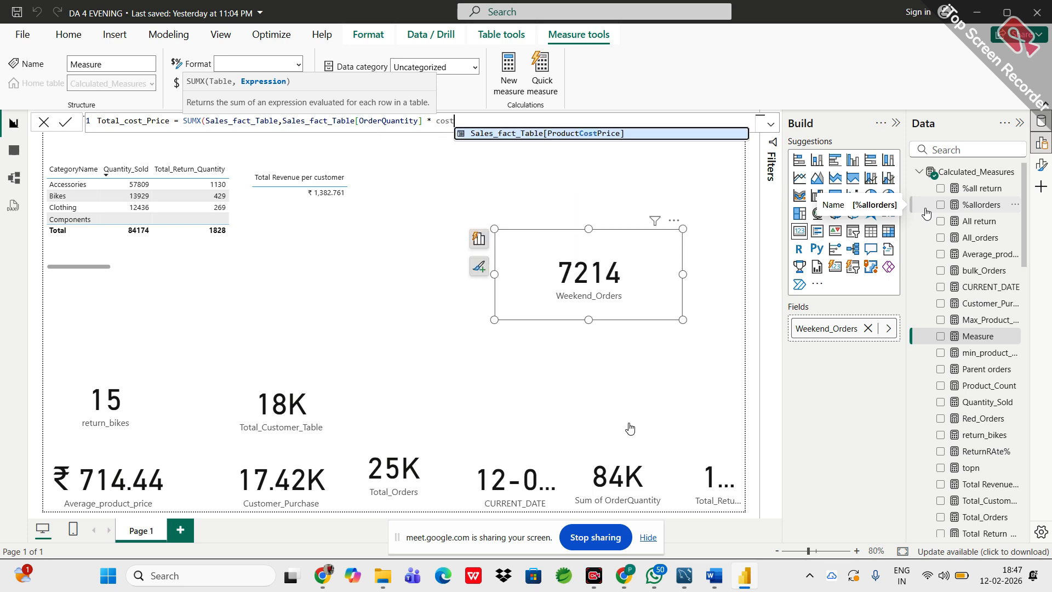
key("Tab")
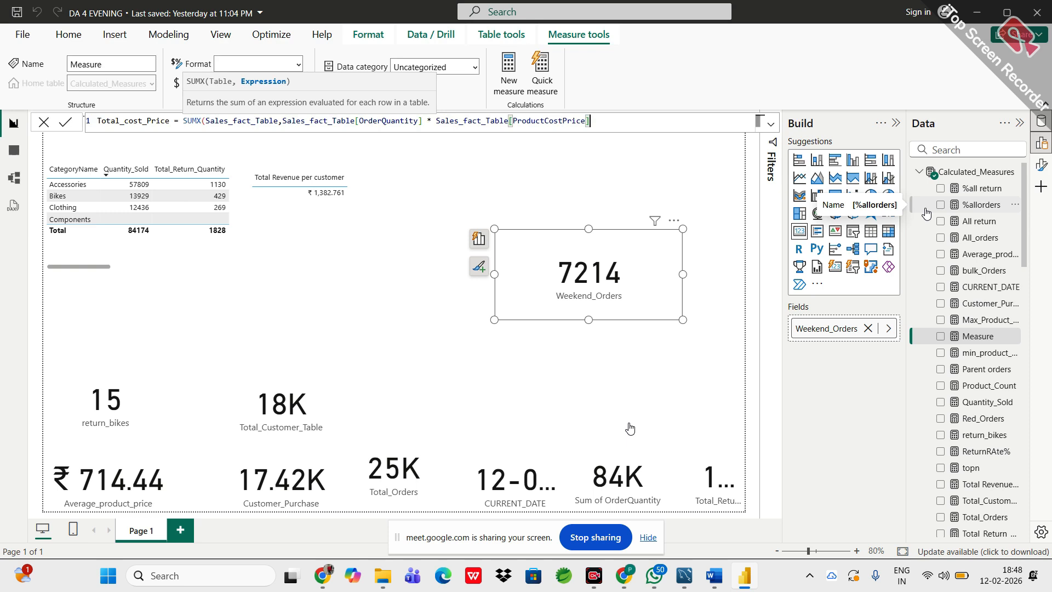
type(")")
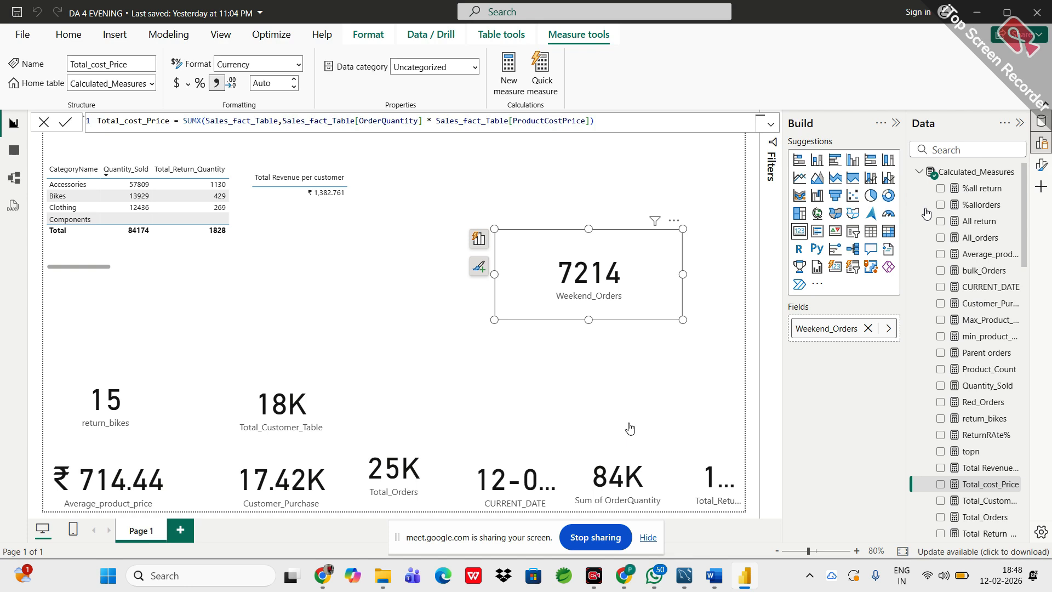
- Replace Weekend_Orders with the Total_cost_Price measure in the card visual and dismiss the visual suggestions
left_click(868, 328)
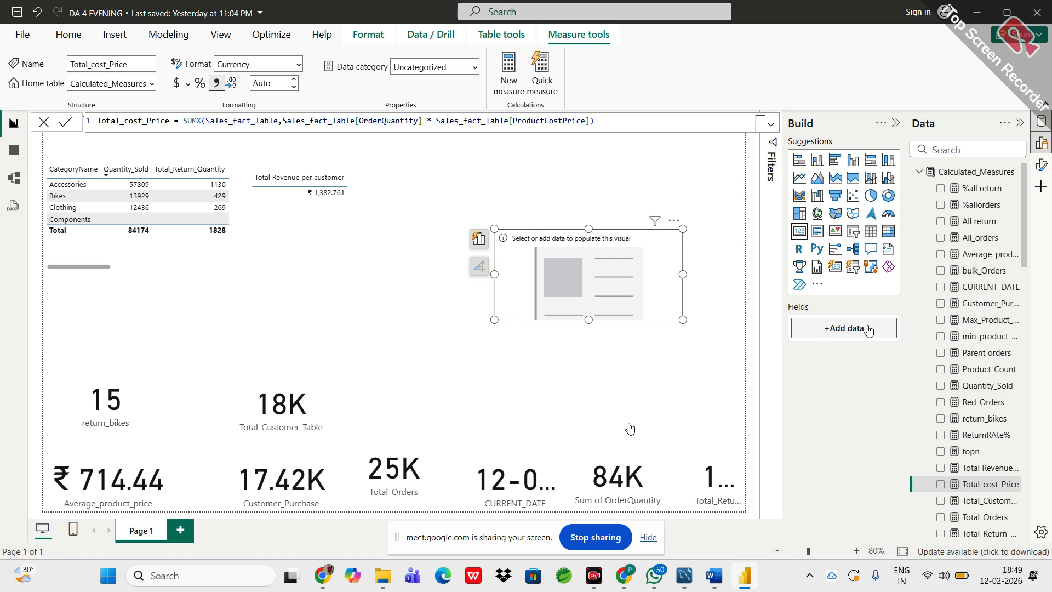
left_click(940, 484)
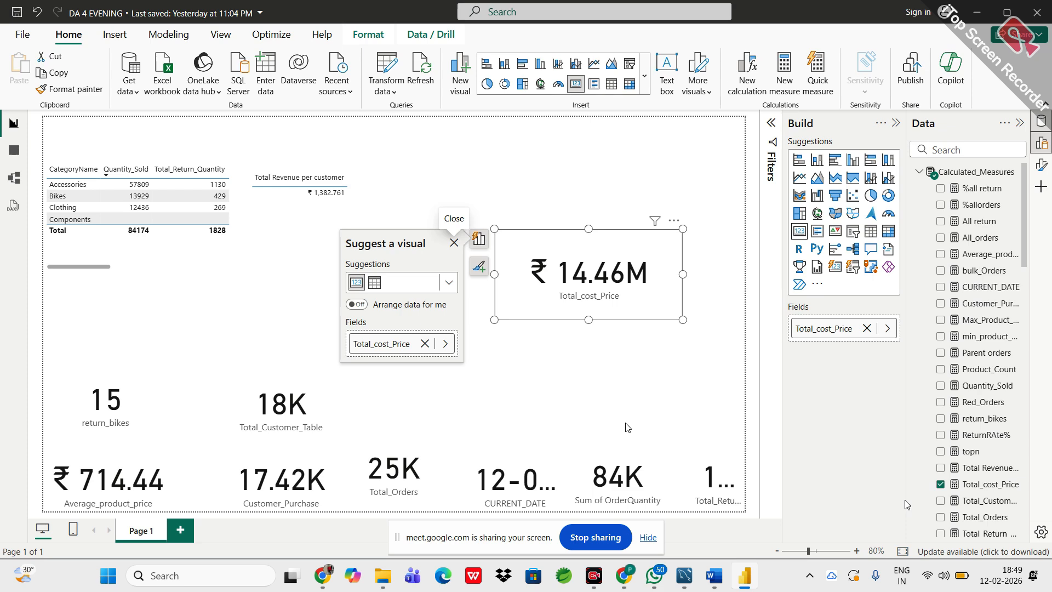
left_click(561, 408)
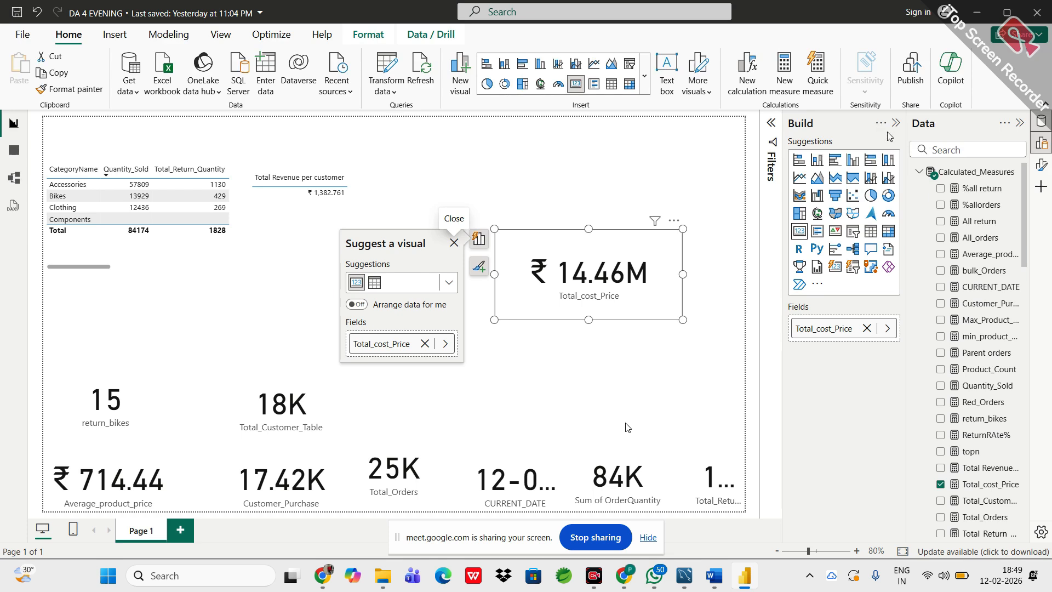
- Create a measure Total Profit in Calculated_Measures, starting its formula with [Total_Revenue] and a minus sign
right_click(951, 174)
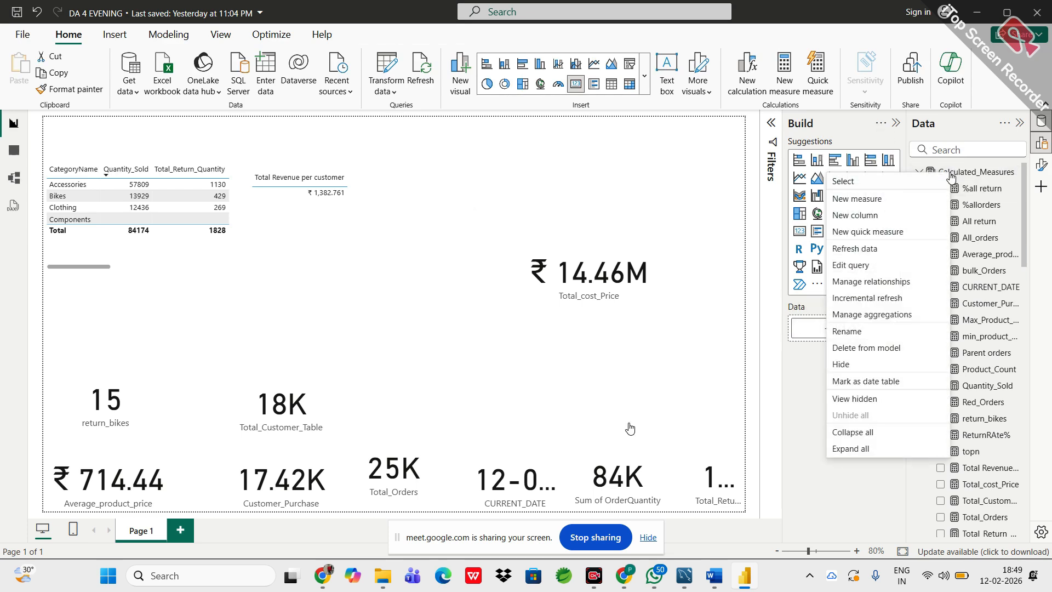
left_click(892, 202)
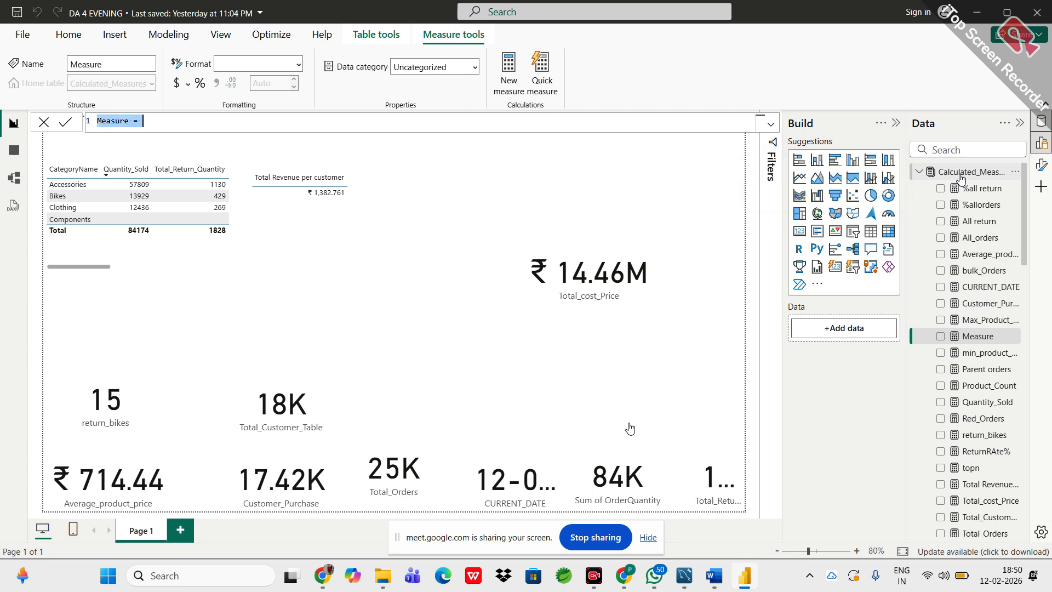
key("BackSpace")
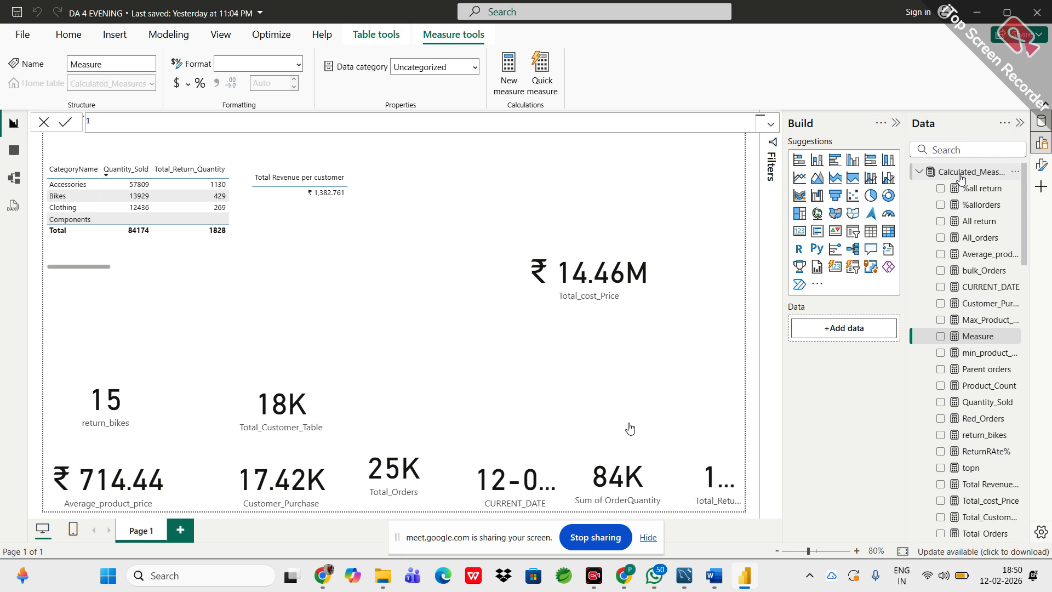
type("Total Profit = [Total_Revenue] - total")
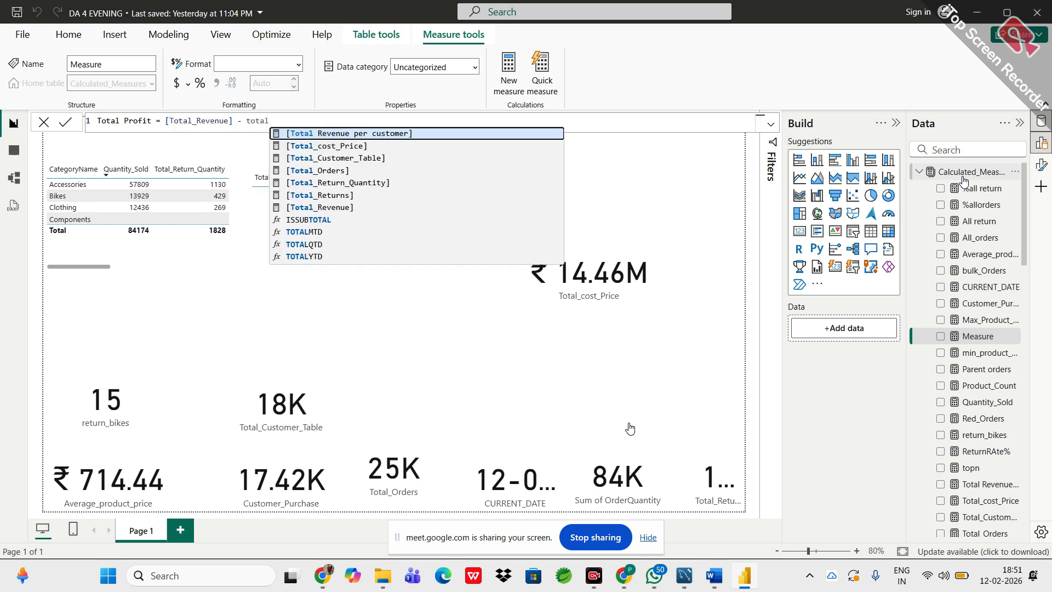
- Complete the Total Profit formula by subtracting [Total_cost_Price] and commit the measure
key("Down")
key("Down")
key("Down")
key("Down")
key("Up")
key("Up")
key("Up")
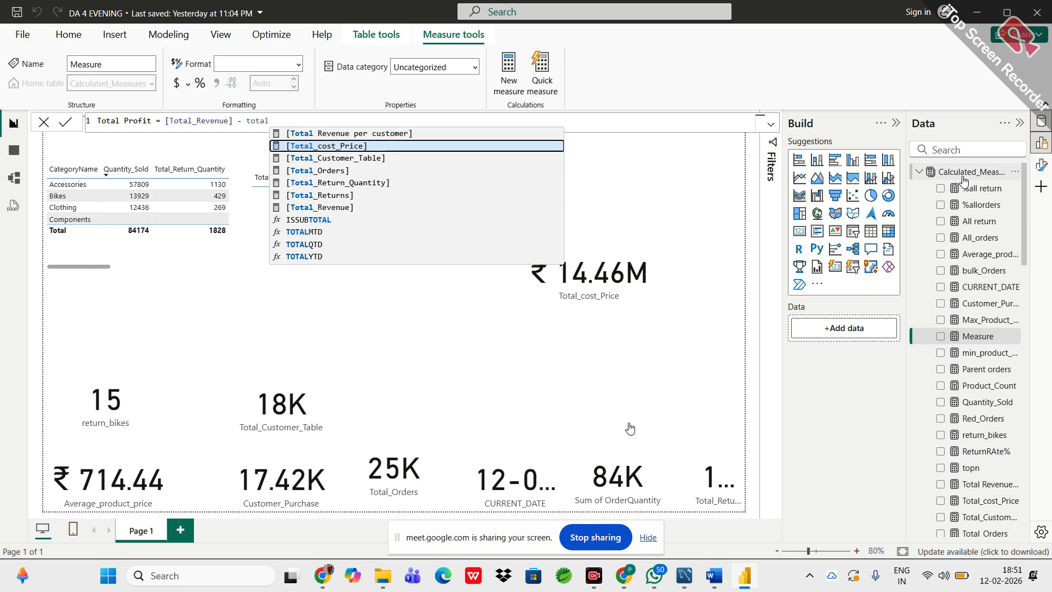
key("Tab")
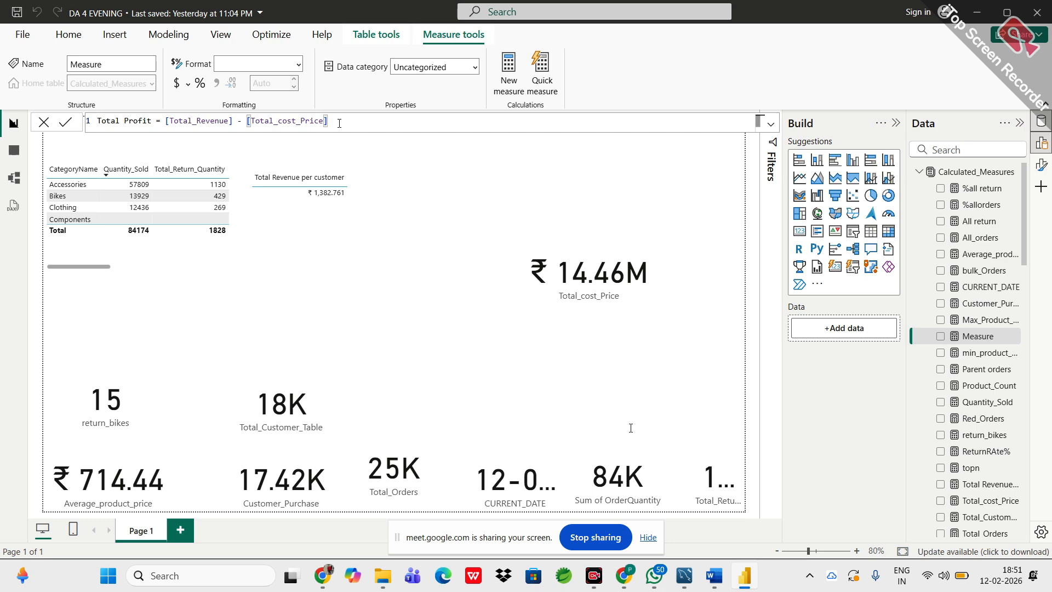
key("Return")
key("Return")
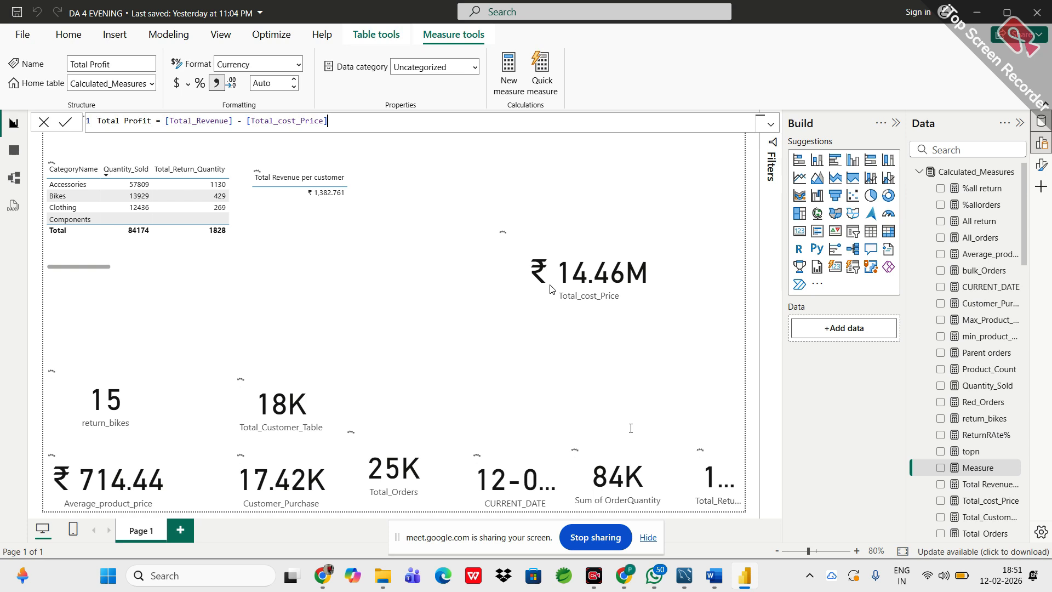
- Replace Total_cost_Price with the Total Profit measure in the card visual
left_click(551, 289)
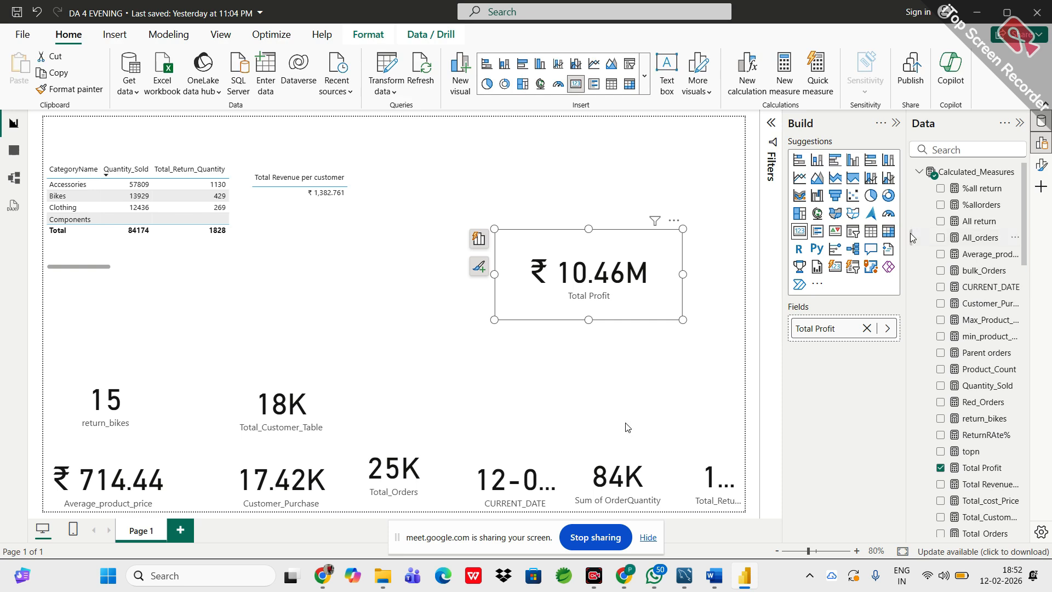
scroll(935, 338, "down", 5)
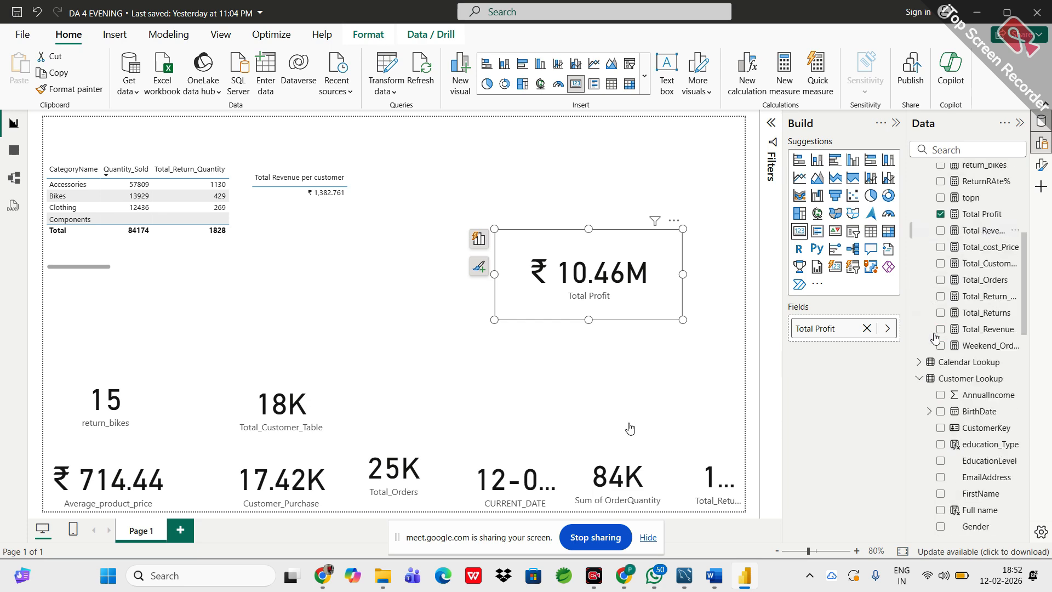
scroll(936, 338, "up", 5)
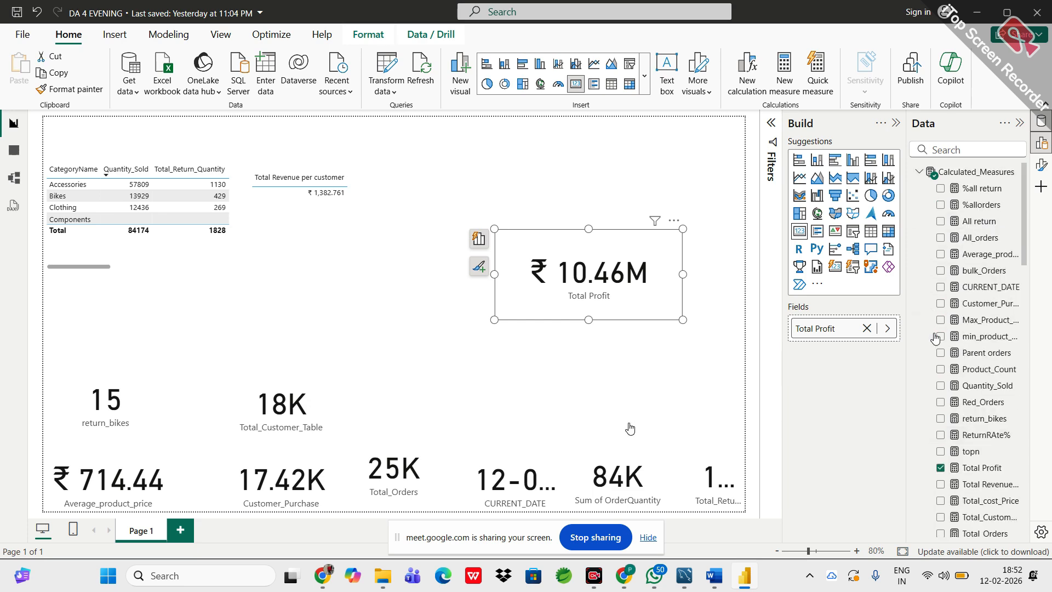
- Switch to the Google Meet call in Chrome and review the full list of meeting participants
left_click(328, 583)
left_click(291, 534)
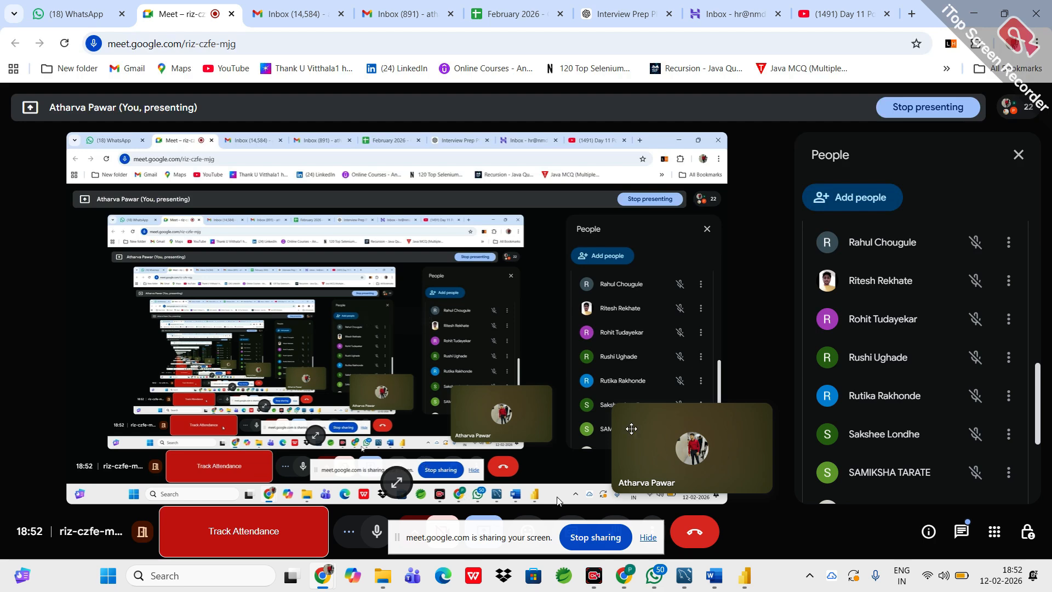
scroll(919, 360, "up", 10)
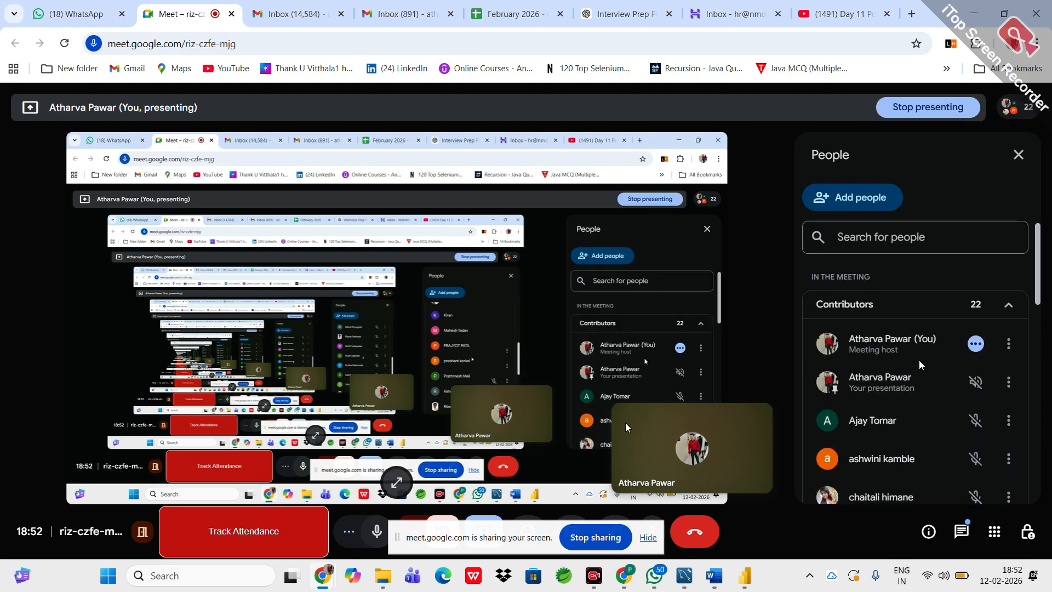
scroll(919, 360, "down", 1)
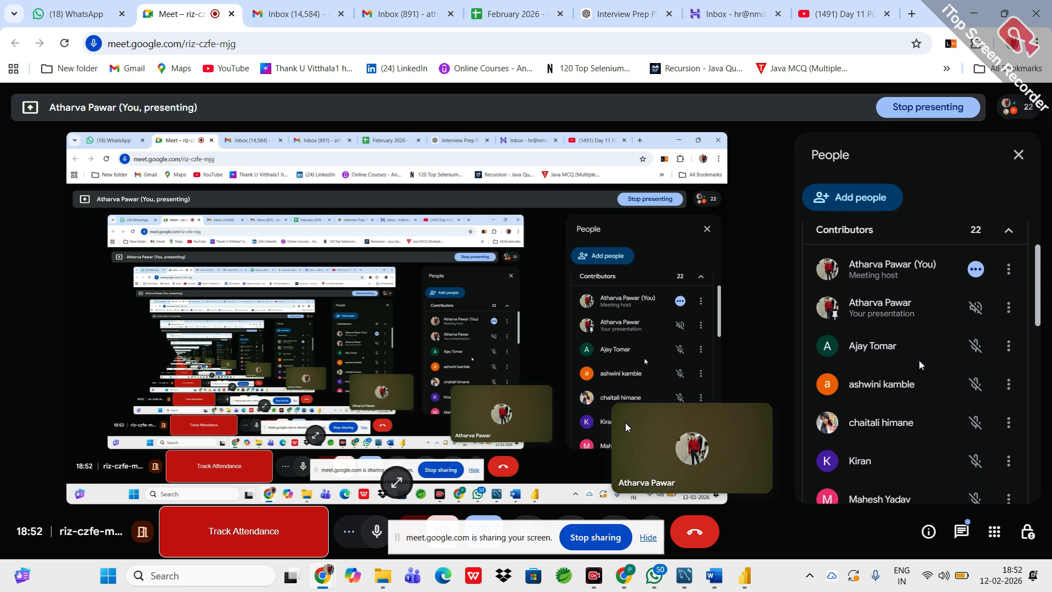
scroll(918, 360, "down", 3)
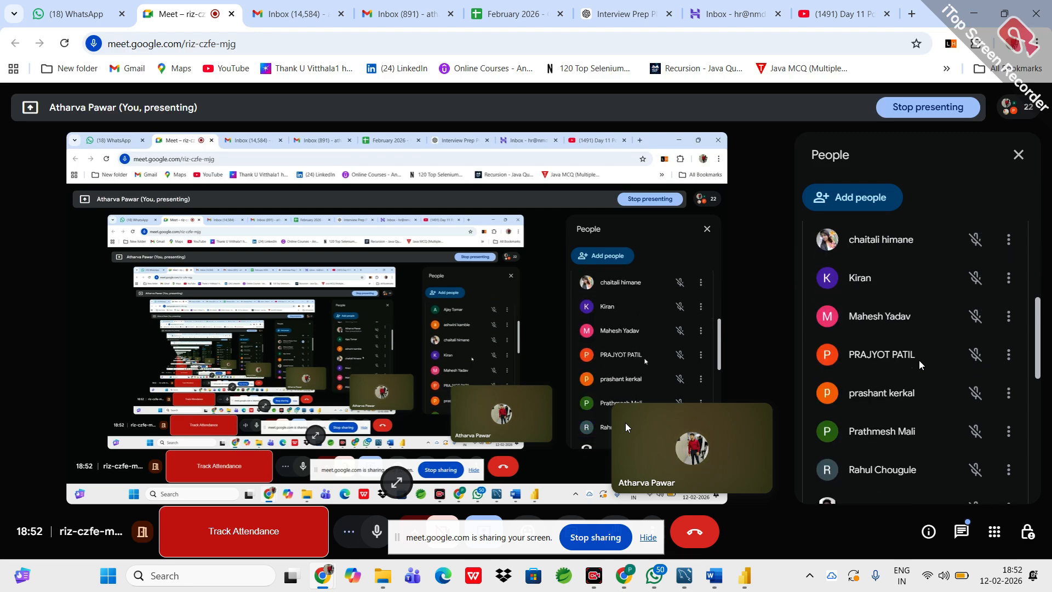
scroll(919, 360, "down", 1)
scroll(918, 360, "down", 1)
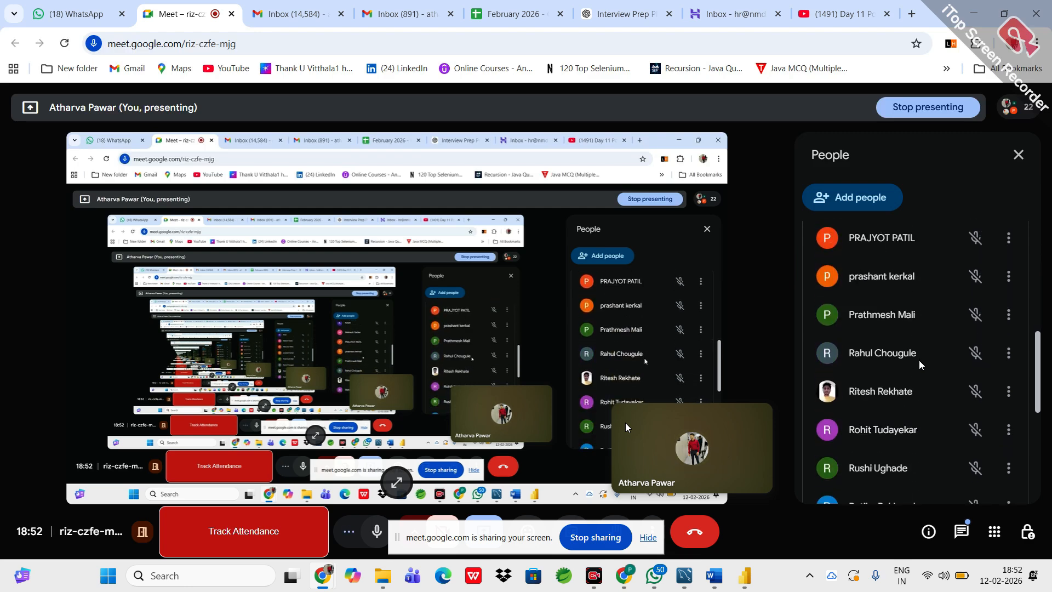
scroll(919, 360, "down", 3)
scroll(919, 360, "down", 1)
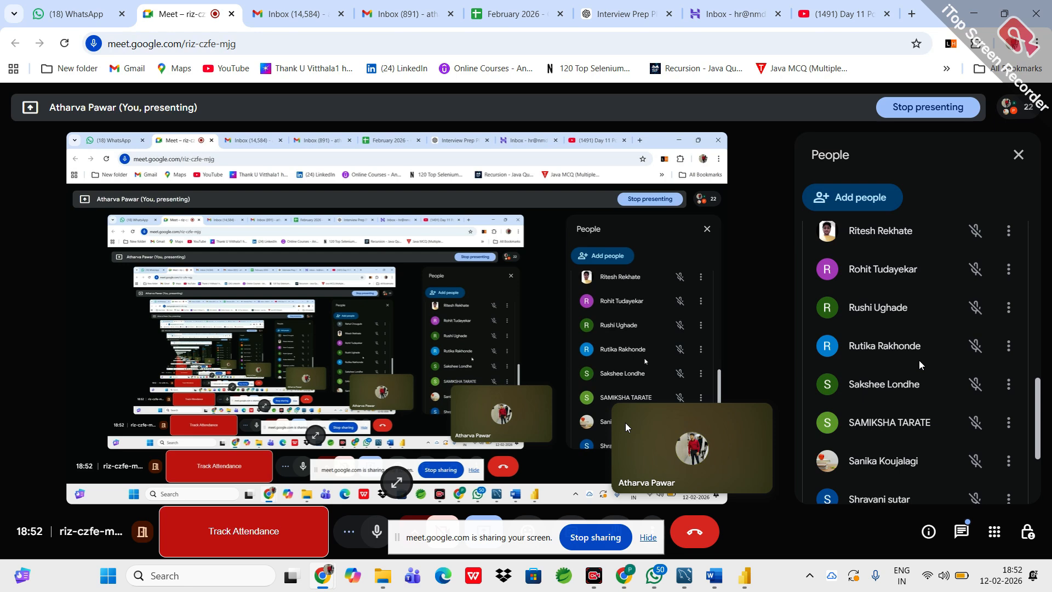
scroll(919, 360, "down", 3)
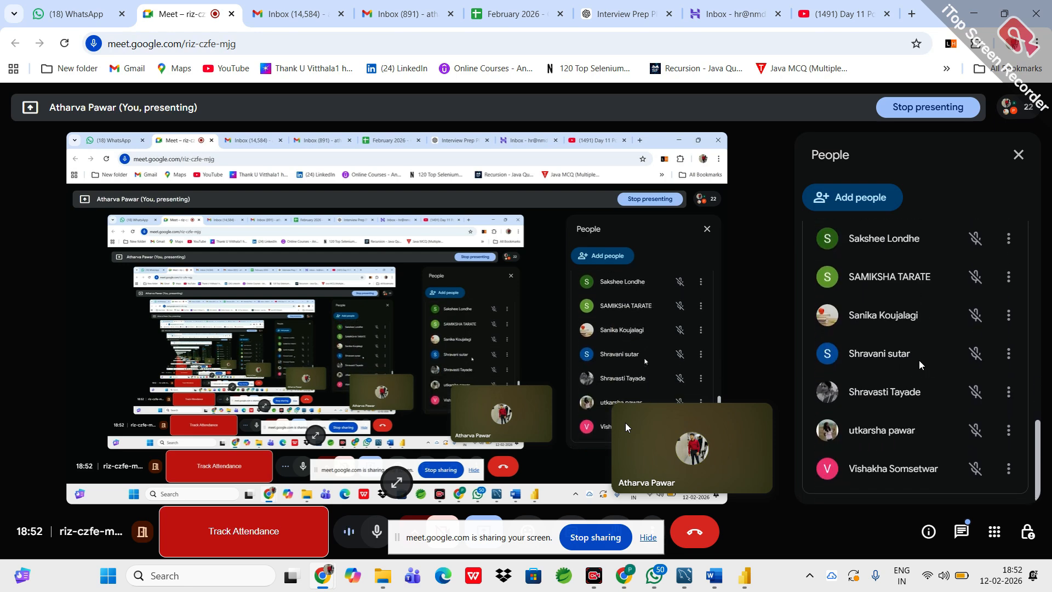